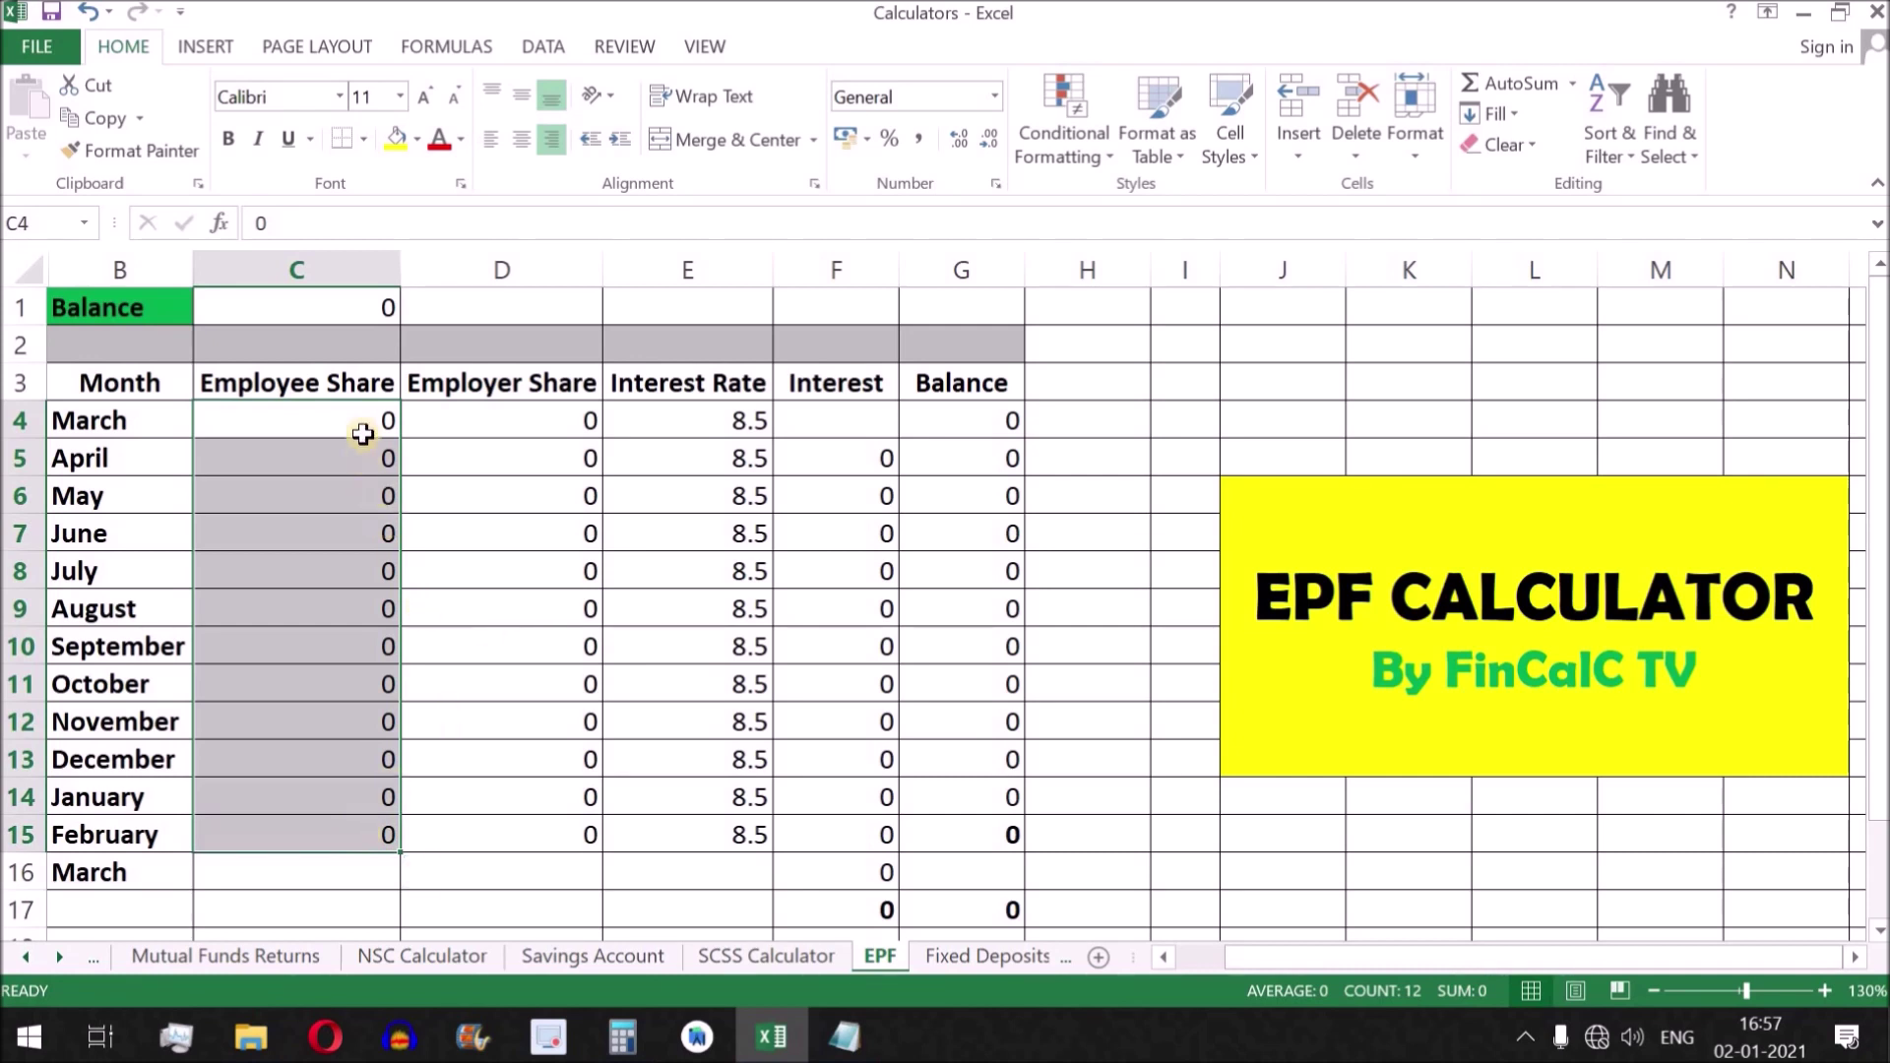
Examine the EPF table's employer share, interest rate, interest and balance columns, and the March and April rows with their formulas
{"action": "left_click", "coordinate": [541, 418]}
{"action": "left_click_drag", "start_coordinate": [554, 419], "coordinate": [581, 827]}
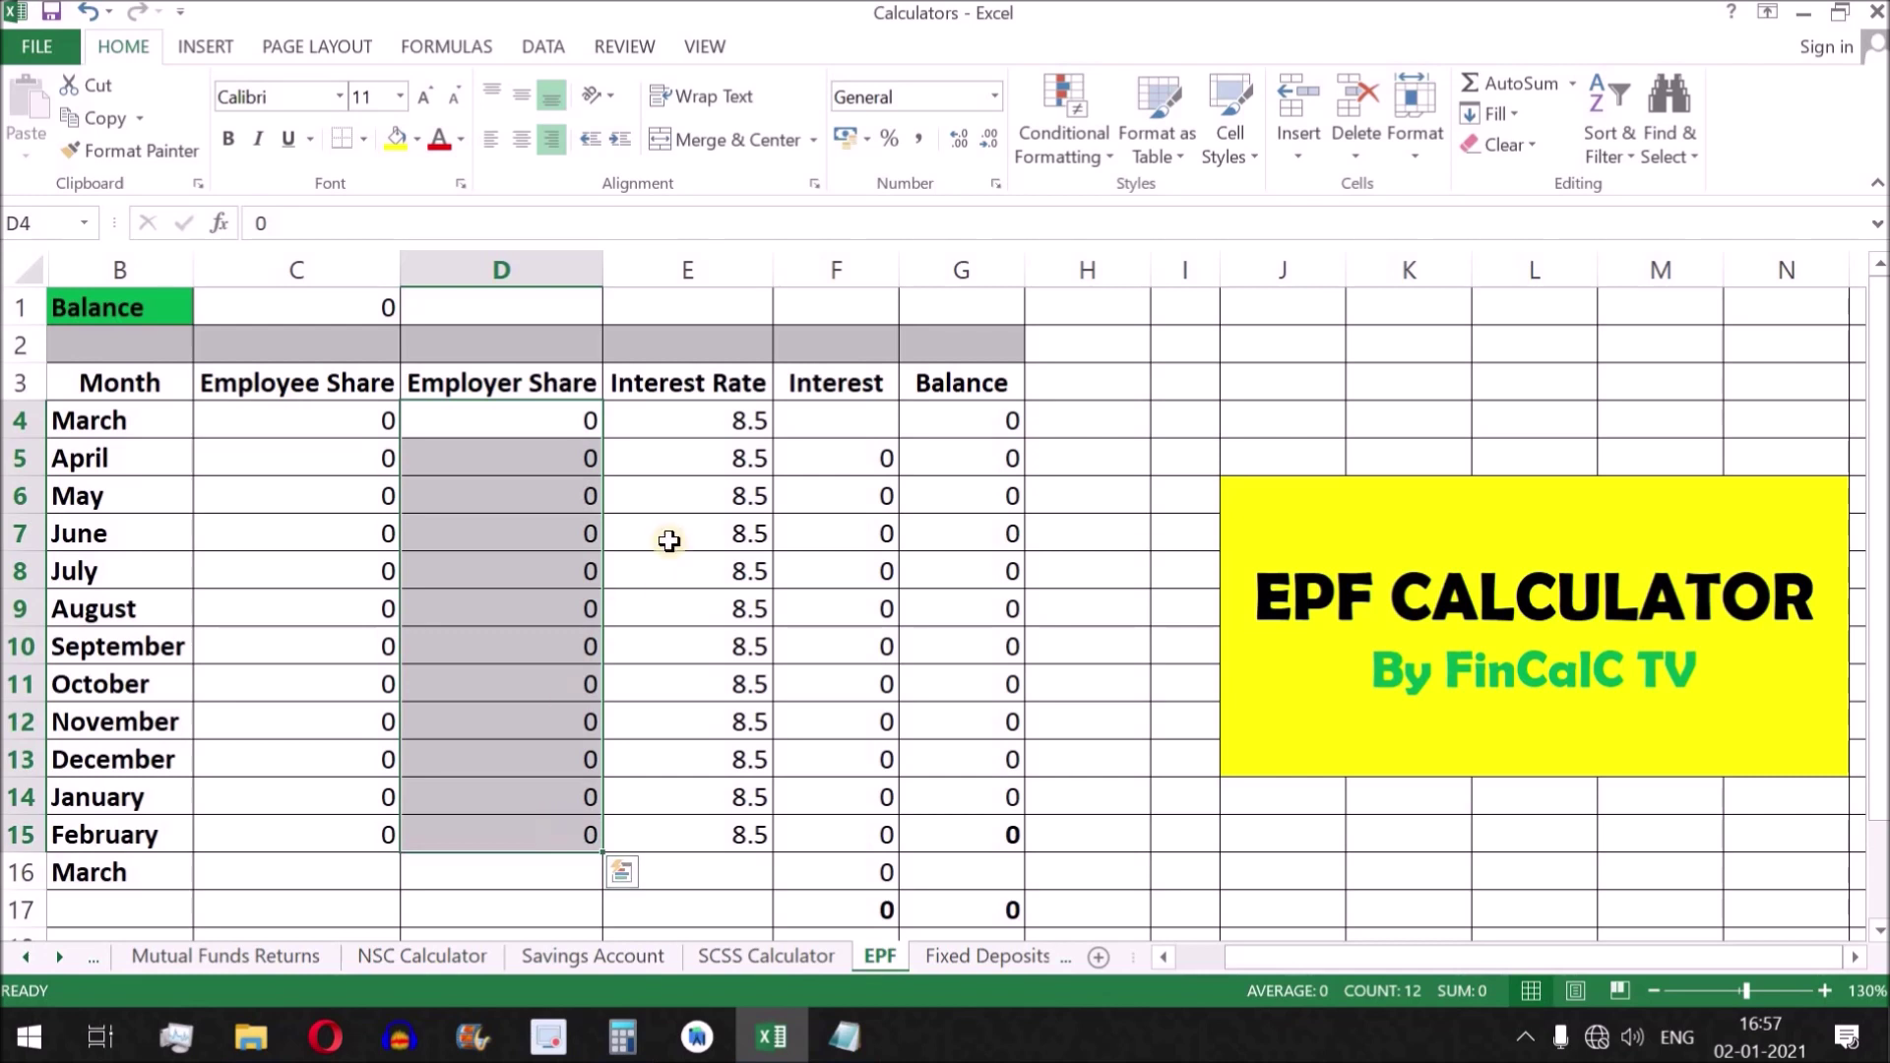
{"action": "left_click_drag", "start_coordinate": [717, 418], "coordinate": [696, 826]}
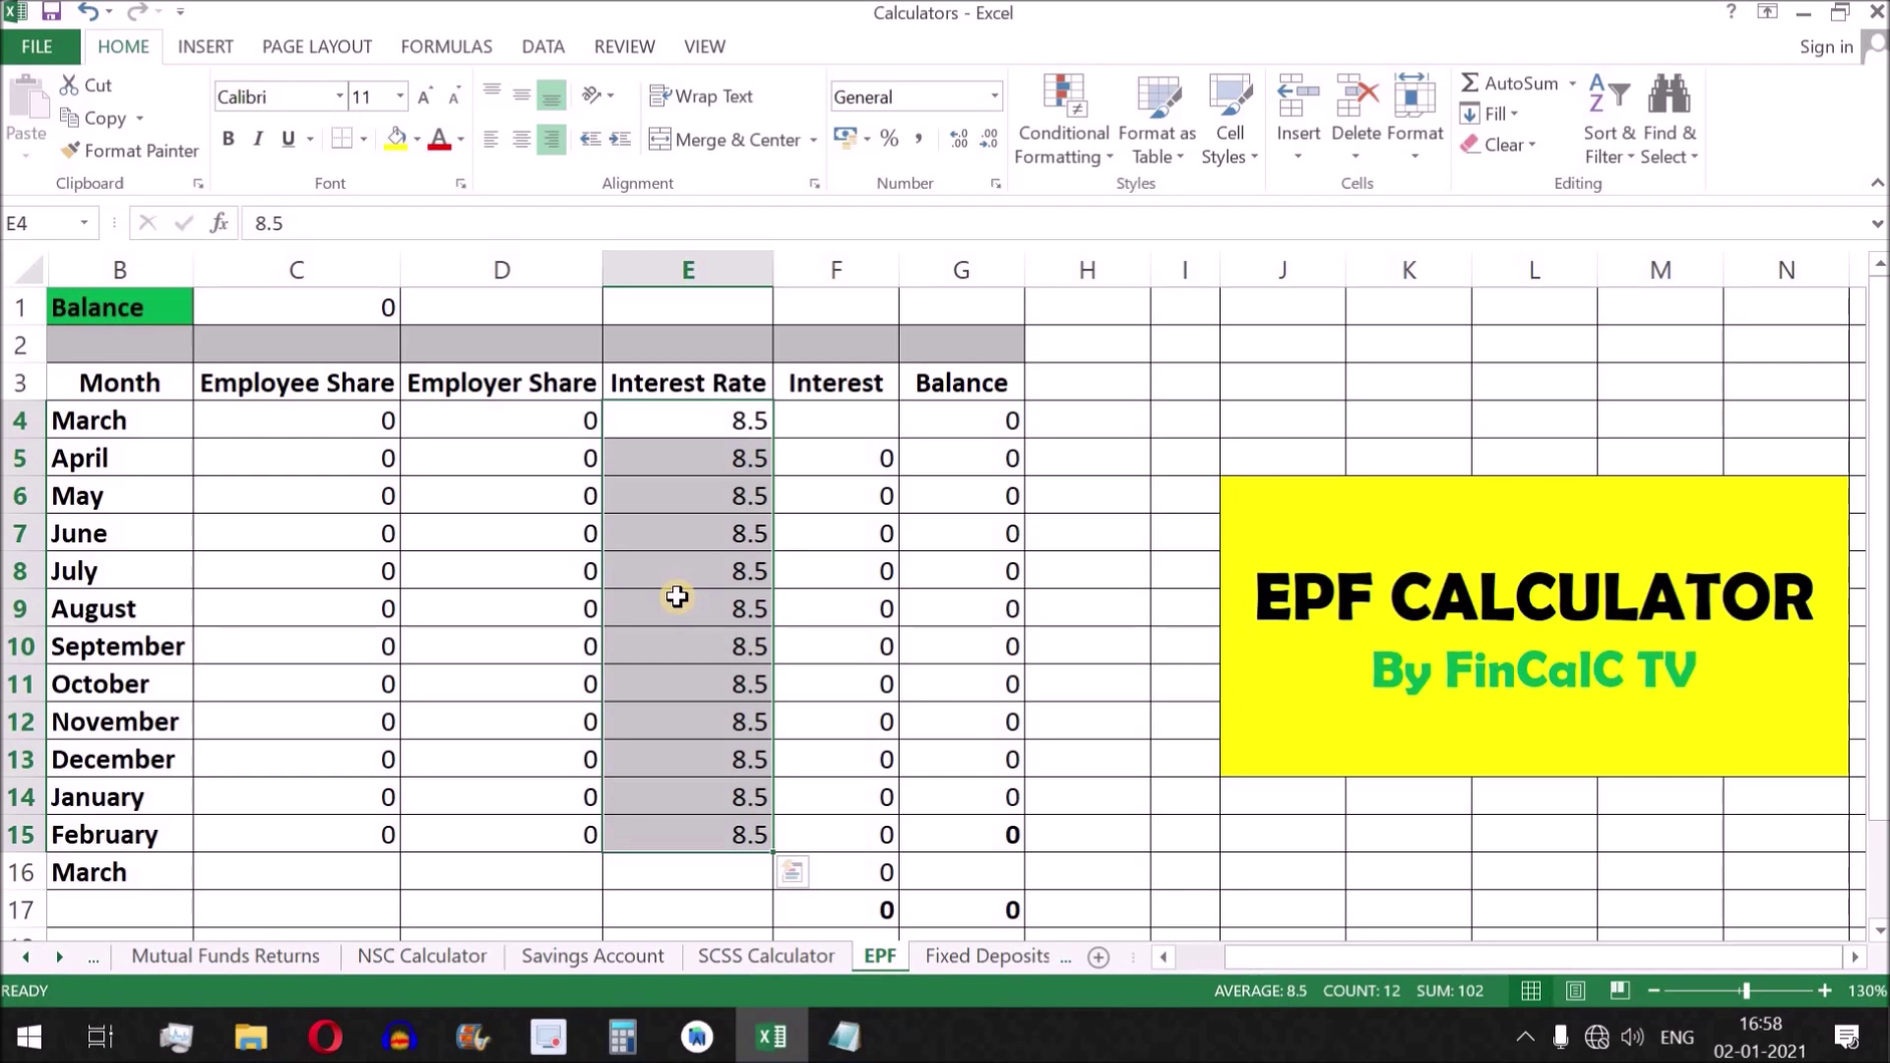
{"action": "left_click_drag", "start_coordinate": [853, 461], "coordinate": [861, 825]}
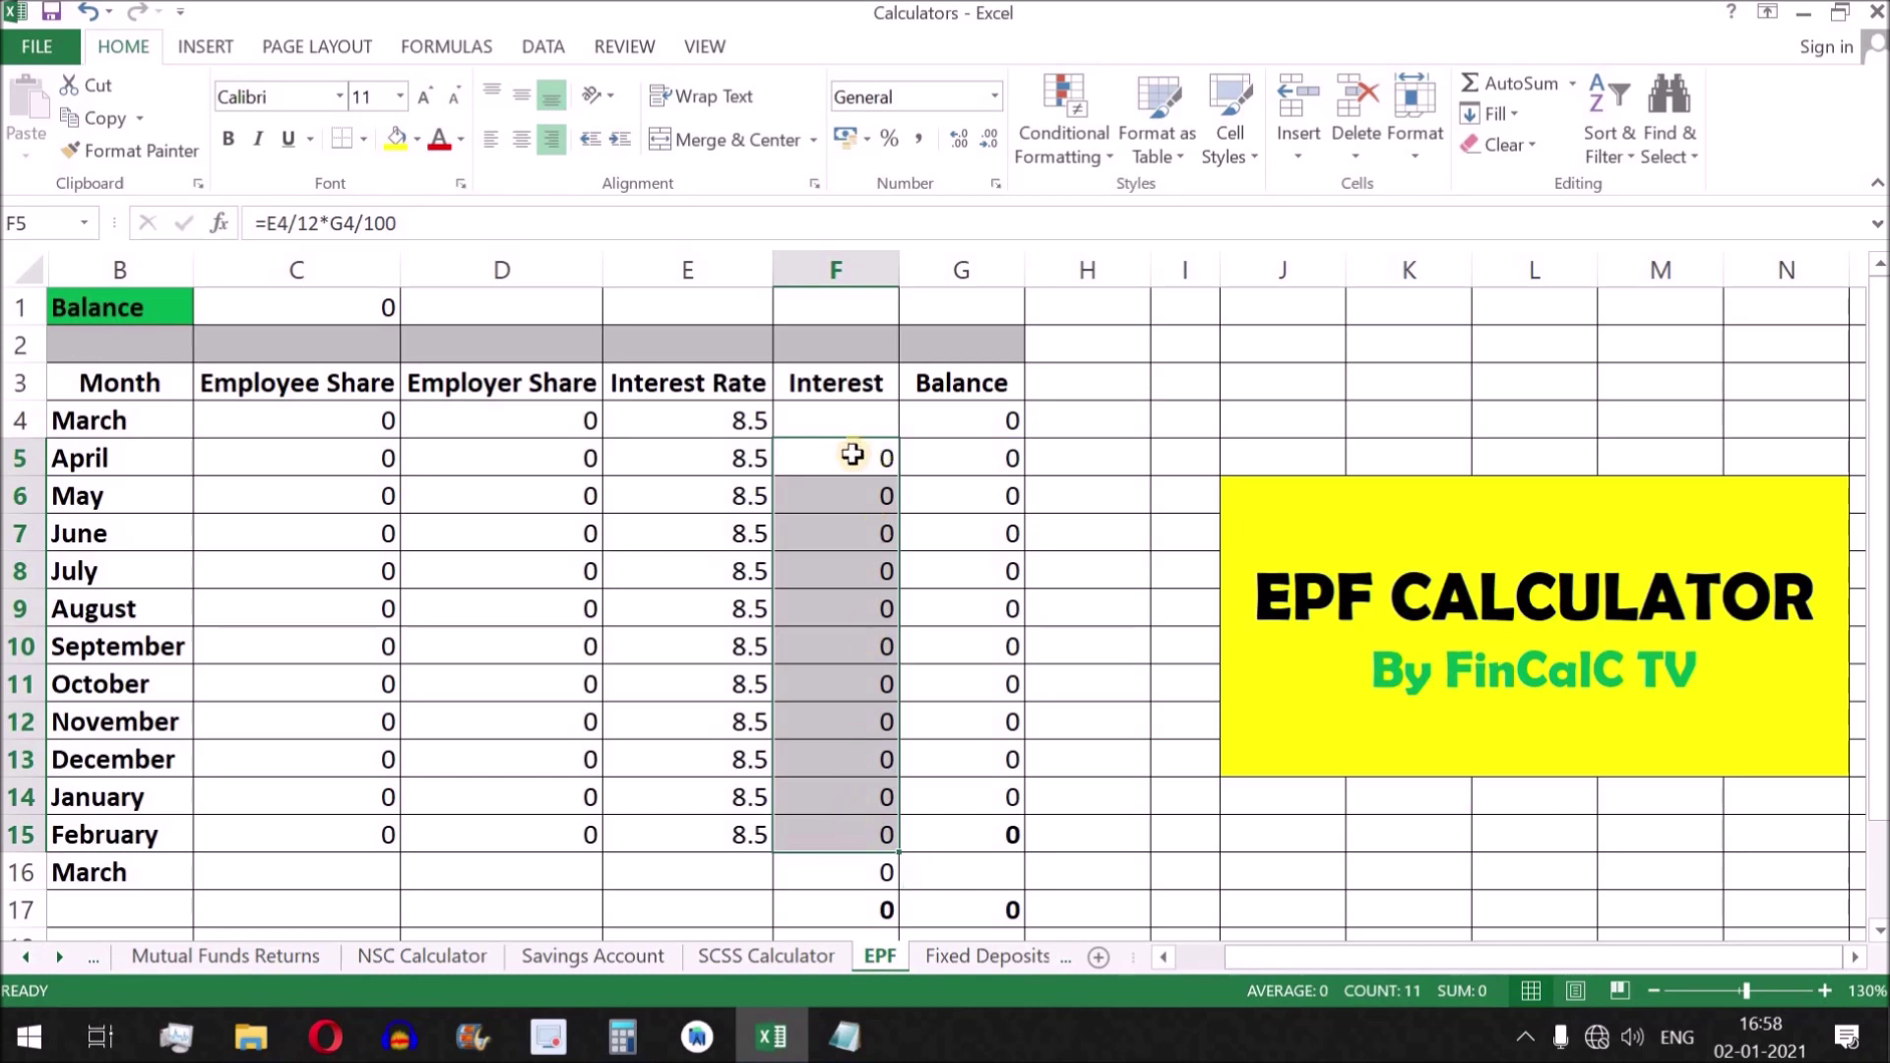
{"action": "left_click_drag", "start_coordinate": [982, 421], "coordinate": [997, 833]}
{"action": "left_click_drag", "start_coordinate": [295, 421], "coordinate": [492, 421]}
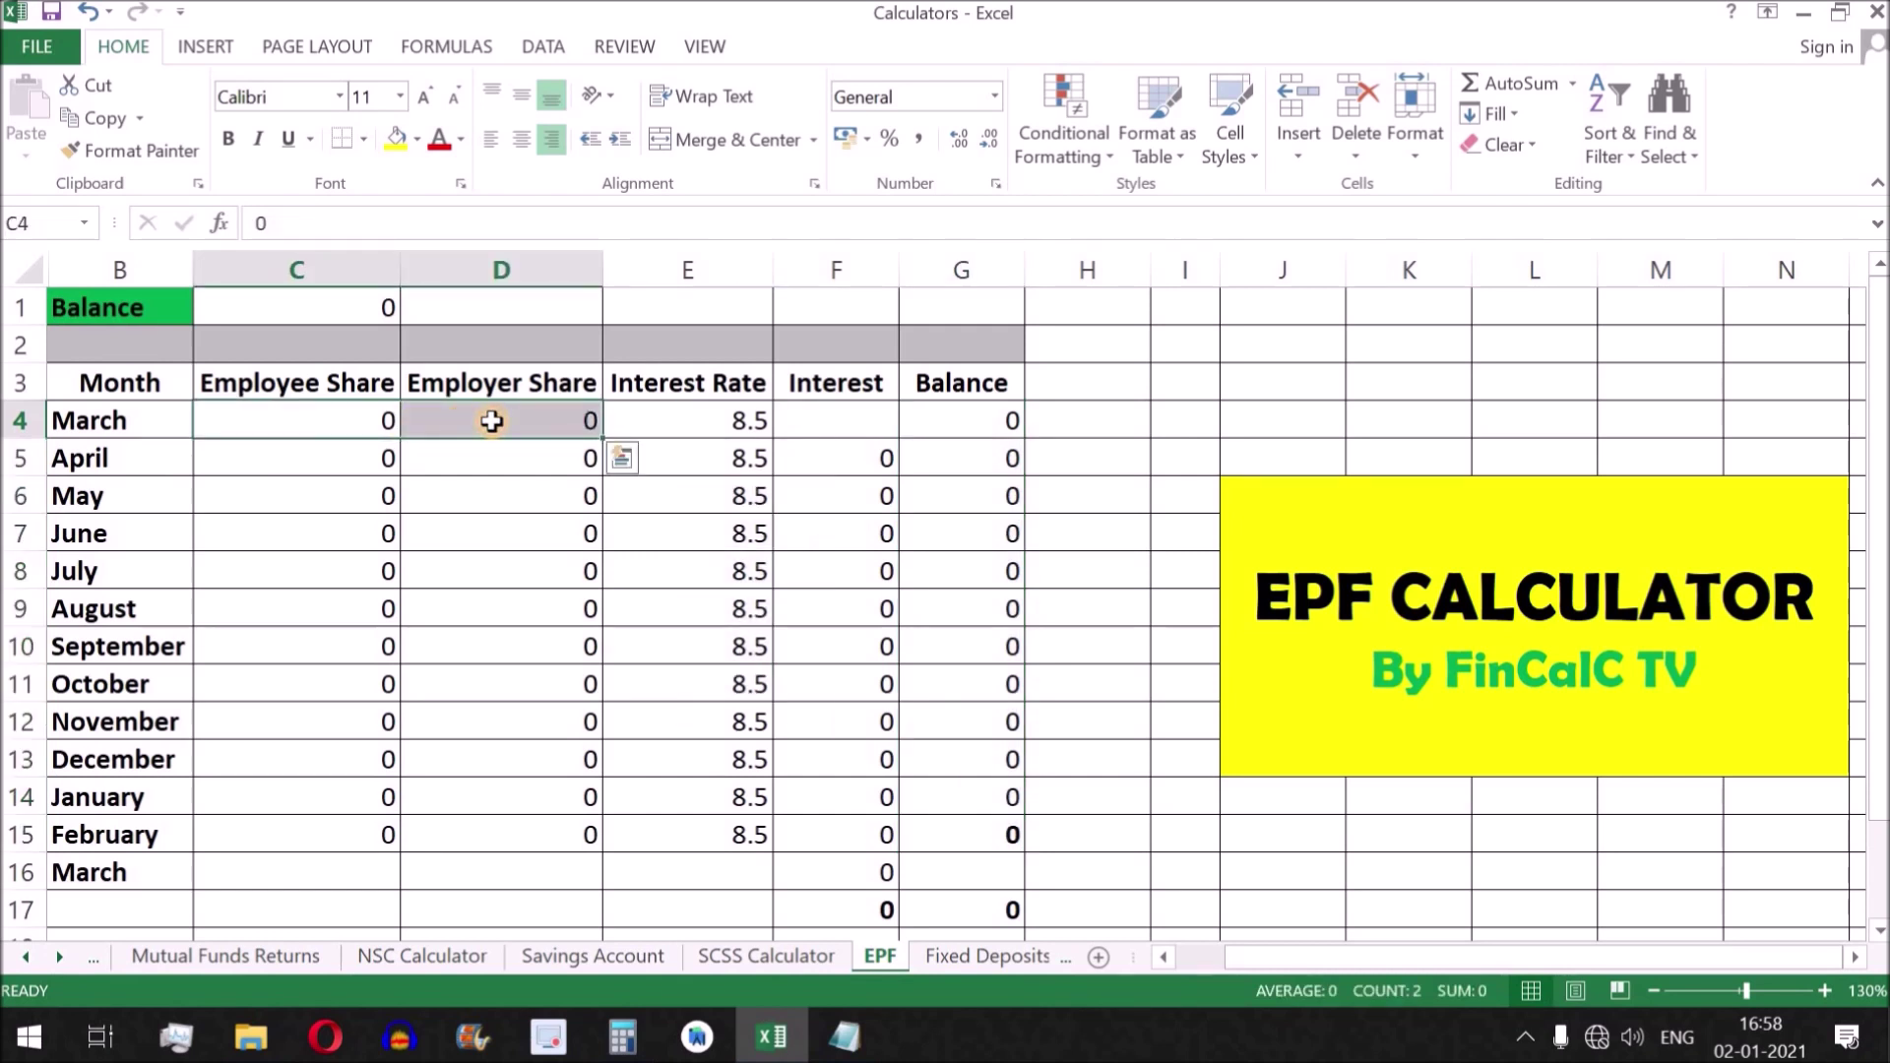
{"action": "left_click", "coordinate": [980, 423]}
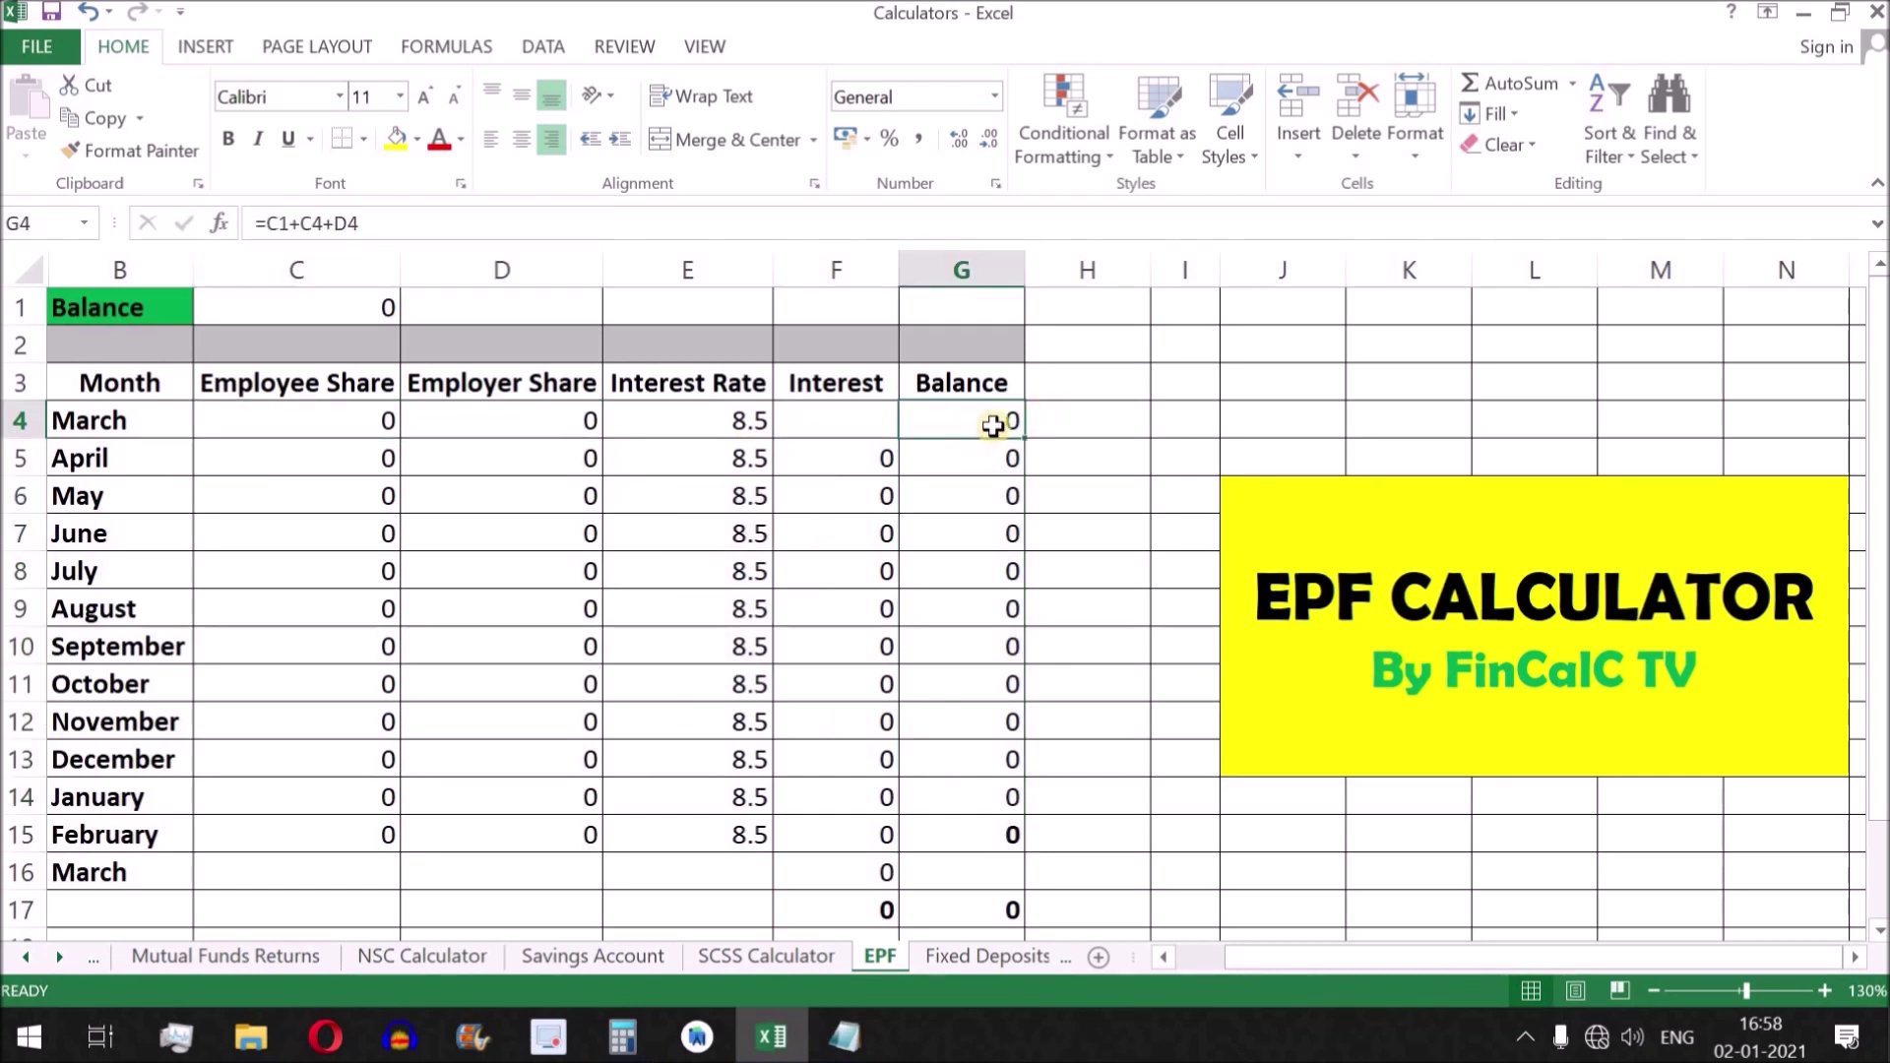
{"action": "left_click_drag", "start_coordinate": [866, 462], "coordinate": [138, 460]}
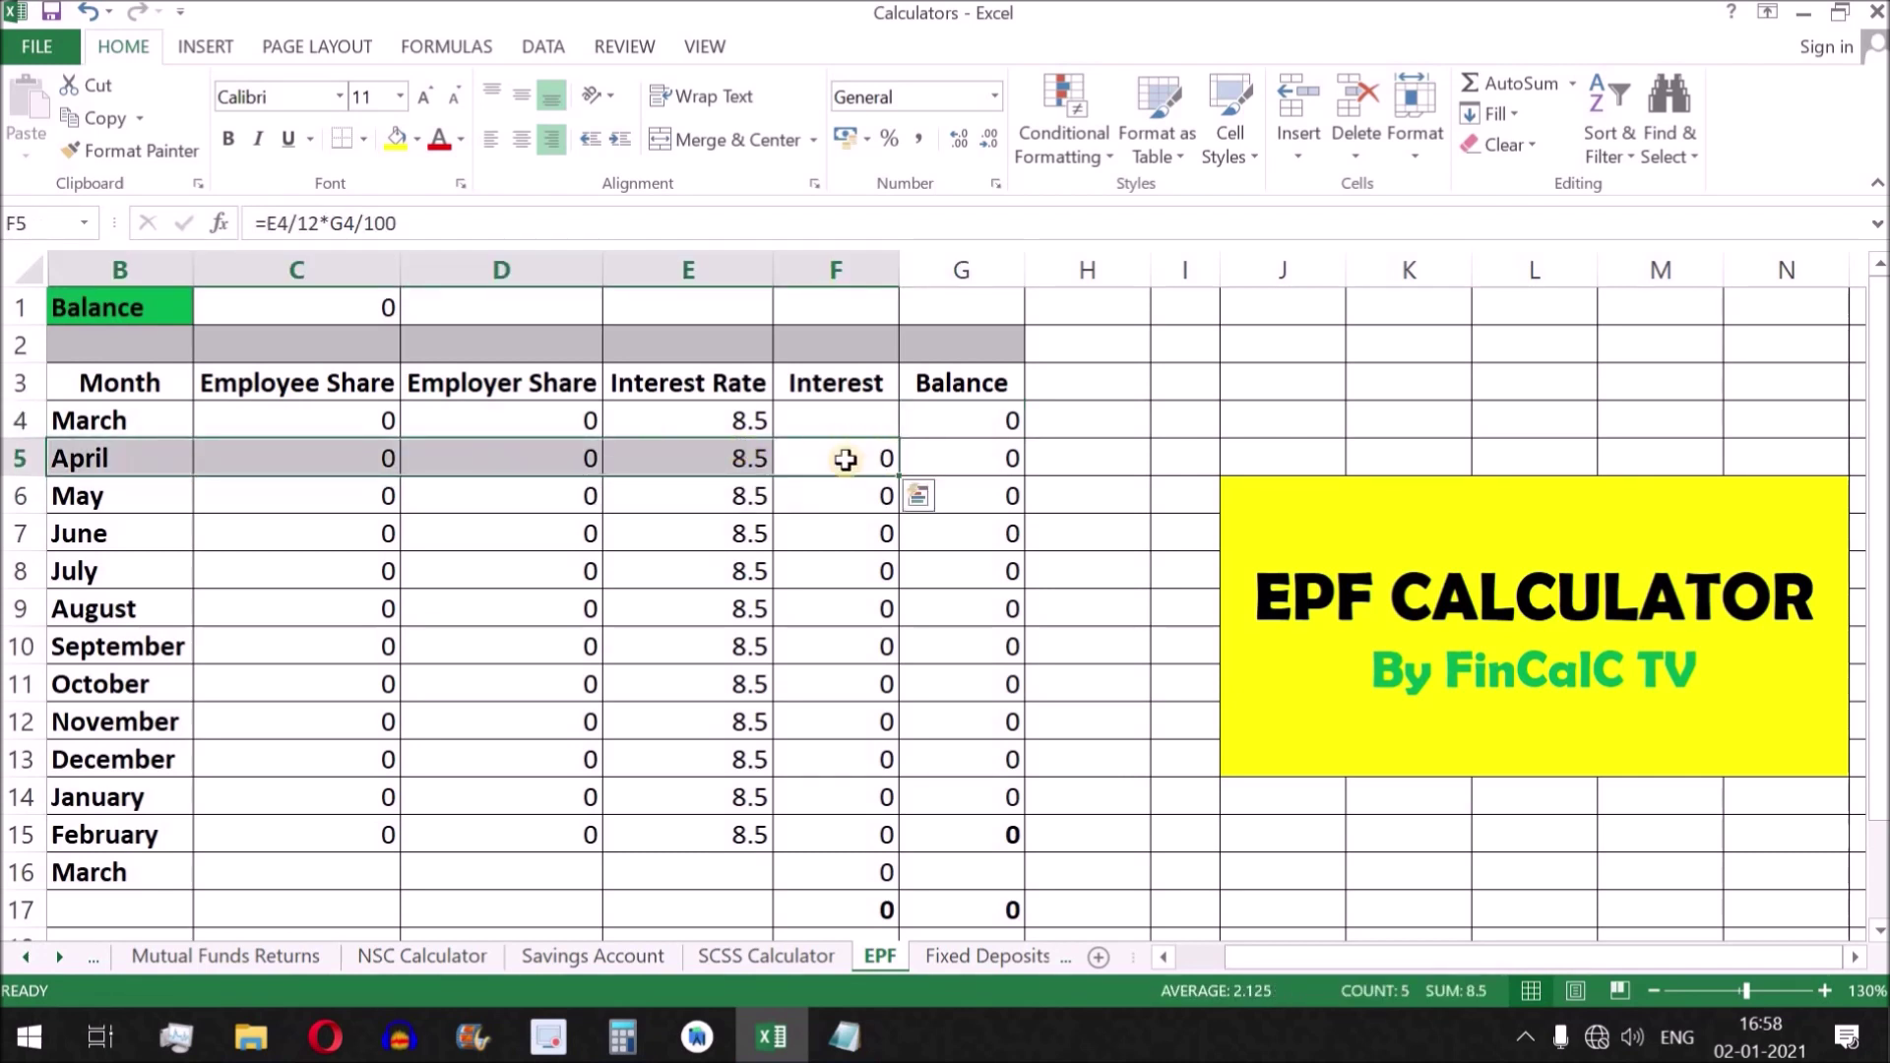
{"action": "left_click", "coordinate": [386, 465]}
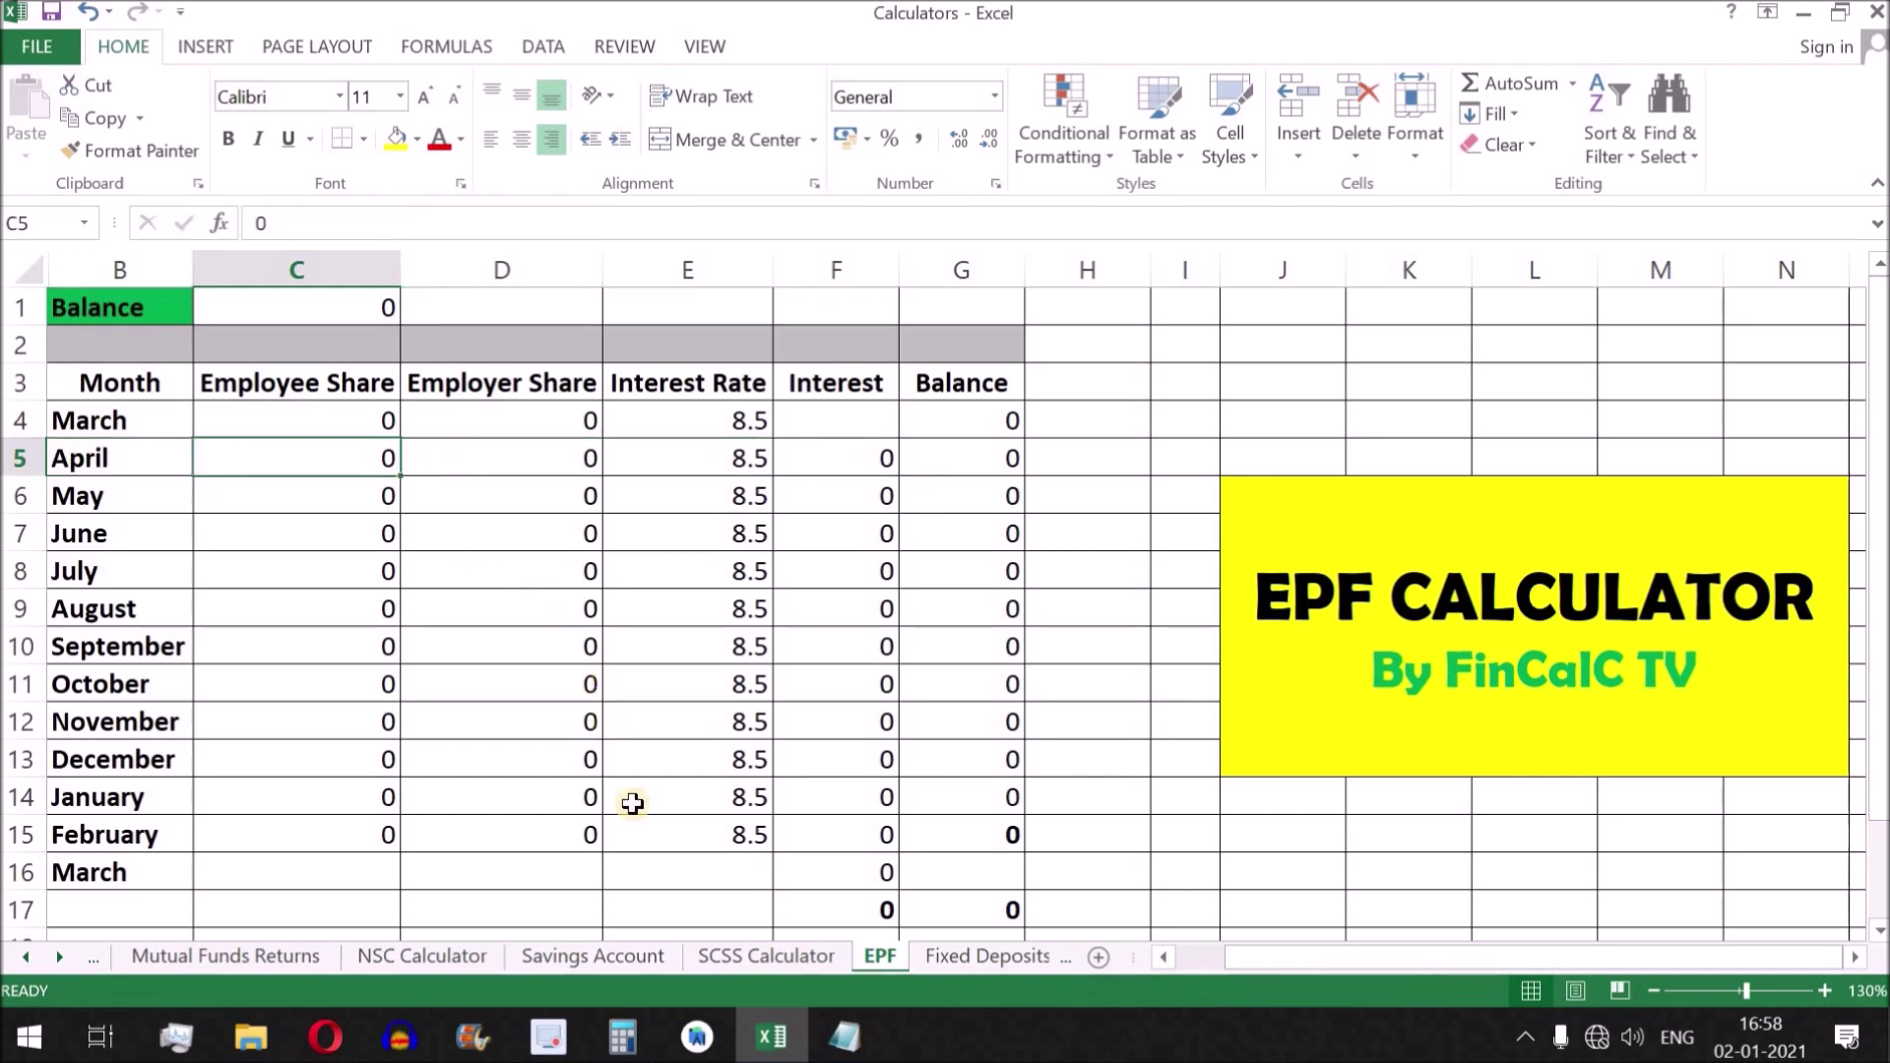
Switch to Calculator and compute the employee's 12 percent contribution on 10,000 as 10000 × 12 ÷ 100
{"action": "left_click", "coordinate": [622, 1037]}
{"action": "left_click", "coordinate": [1544, 864]}
{"action": "left_click", "coordinate": [1598, 921]}
{"action": "left_click", "coordinate": [1597, 922]}
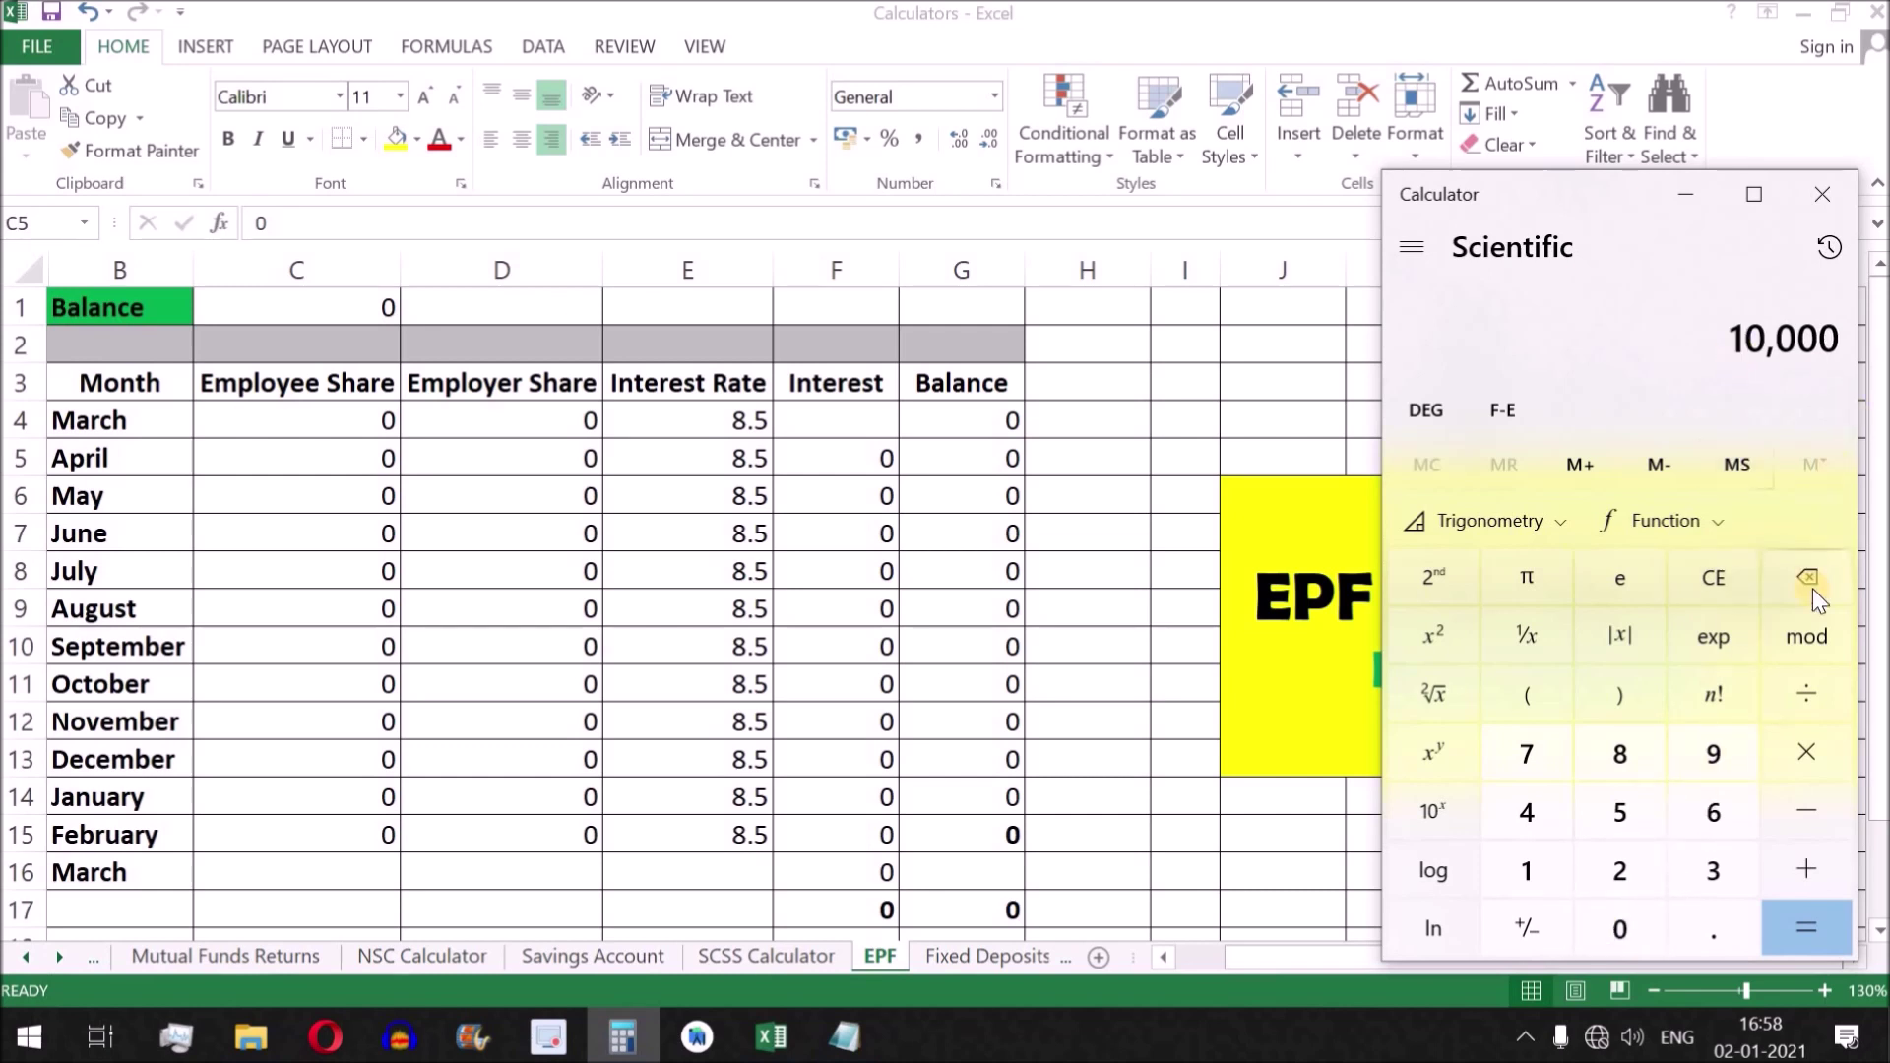
{"action": "left_click", "coordinate": [1804, 760]}
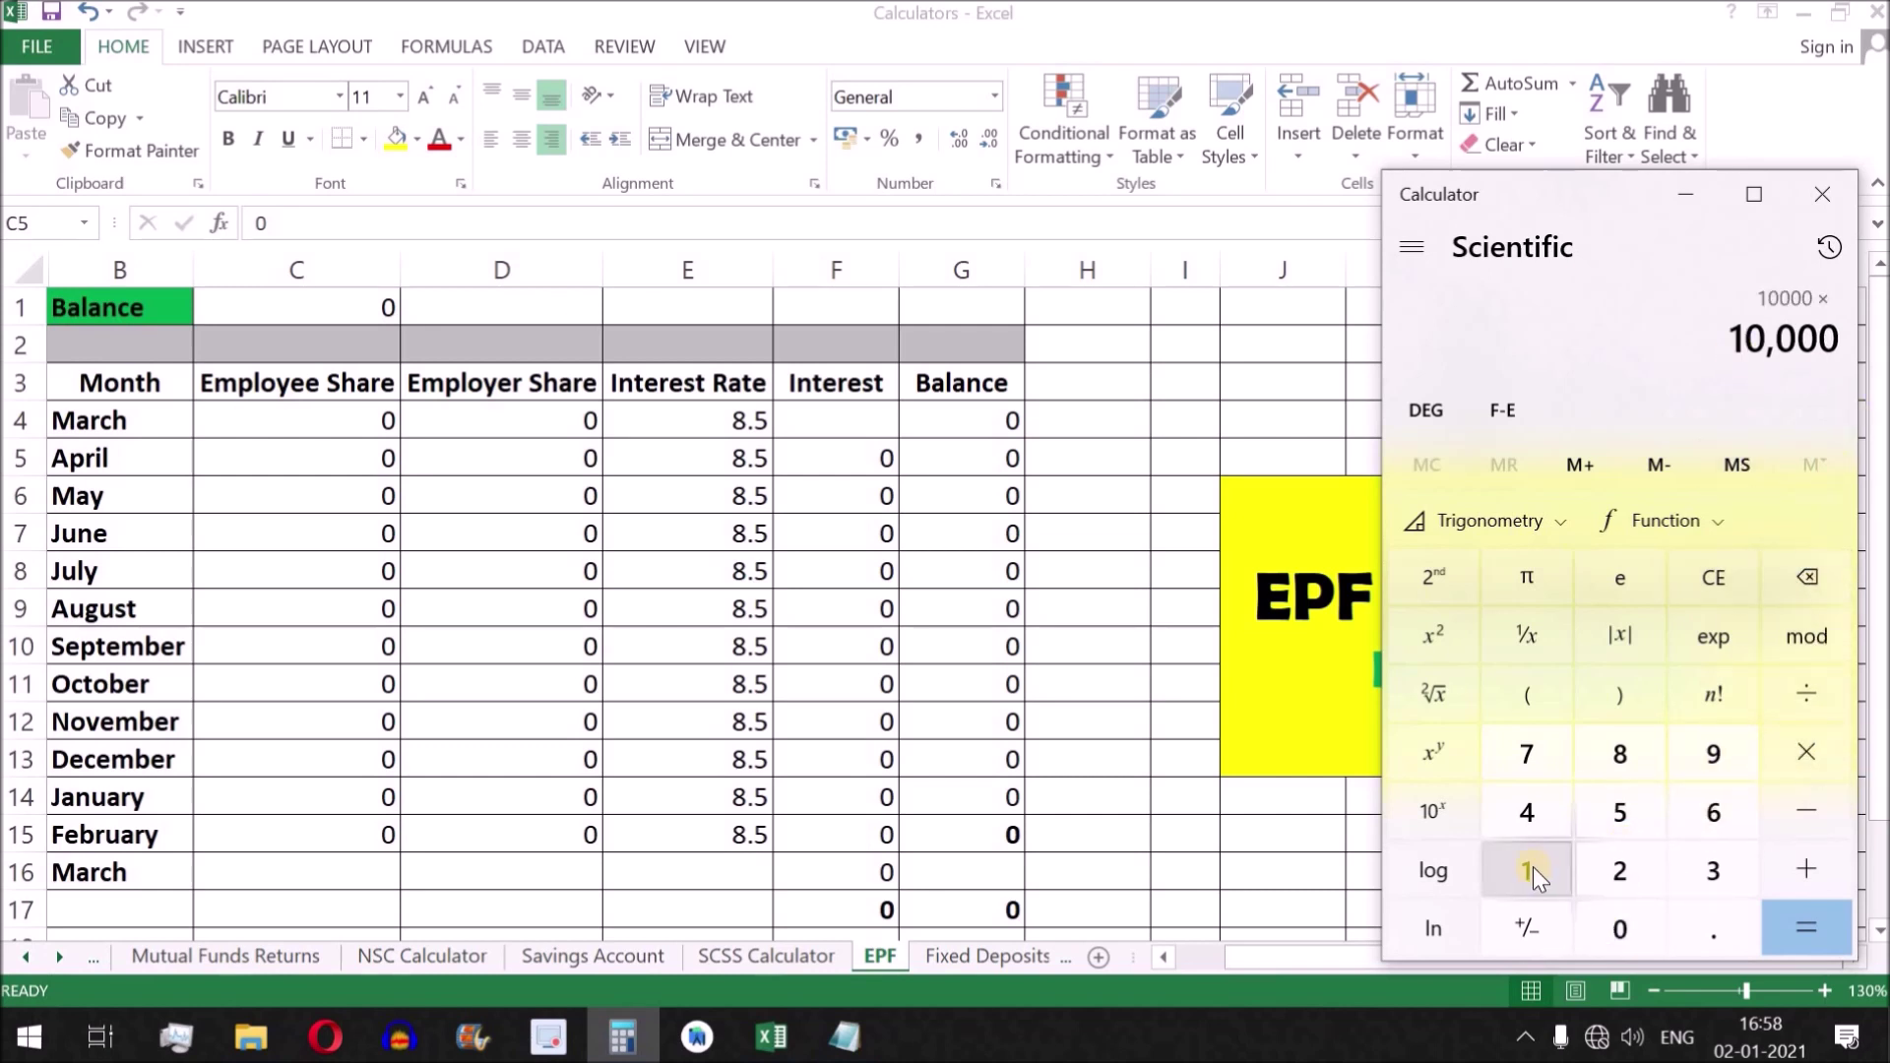
{"action": "left_click", "coordinate": [1529, 868]}
{"action": "left_click", "coordinate": [1615, 870]}
{"action": "left_click", "coordinate": [1798, 693]}
{"action": "left_click", "coordinate": [1557, 869]}
{"action": "left_click", "coordinate": [1625, 921]}
{"action": "left_click", "coordinate": [1624, 921]}
{"action": "left_click", "coordinate": [1804, 922]}
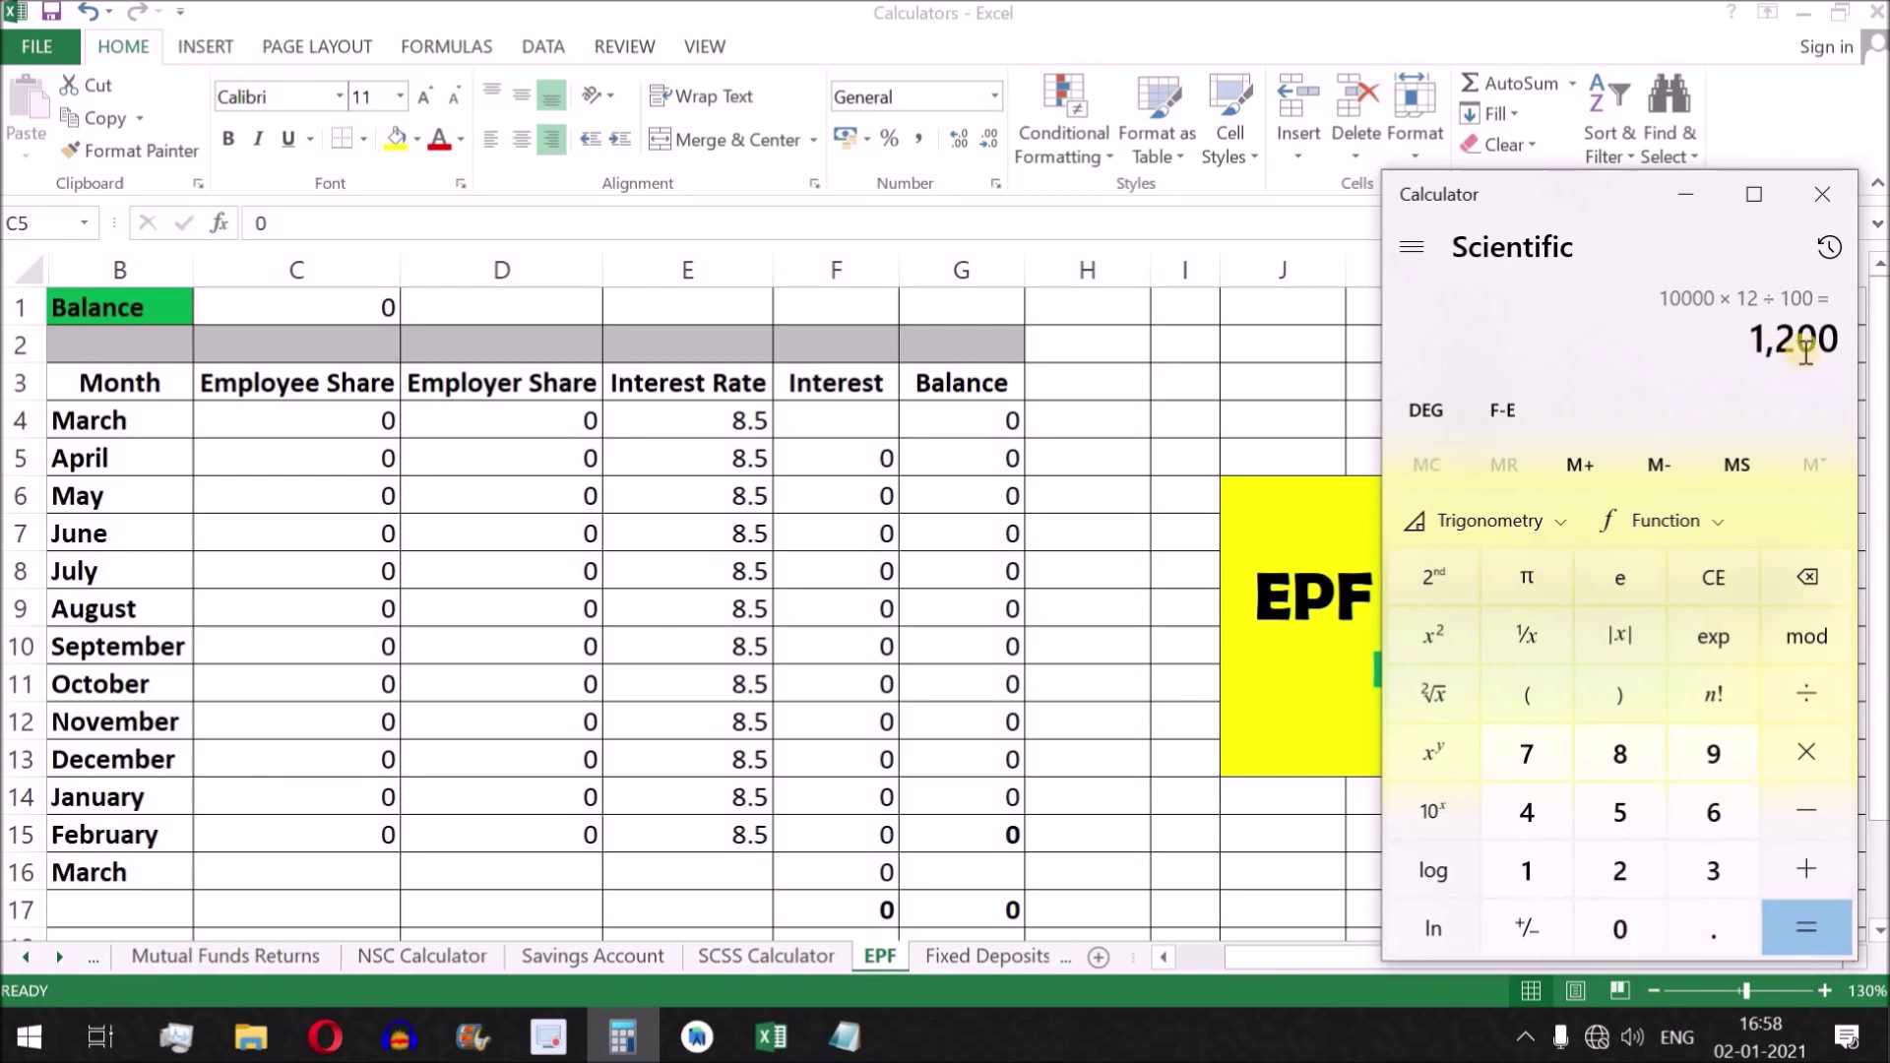
Return to the Excel sheet and enter 1200 as the Employee Share for March in C4
{"action": "key", "text": "alt+F4"}
{"action": "left_click", "coordinate": [322, 423]}
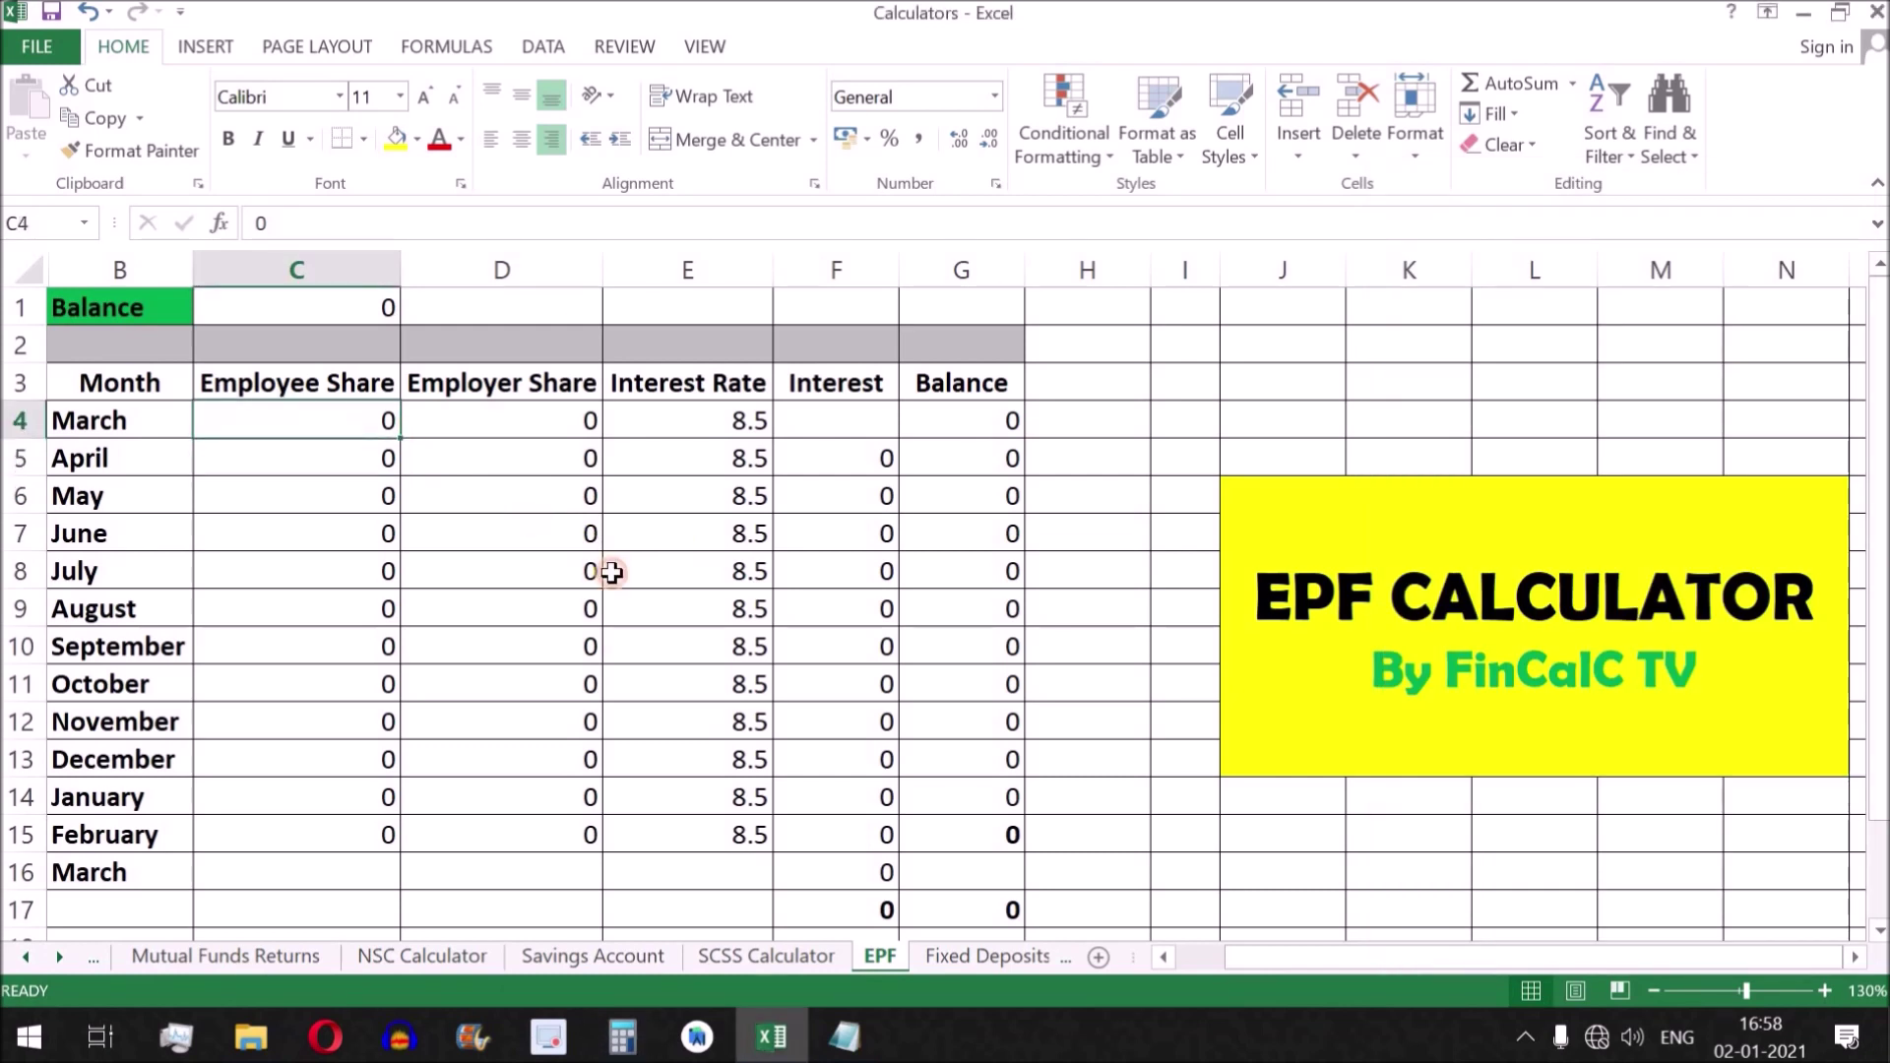
{"action": "type", "text": "1200"}
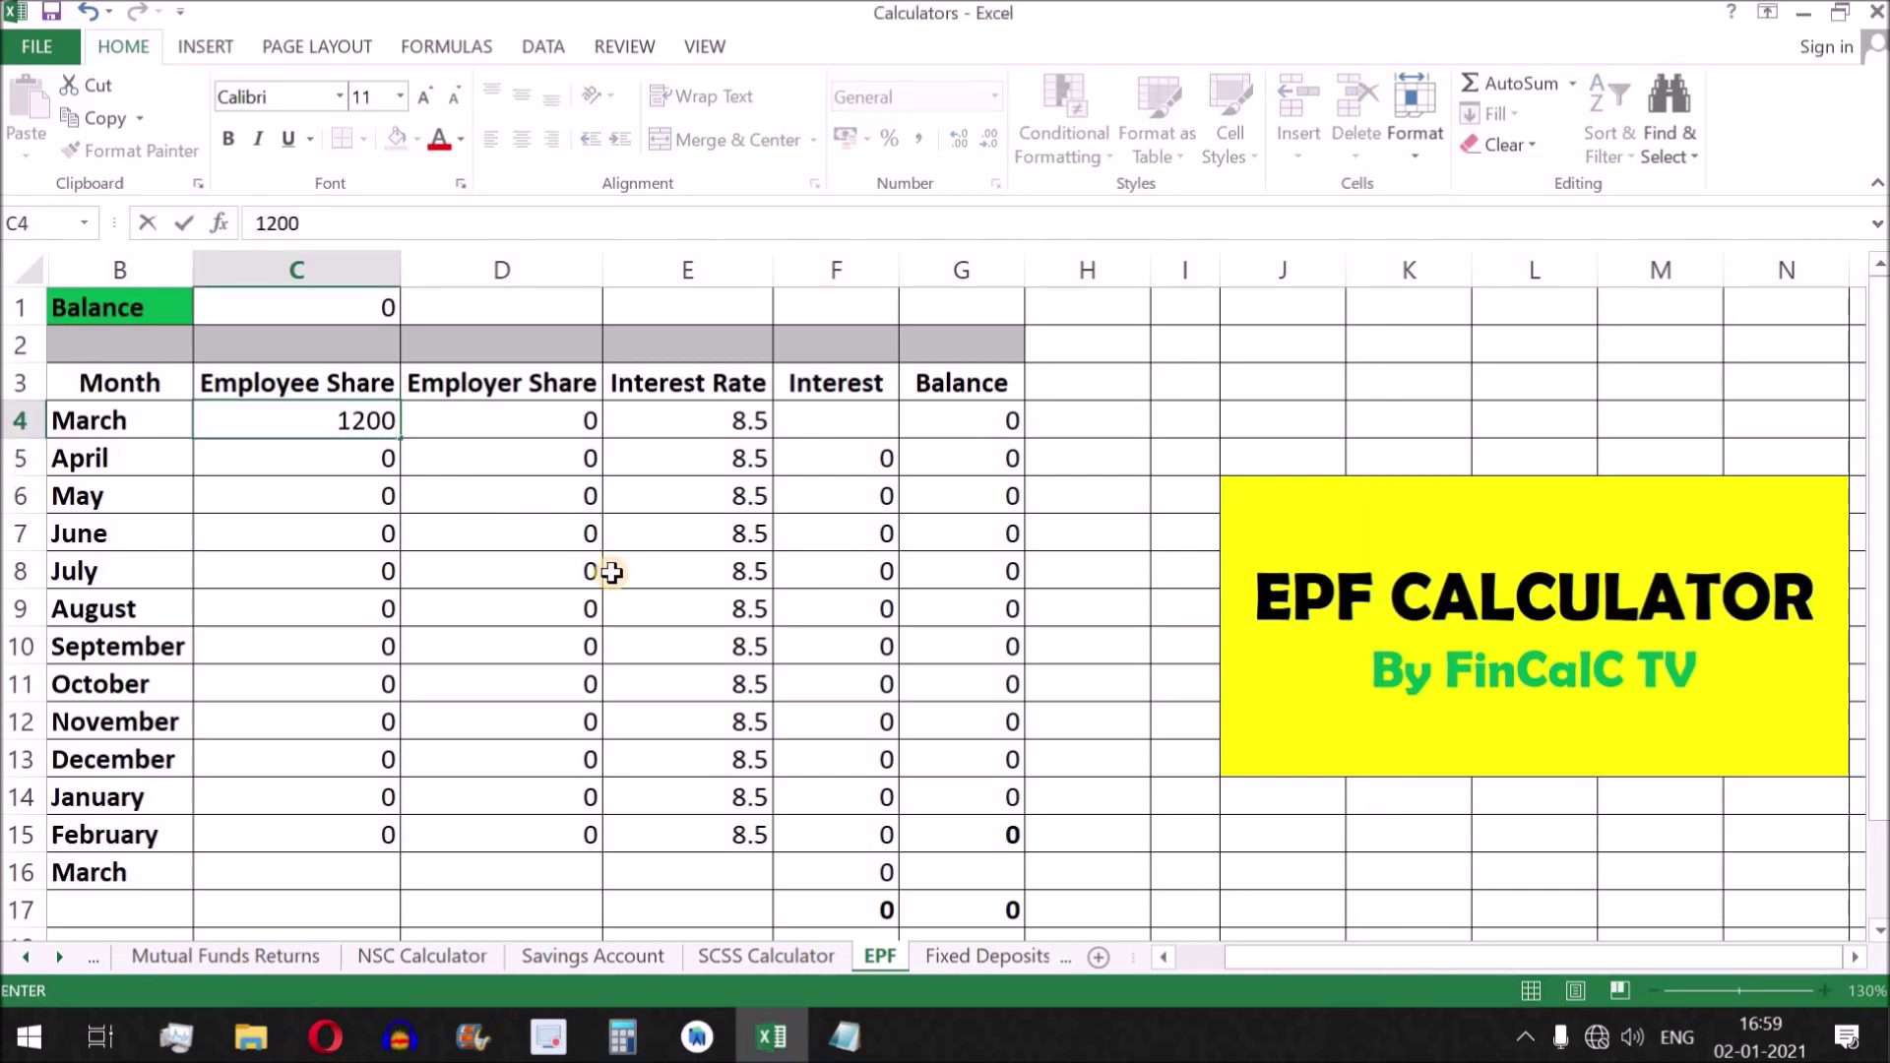
{"action": "left_click", "coordinate": [524, 409]}
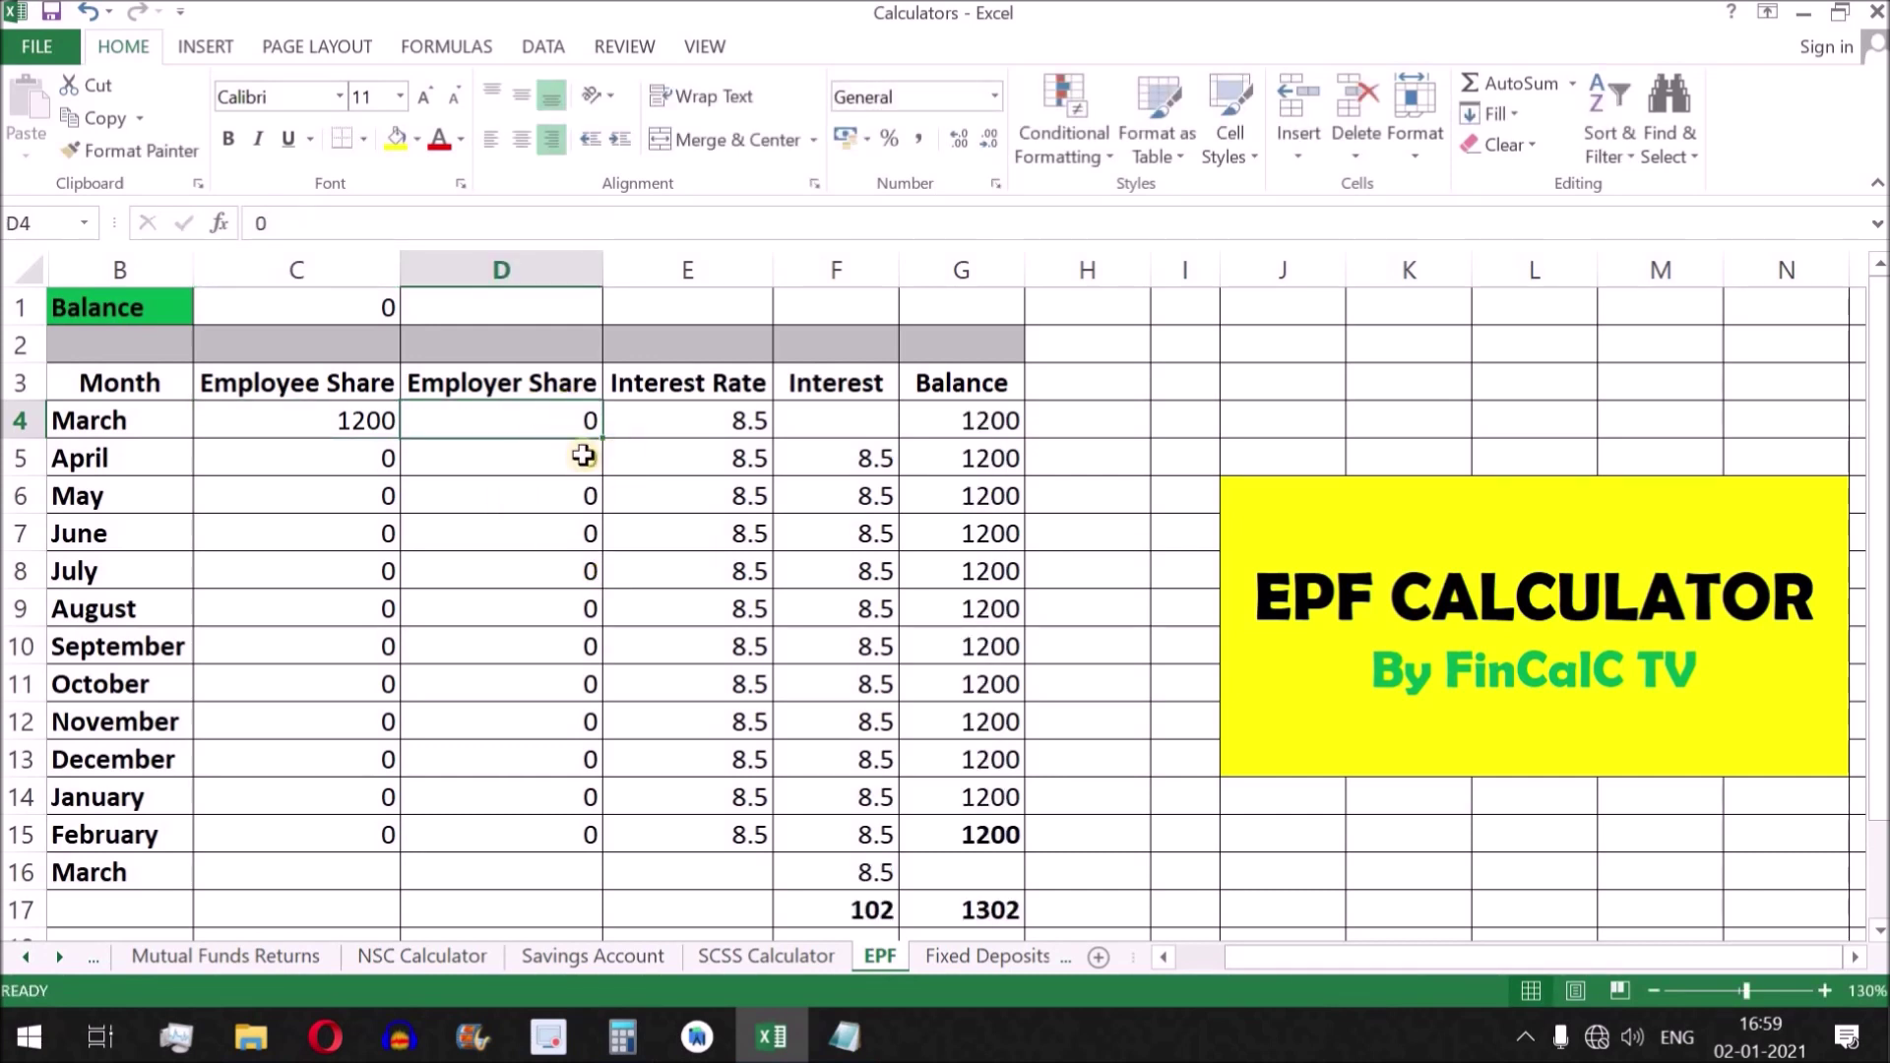
Switch to Calculator, clear it, and compute the employer's 3.67 percent contribution as 10000 × 3.67 ÷ 100
{"action": "left_click", "coordinate": [623, 1036]}
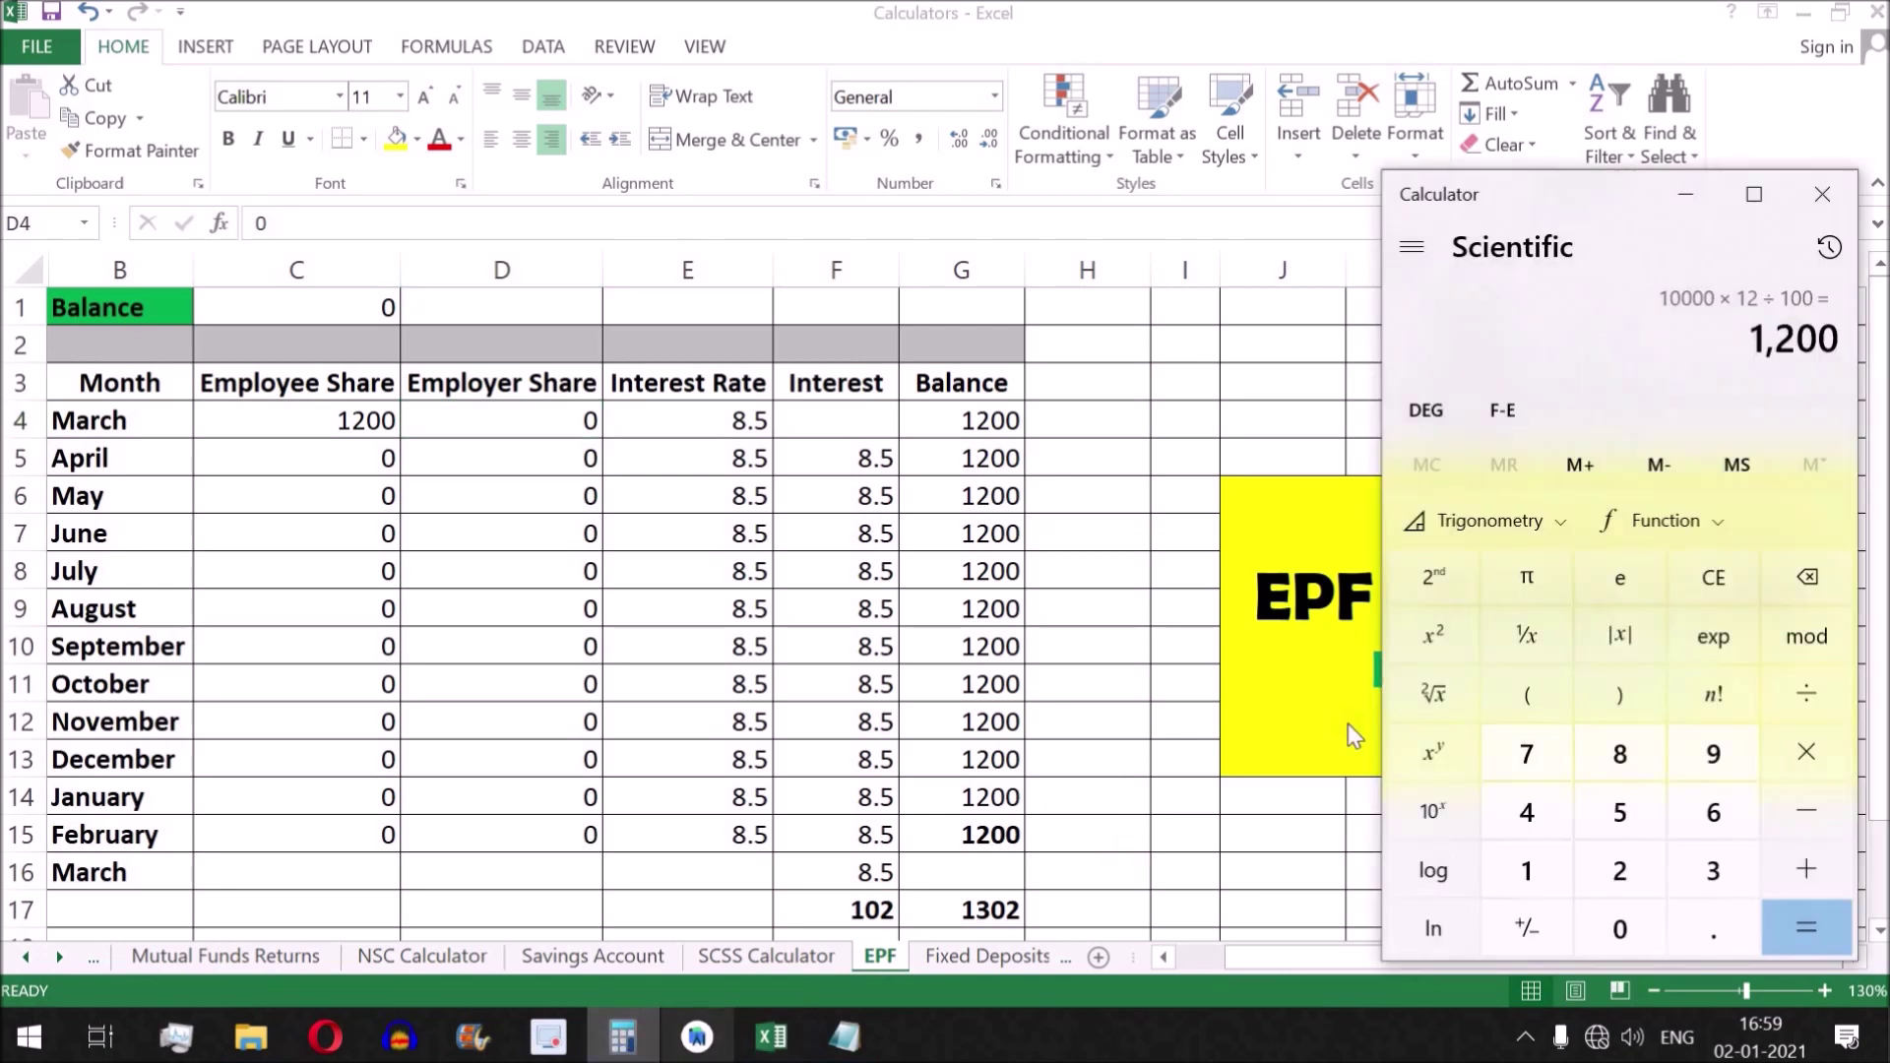
{"action": "left_click", "coordinate": [1690, 600]}
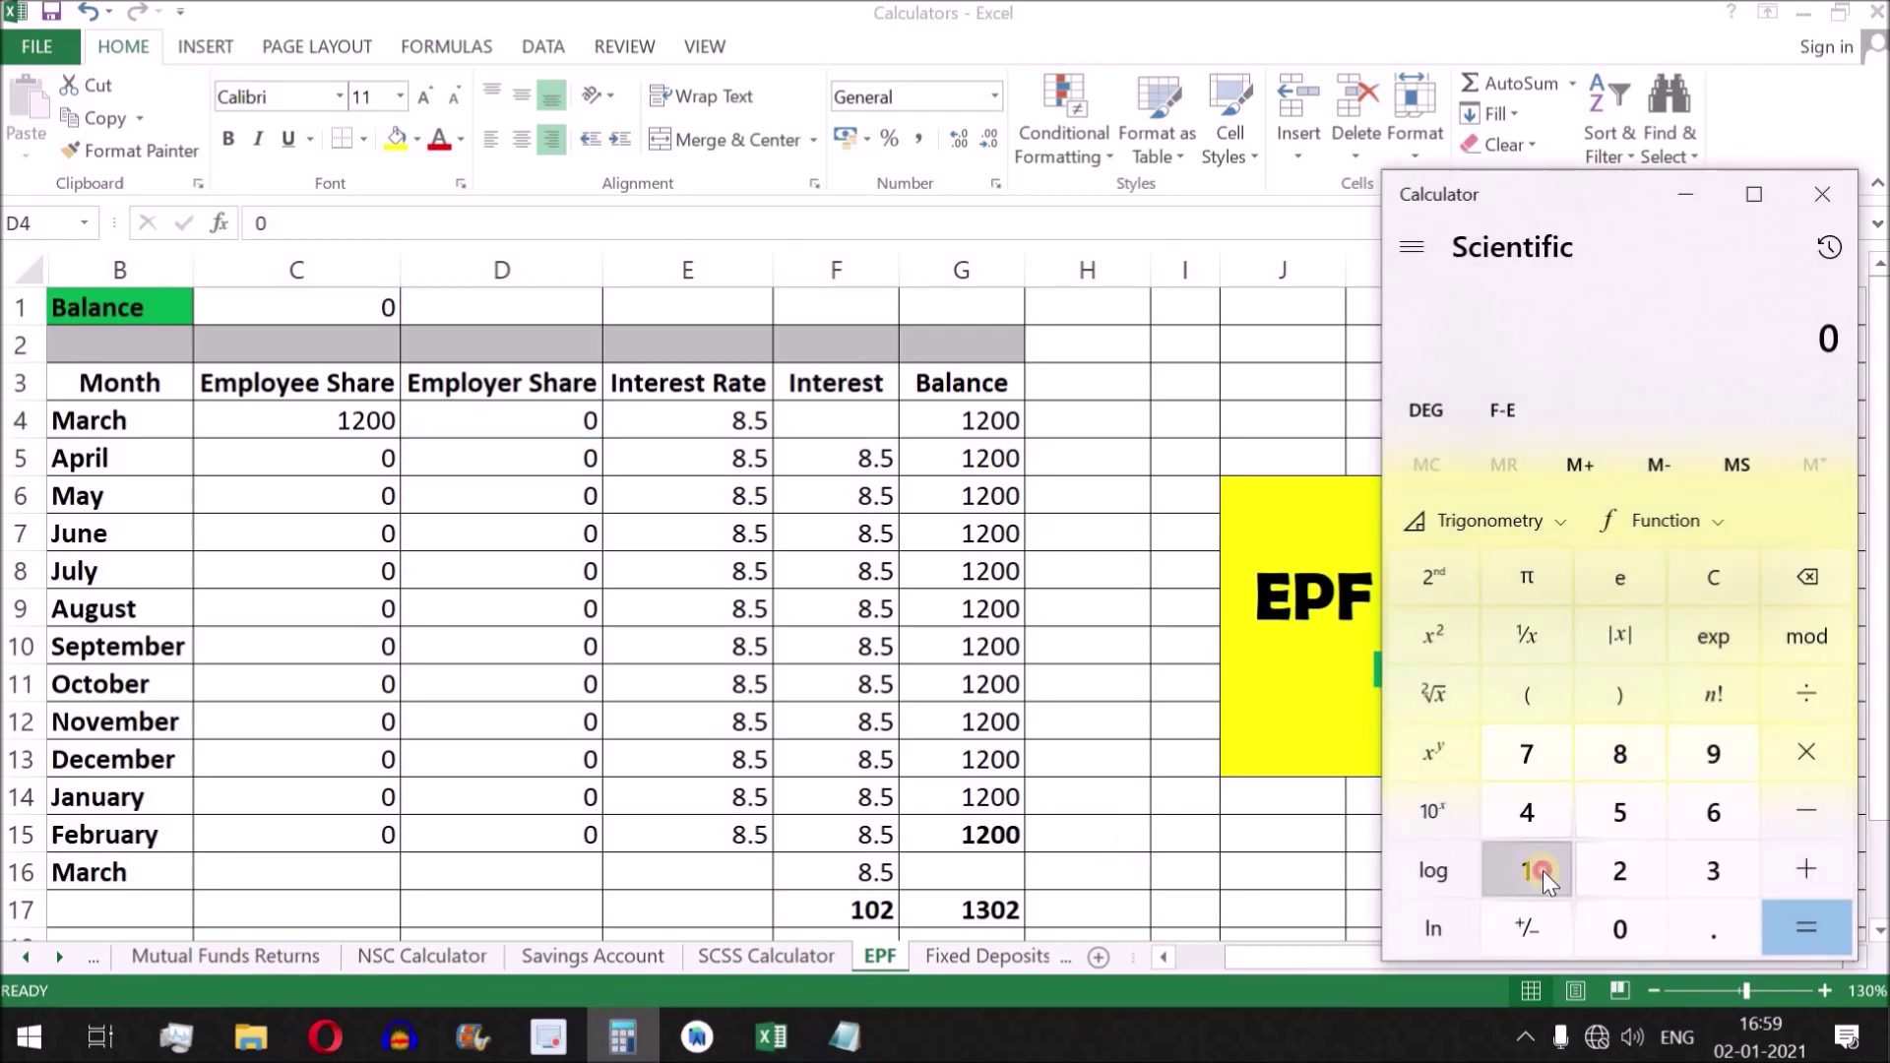
{"action": "left_click", "coordinate": [1541, 871]}
{"action": "left_click", "coordinate": [1620, 930]}
{"action": "double_click", "coordinate": [1620, 930]}
{"action": "left_click", "coordinate": [1620, 931]}
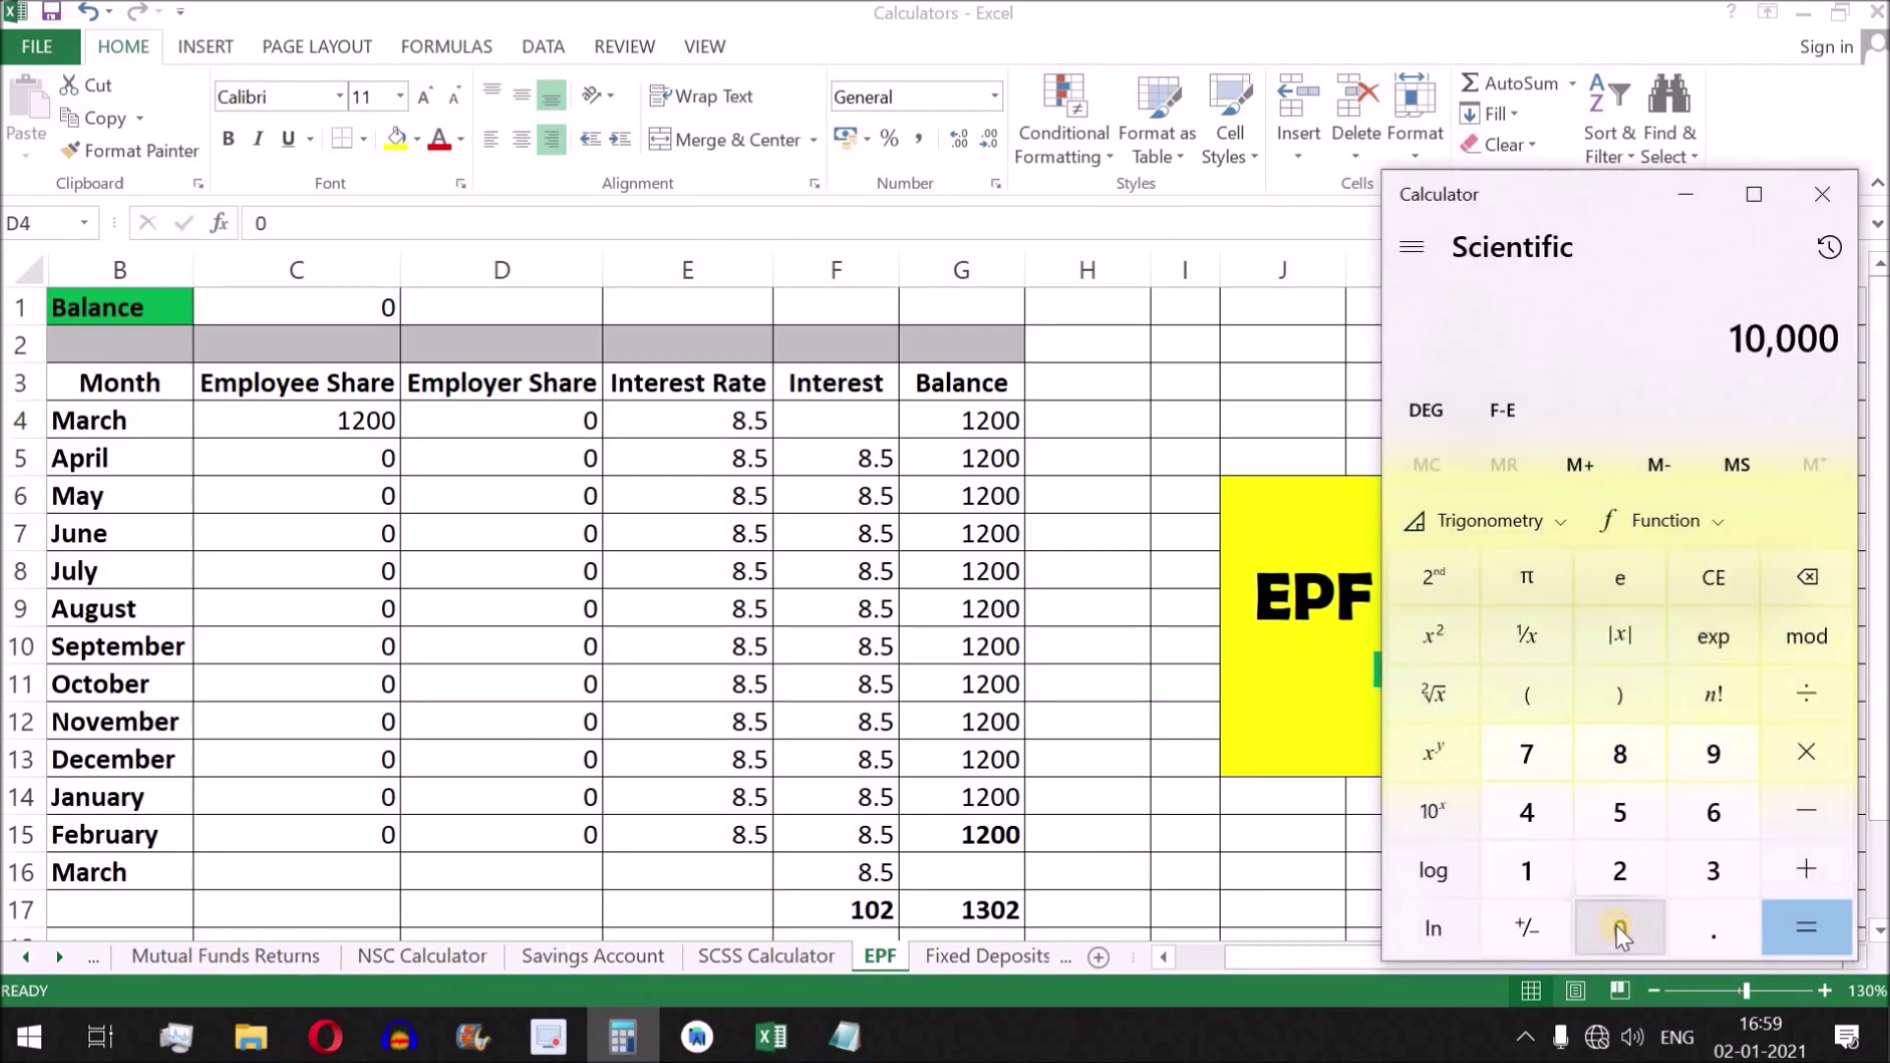
{"action": "left_click", "coordinate": [1807, 753]}
{"action": "left_click", "coordinate": [1727, 868]}
{"action": "left_click", "coordinate": [1710, 923]}
{"action": "left_click", "coordinate": [1702, 812]}
{"action": "left_click", "coordinate": [1536, 759]}
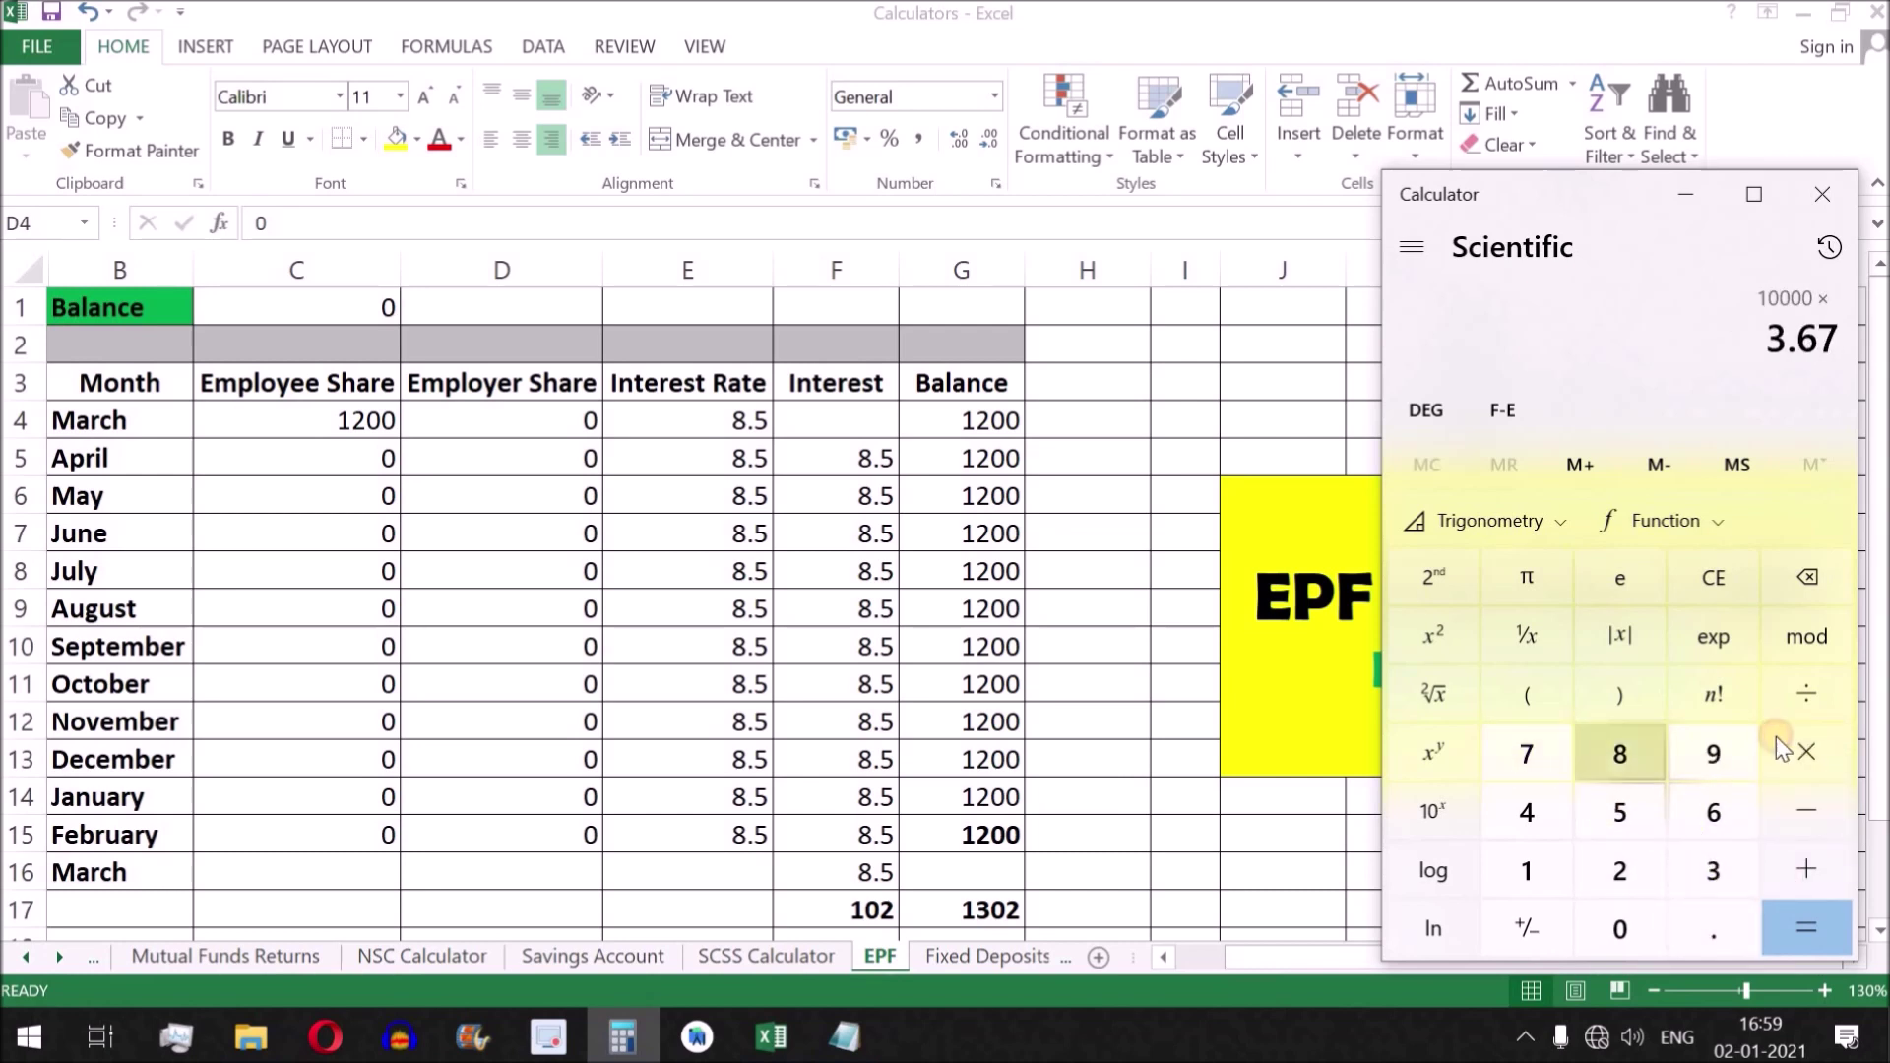
{"action": "left_click", "coordinate": [1806, 694]}
{"action": "left_click", "coordinate": [1526, 871]}
{"action": "left_click", "coordinate": [1620, 930]}
{"action": "left_click", "coordinate": [1620, 930]}
{"action": "left_click", "coordinate": [1784, 926]}
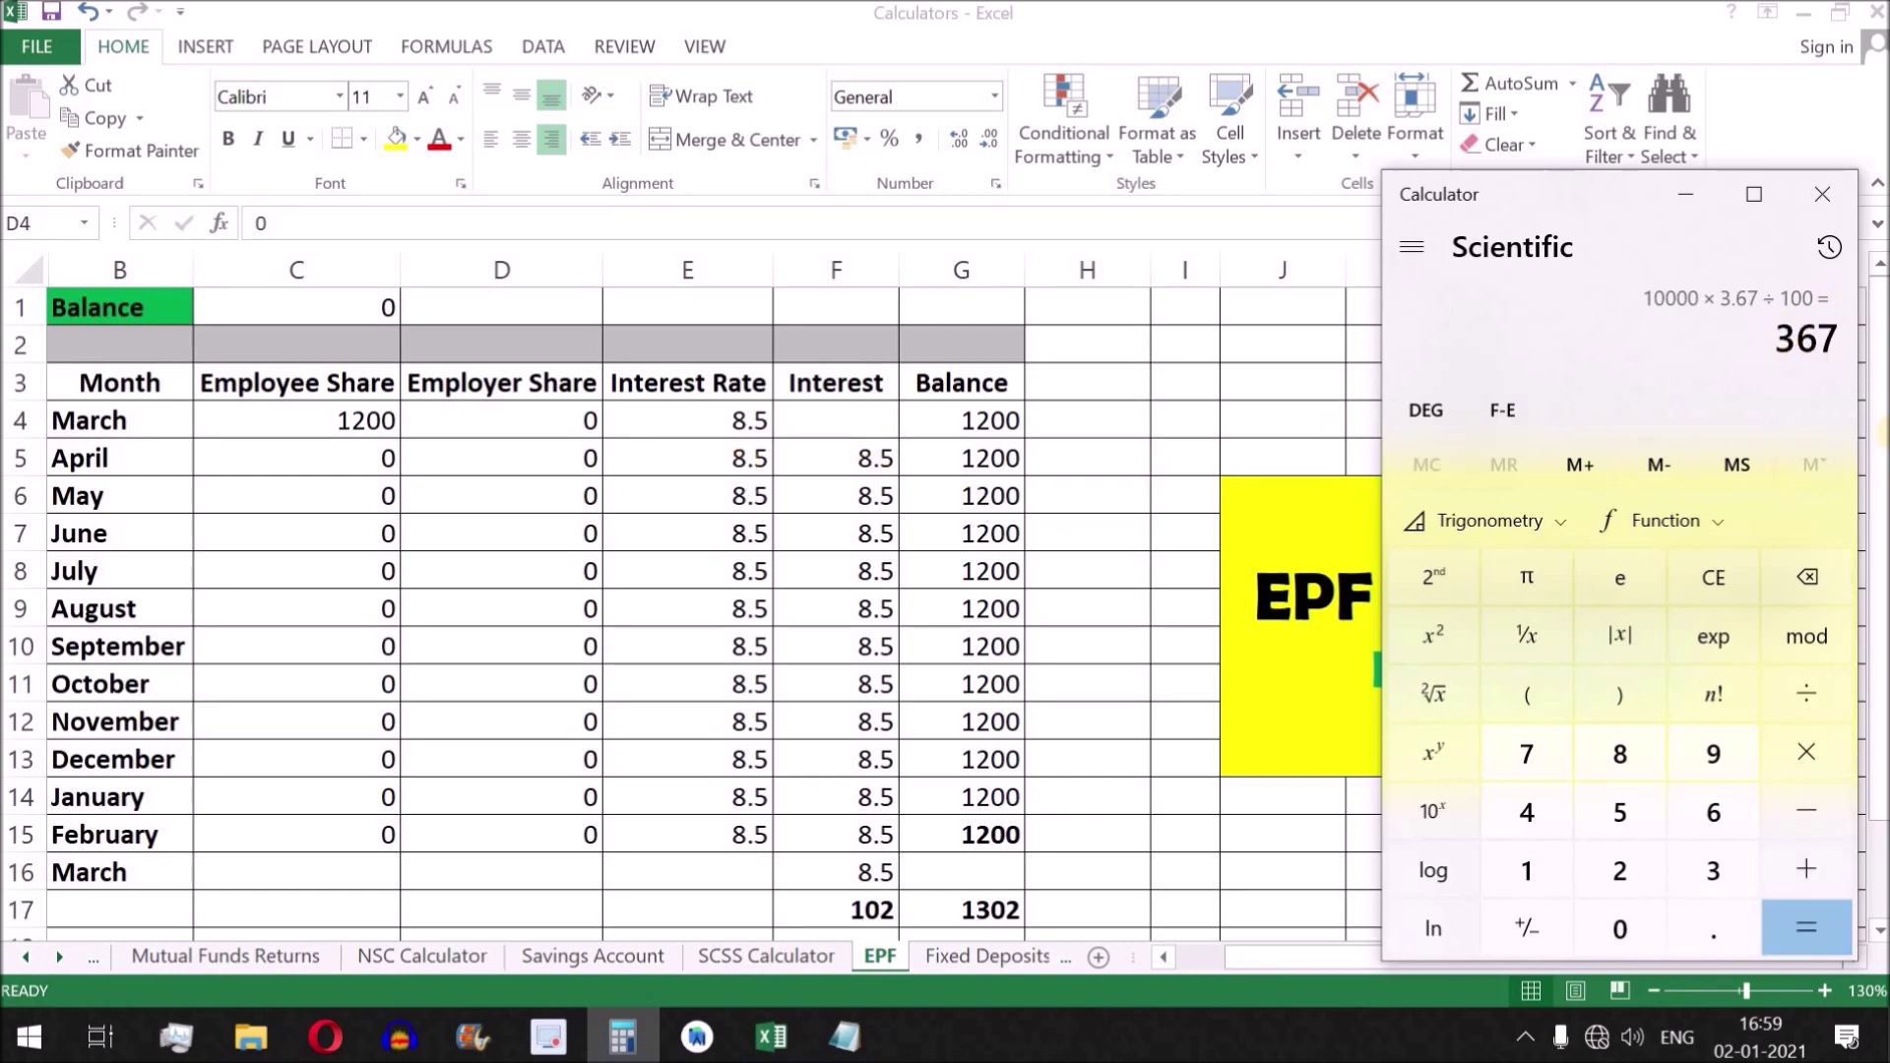
Return to the Excel sheet and enter 367 as the Employer Share for March in D4
{"action": "left_click", "coordinate": [547, 421]}
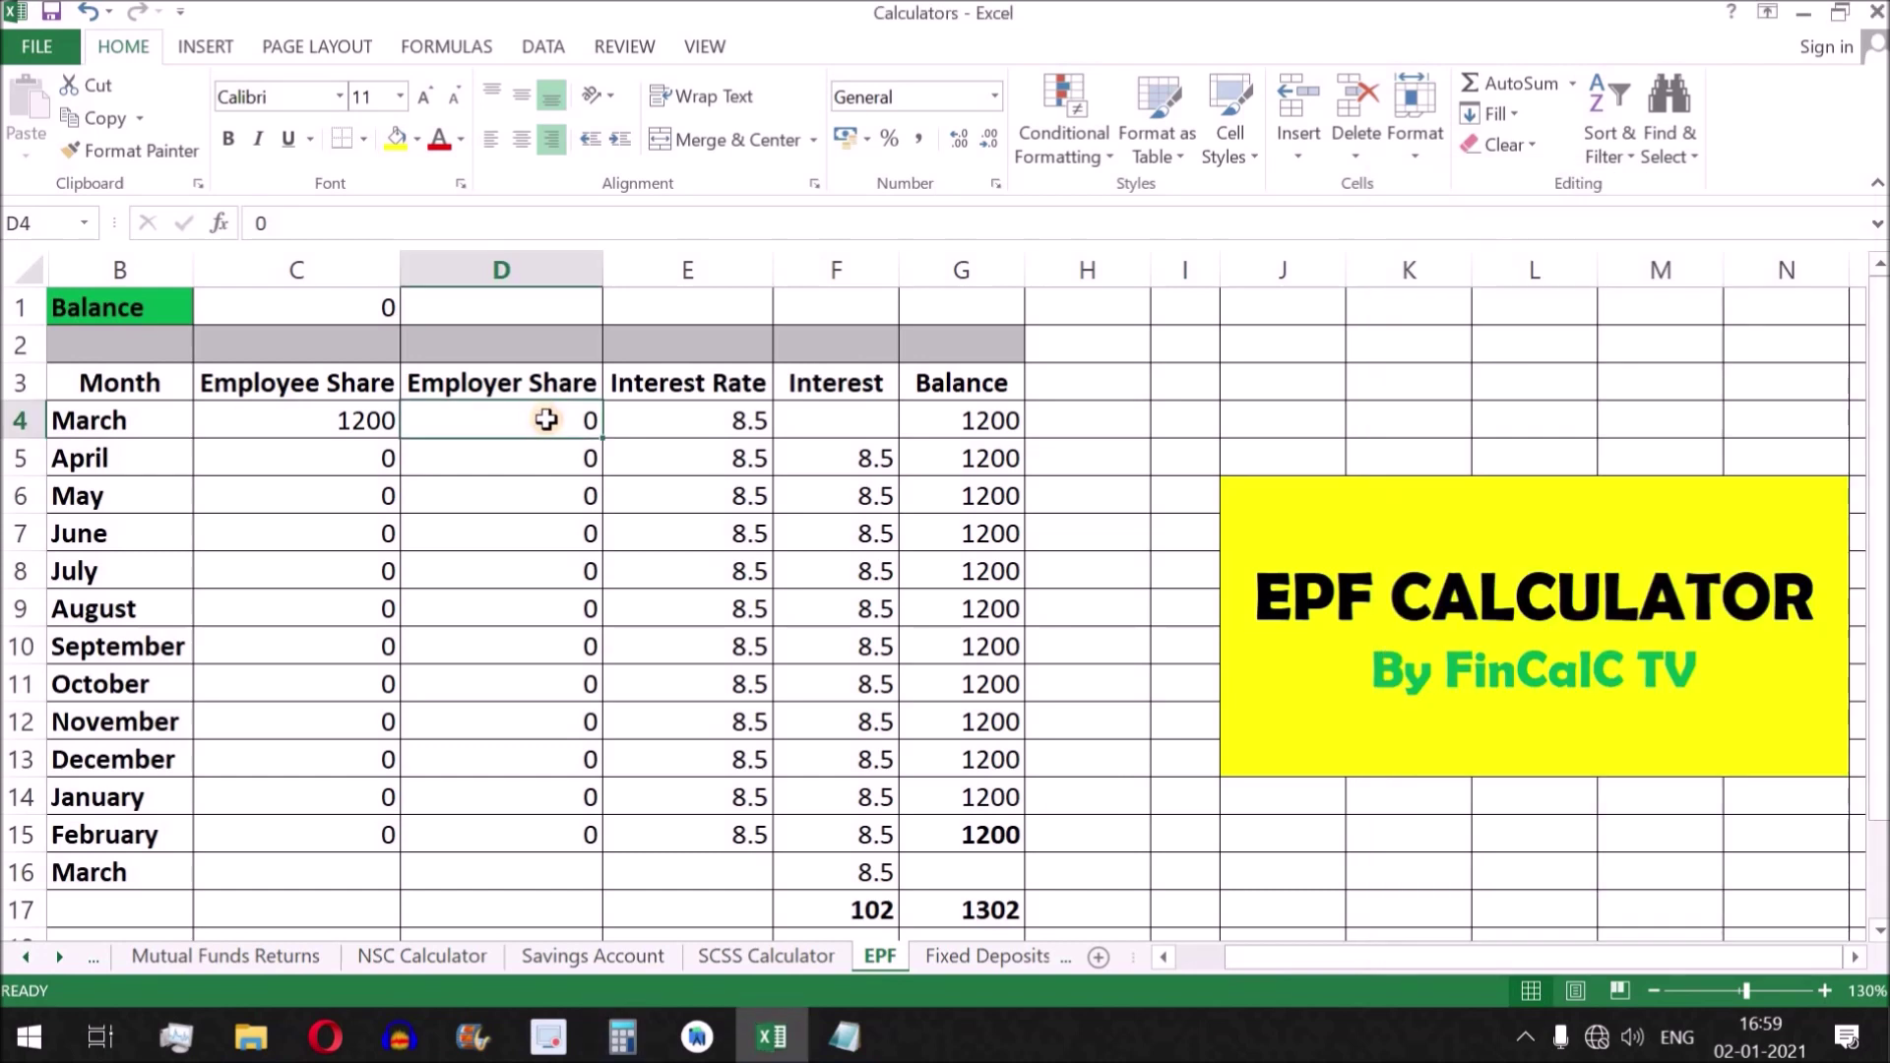
{"action": "type", "text": "367"}
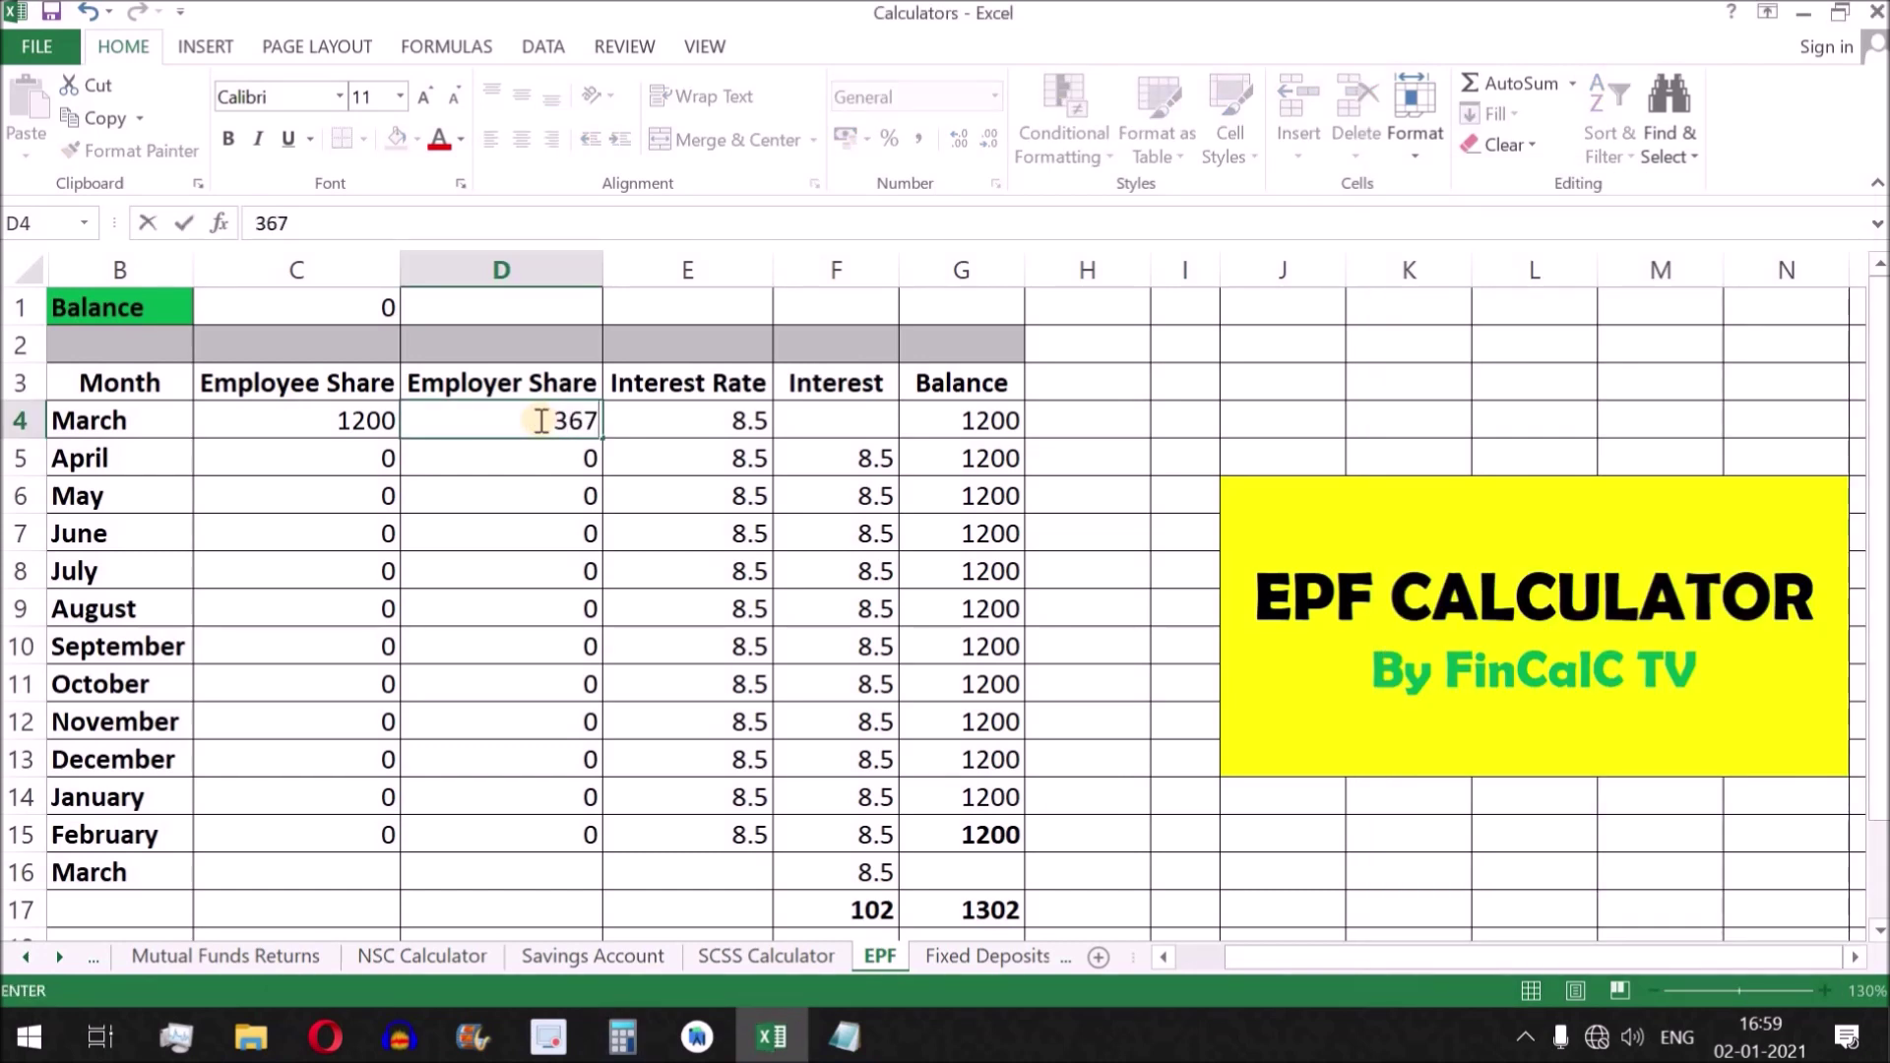
{"action": "key", "text": "Return"}
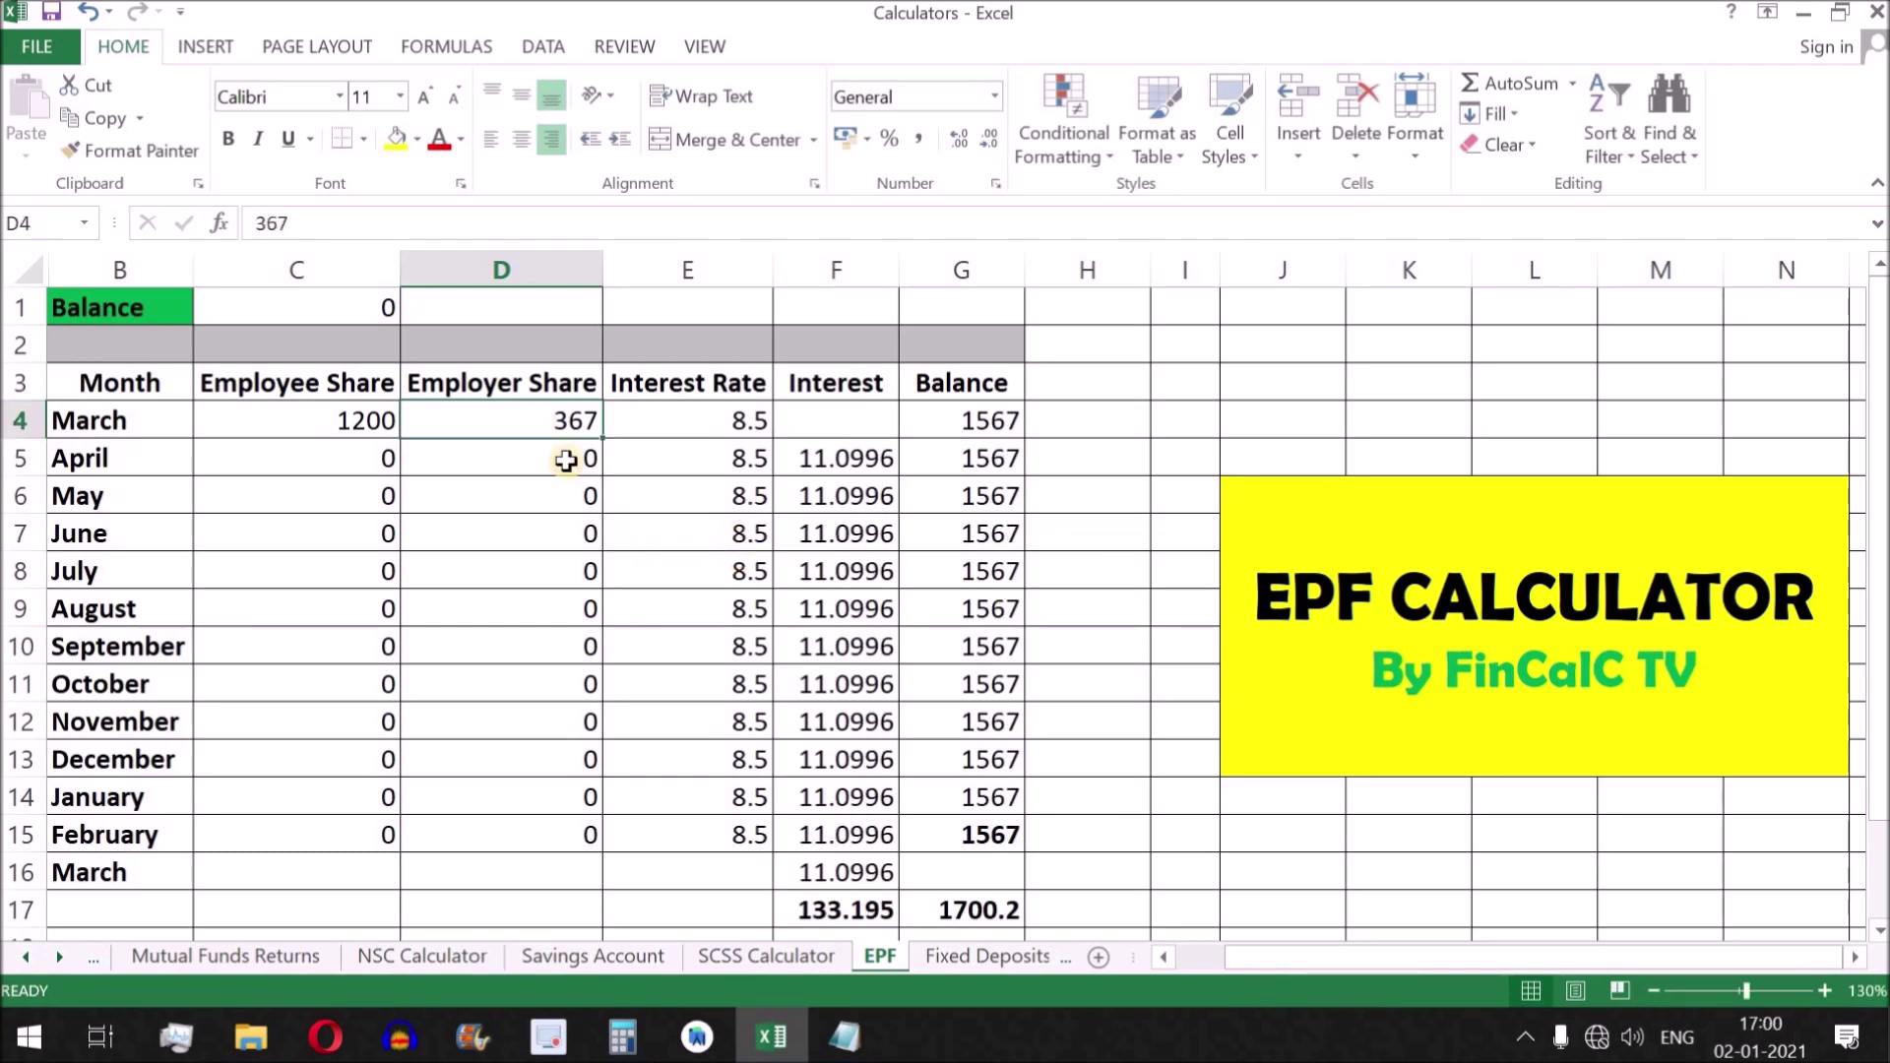
Switch to Notepad and review each term of the interest formula: interest, interest rate, amount and the divisor 100
{"action": "left_click", "coordinate": [713, 459]}
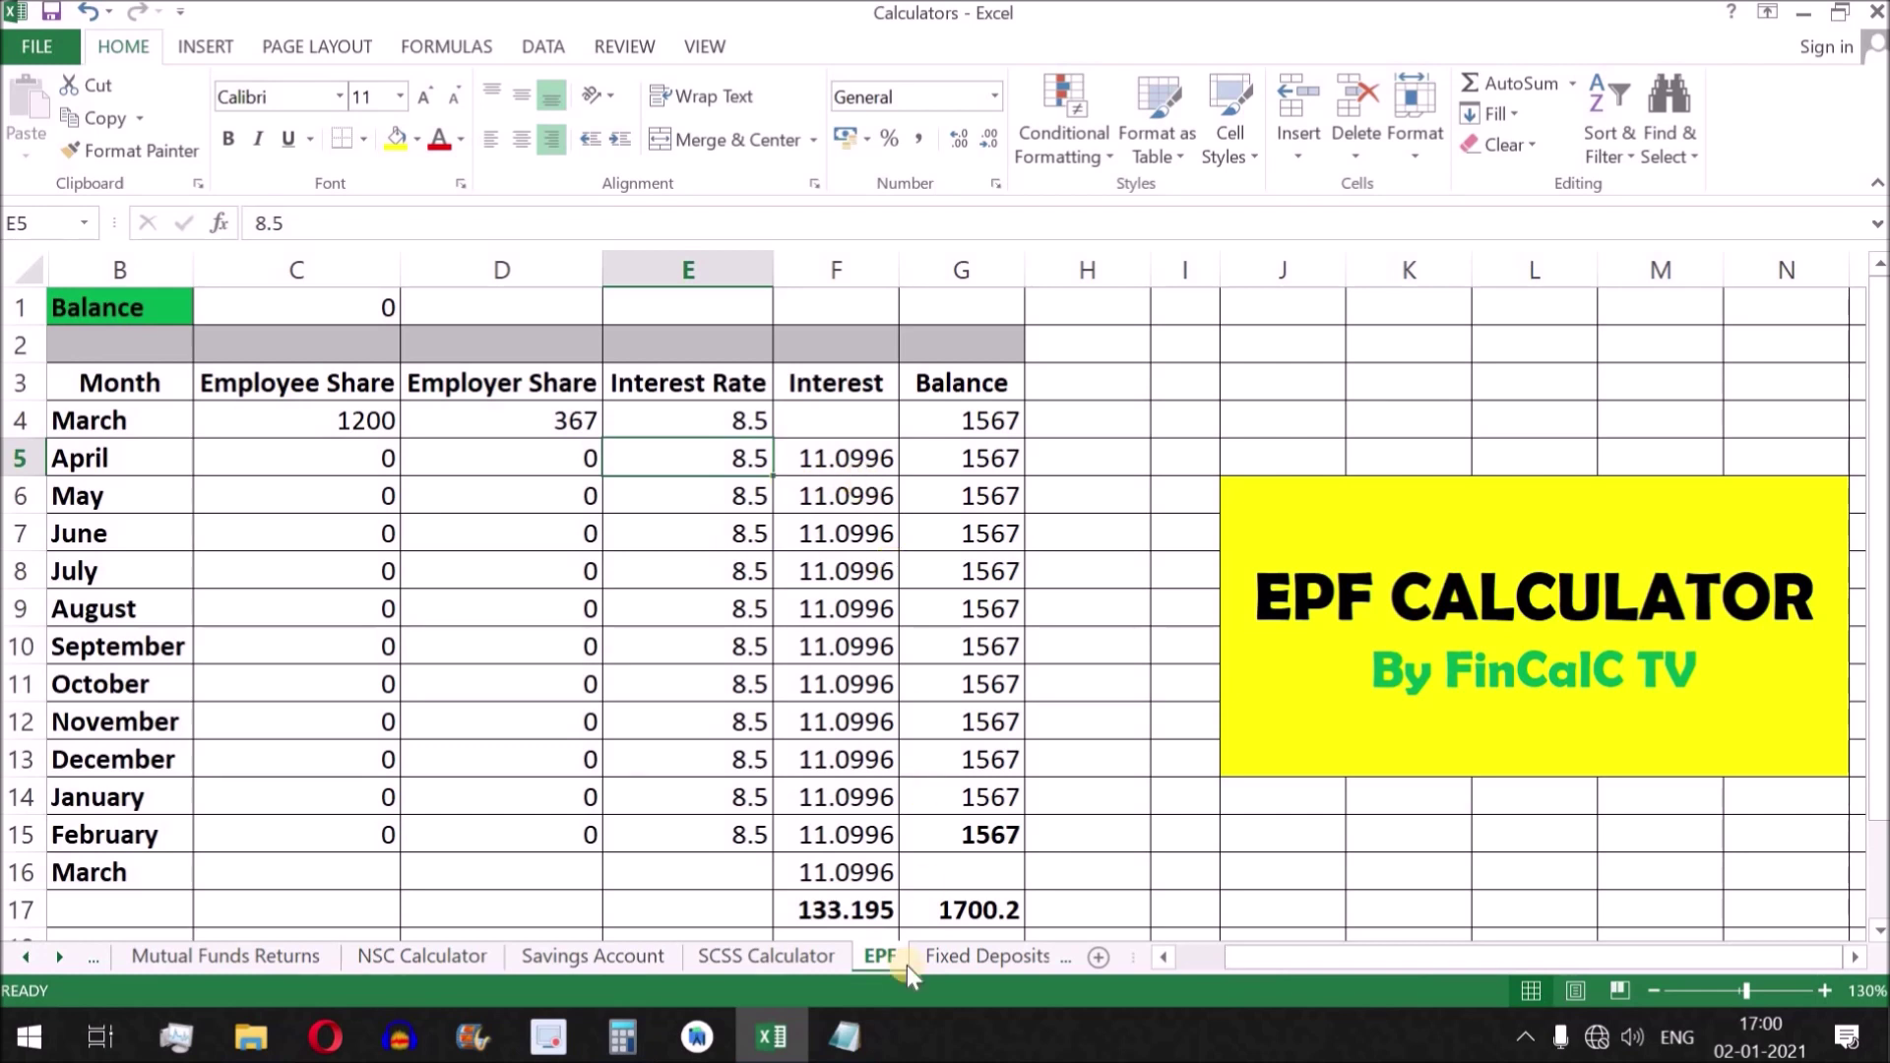
{"action": "left_click", "coordinate": [845, 1037]}
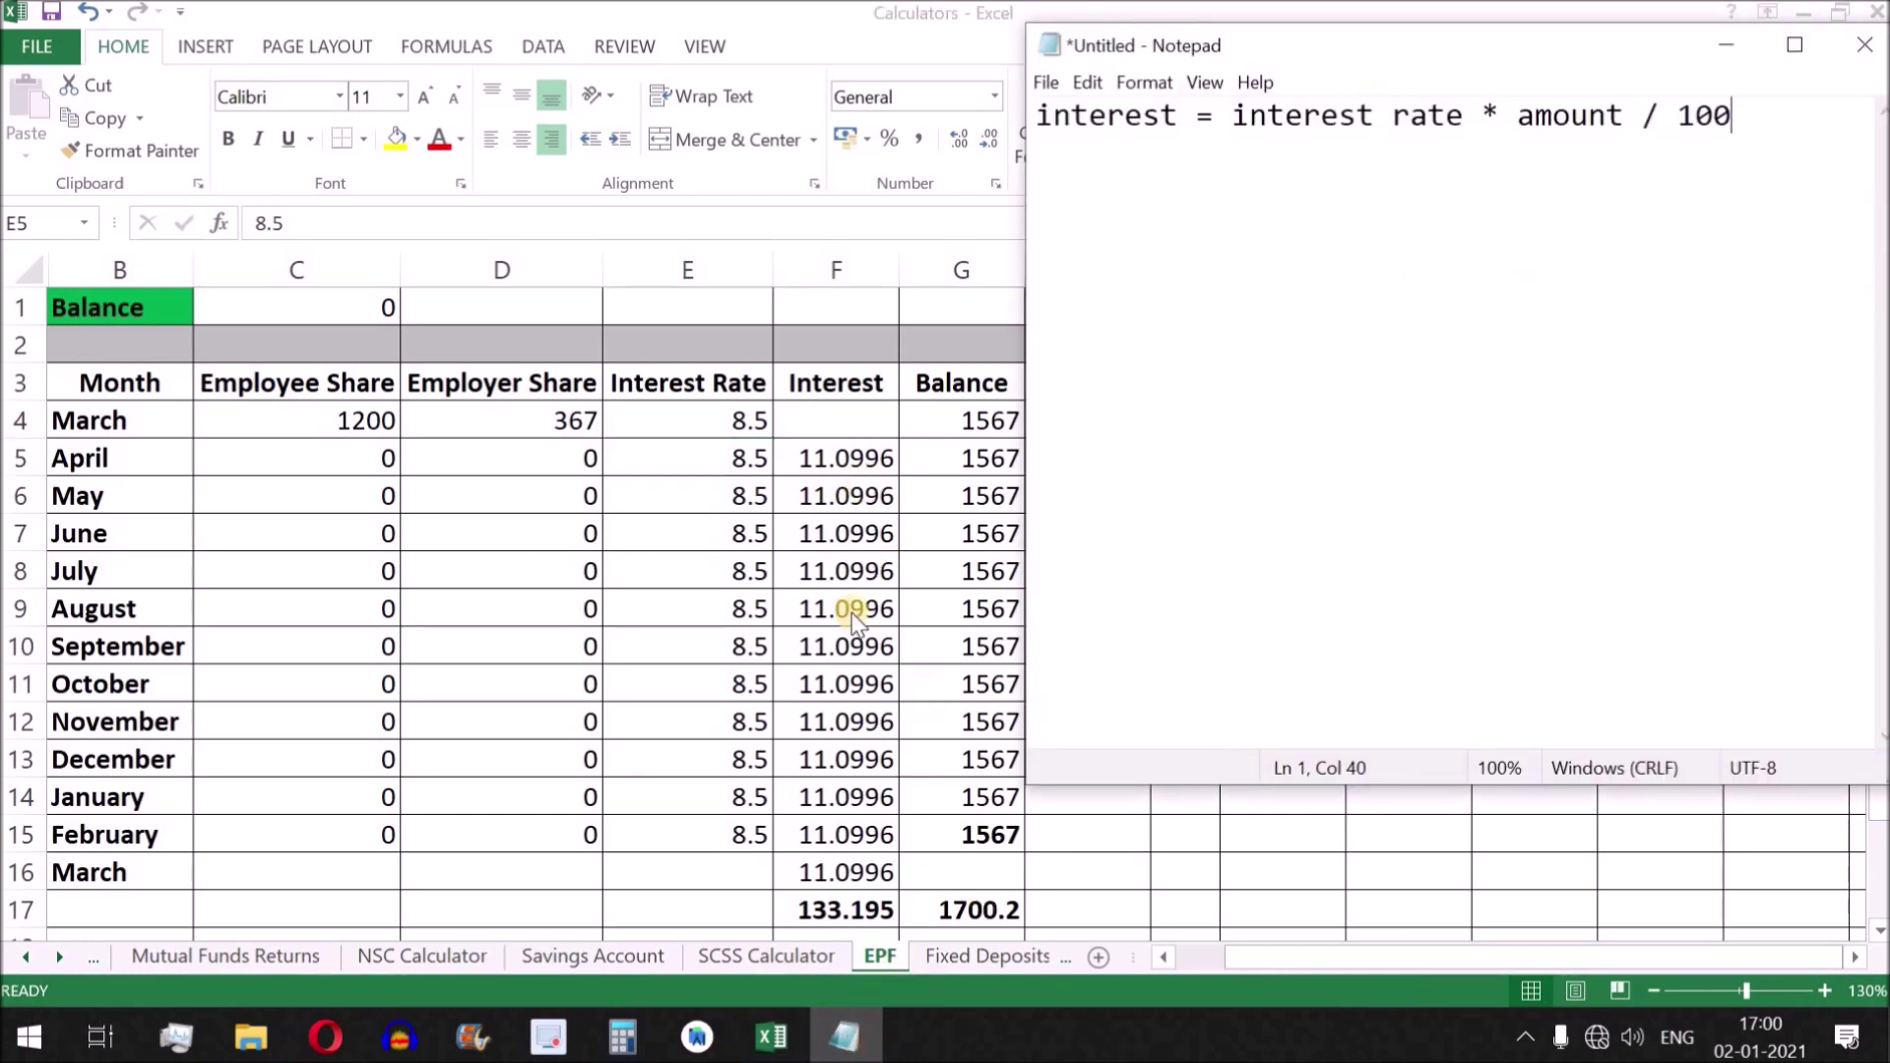
{"action": "left_click_drag", "start_coordinate": [1179, 118], "coordinate": [1034, 119]}
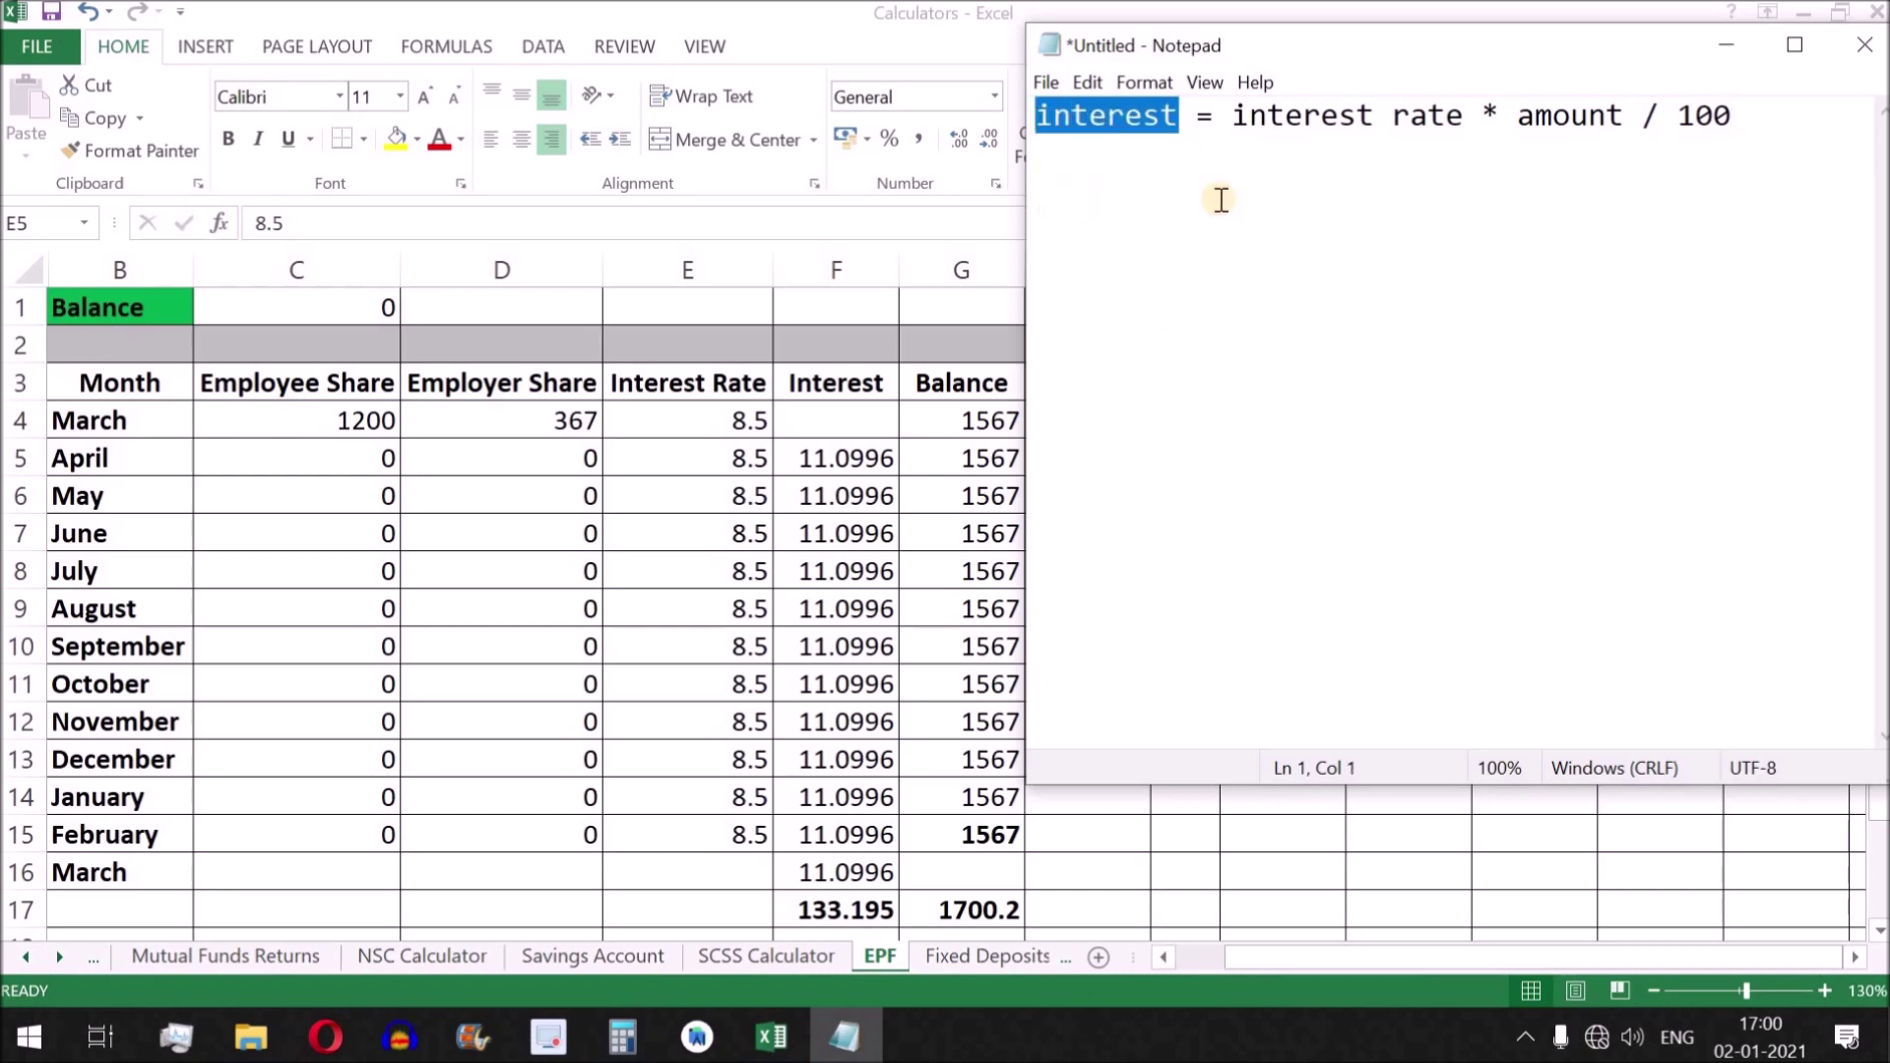
{"action": "left_click_drag", "start_coordinate": [1232, 118], "coordinate": [1464, 118]}
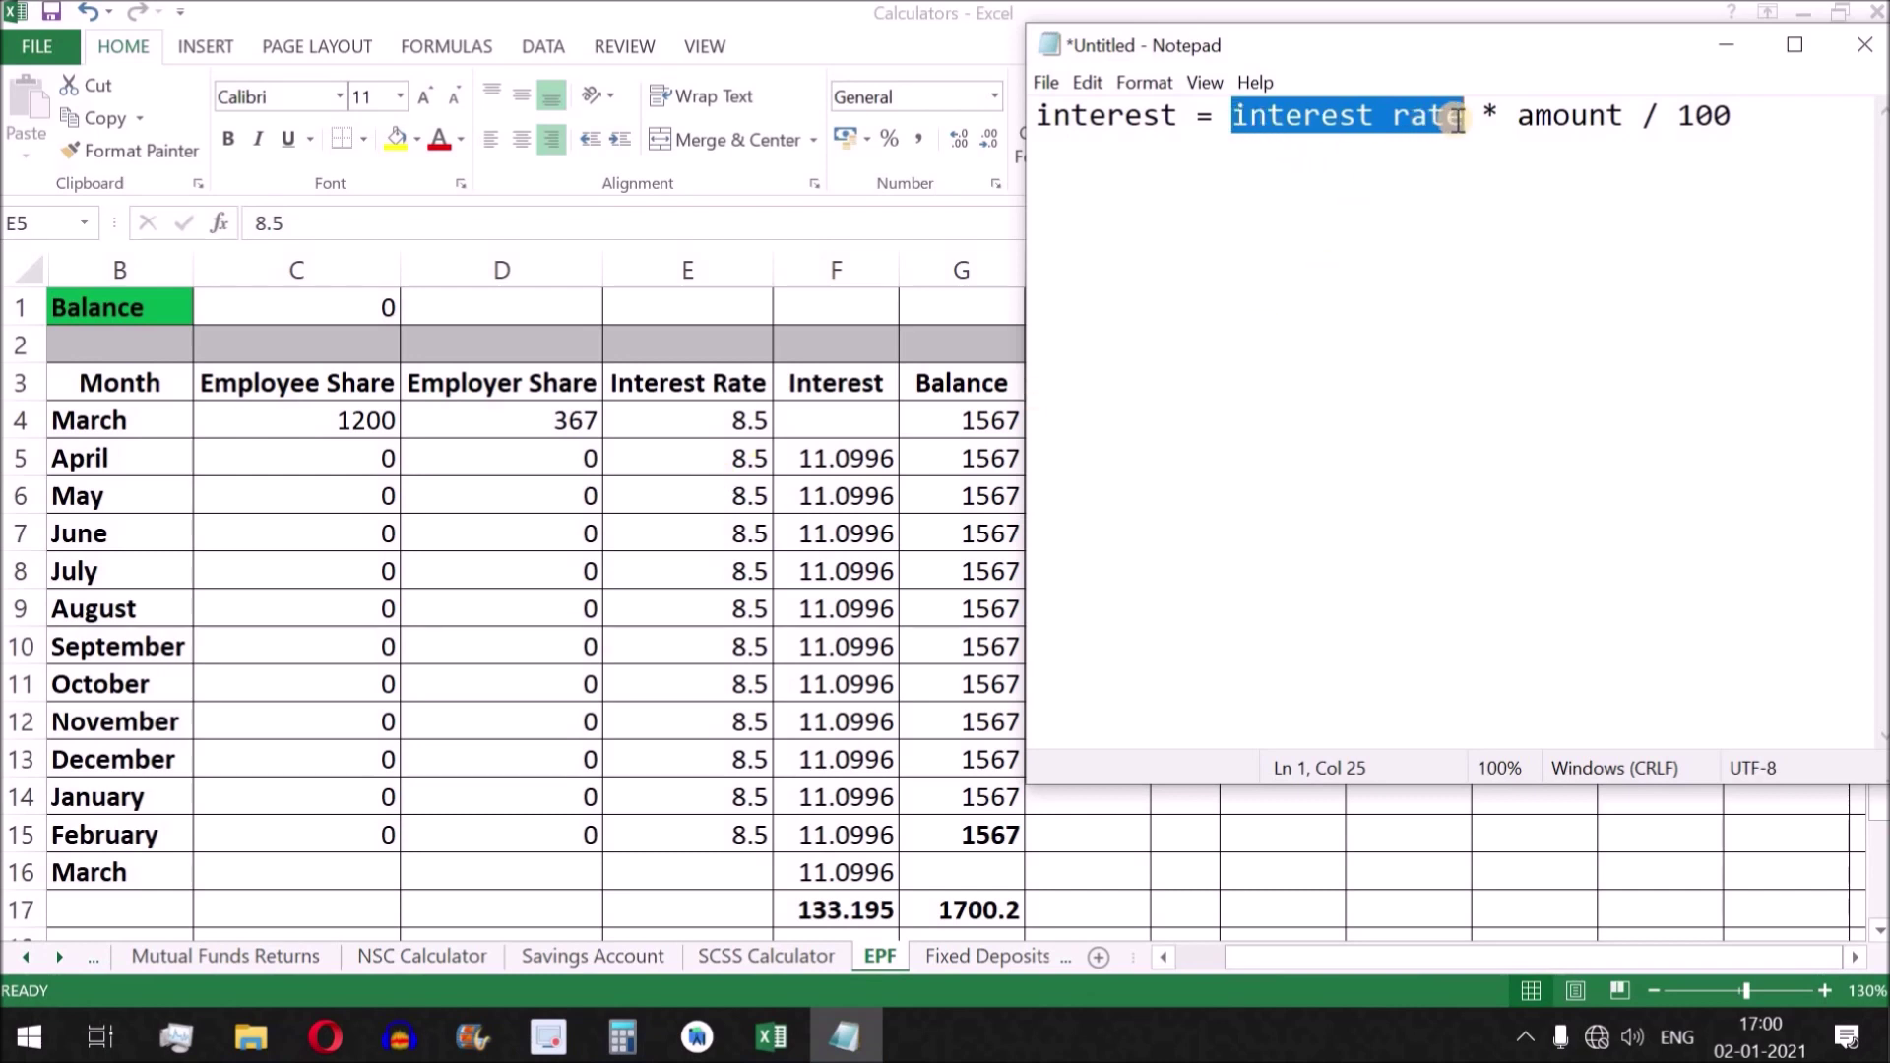
{"action": "left_click_drag", "start_coordinate": [1625, 115], "coordinate": [1524, 117]}
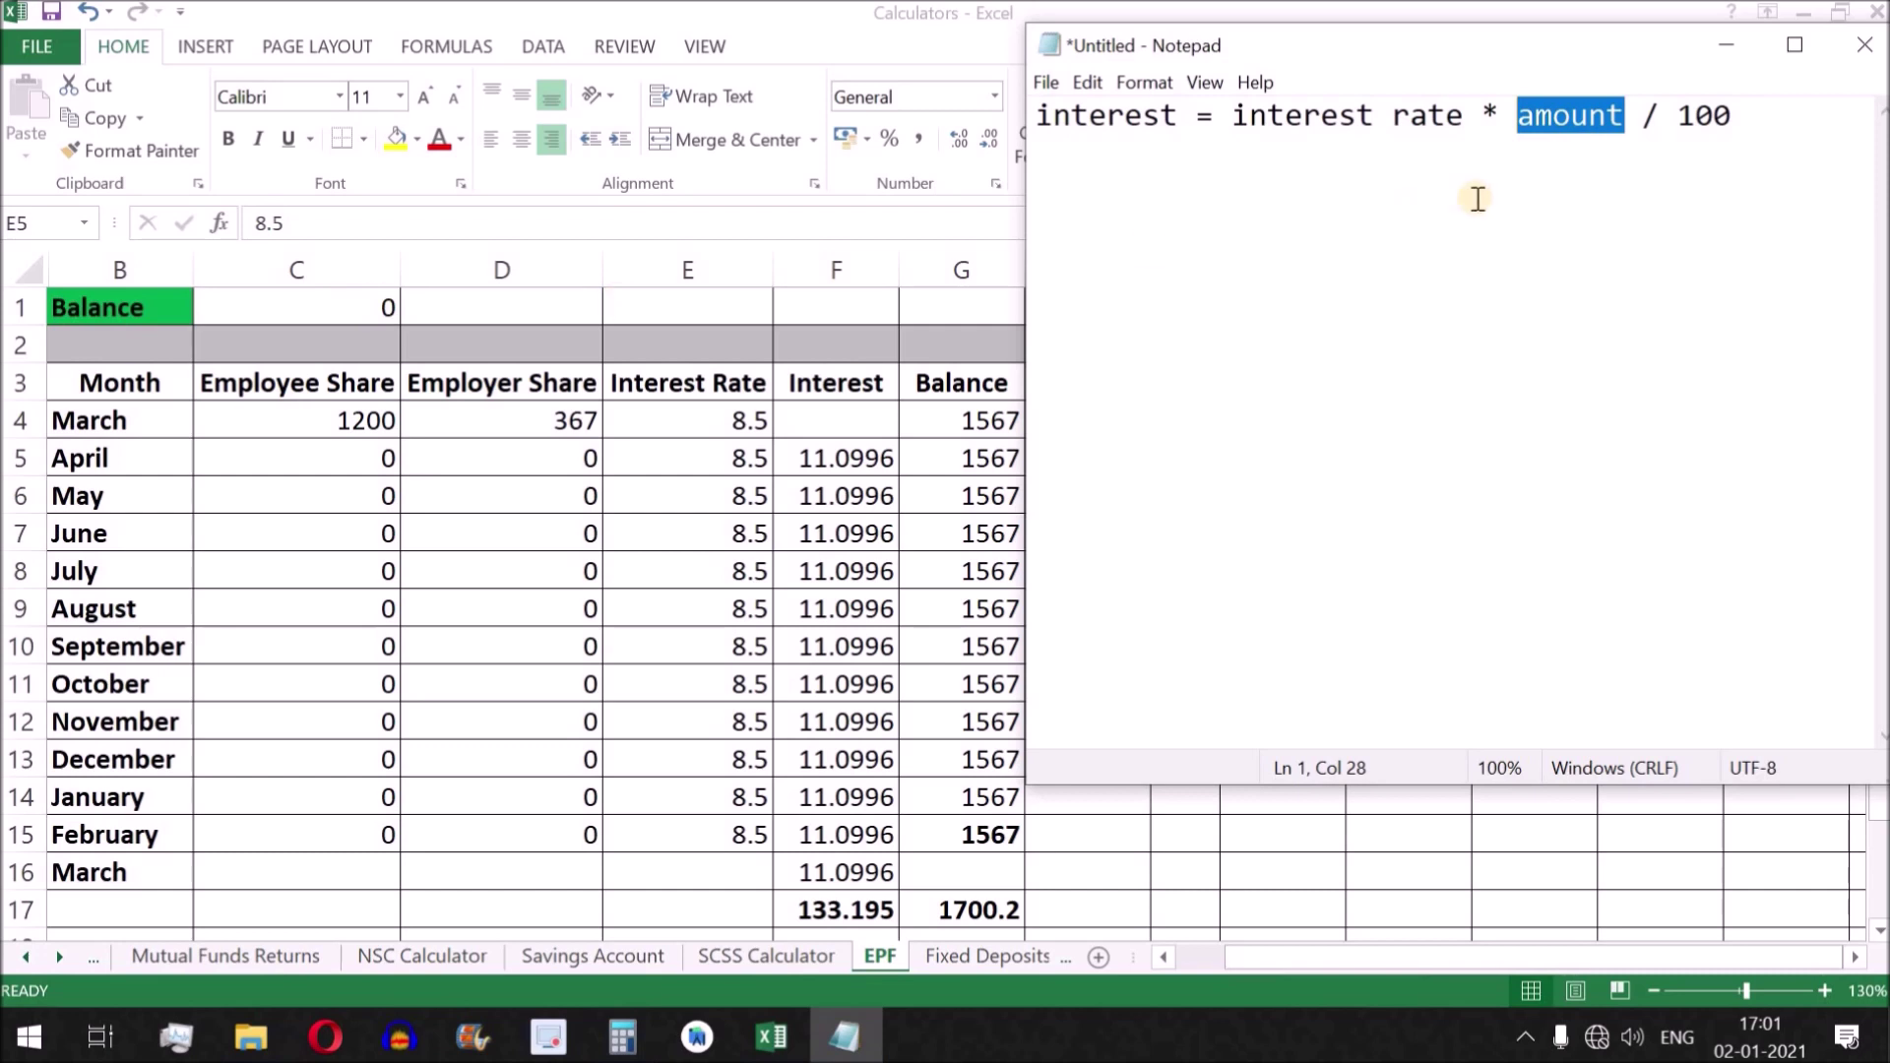
{"action": "left_click", "coordinate": [1733, 117]}
{"action": "left_click_drag", "start_coordinate": [1733, 117], "coordinate": [1678, 117]}
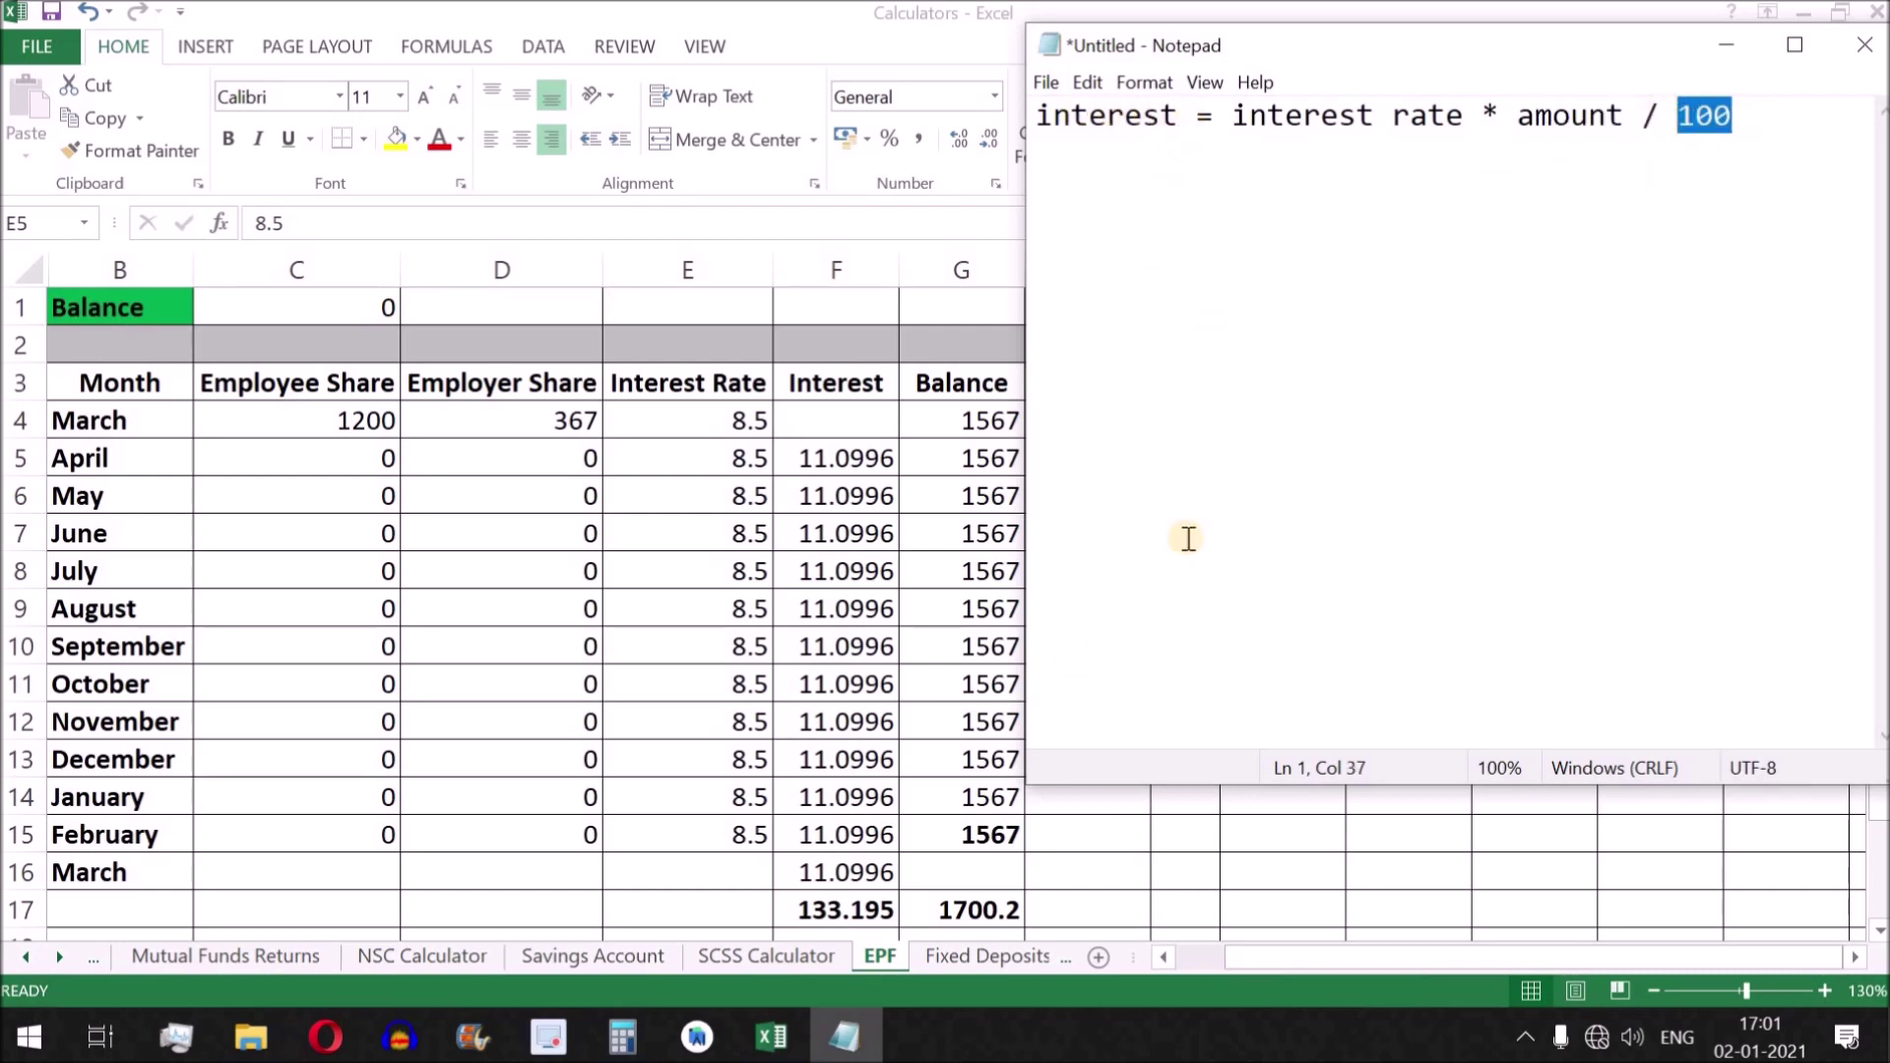
Switch to Calculator and compute the monthly interest rate by dividing 8.5 by 12
{"action": "left_click", "coordinate": [623, 1037]}
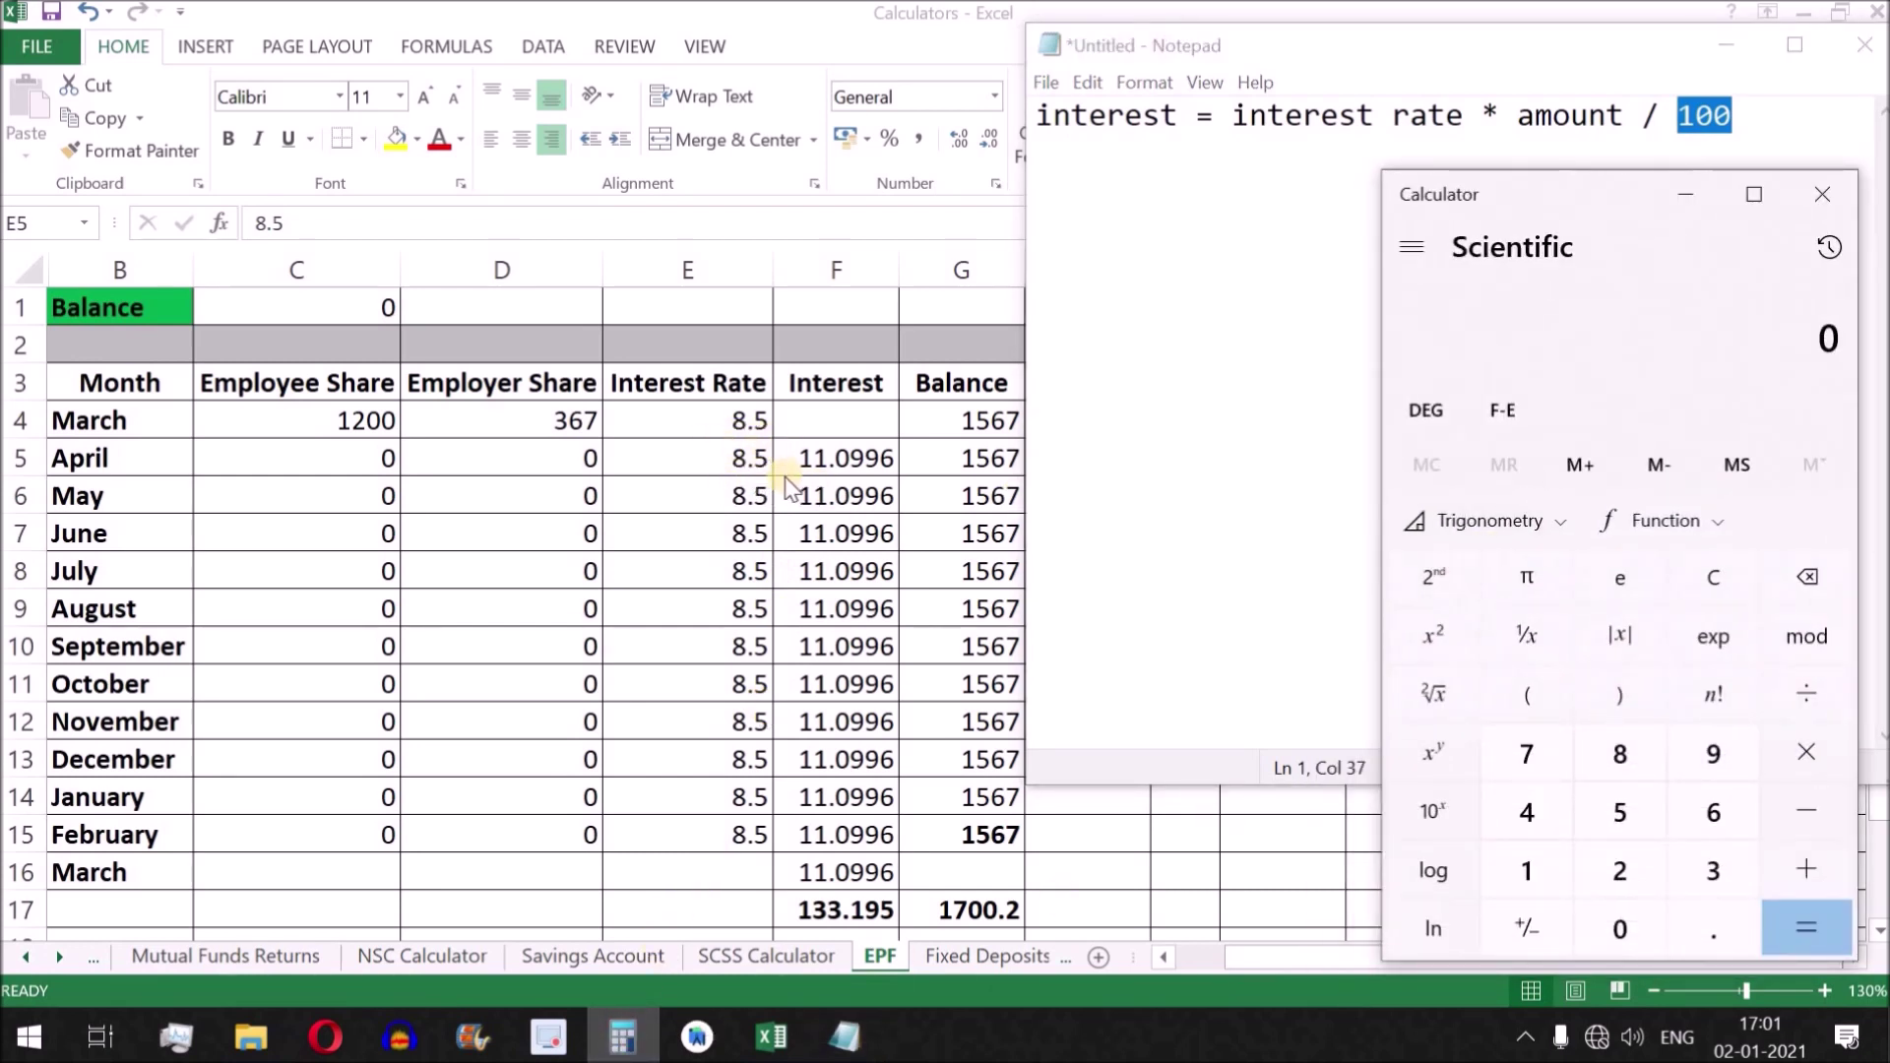
{"action": "left_click", "coordinate": [1620, 754]}
{"action": "left_click", "coordinate": [1713, 926]}
{"action": "left_click", "coordinate": [1619, 808]}
{"action": "left_click", "coordinate": [1804, 701]}
{"action": "left_click", "coordinate": [1536, 870]}
{"action": "left_click", "coordinate": [1615, 867]}
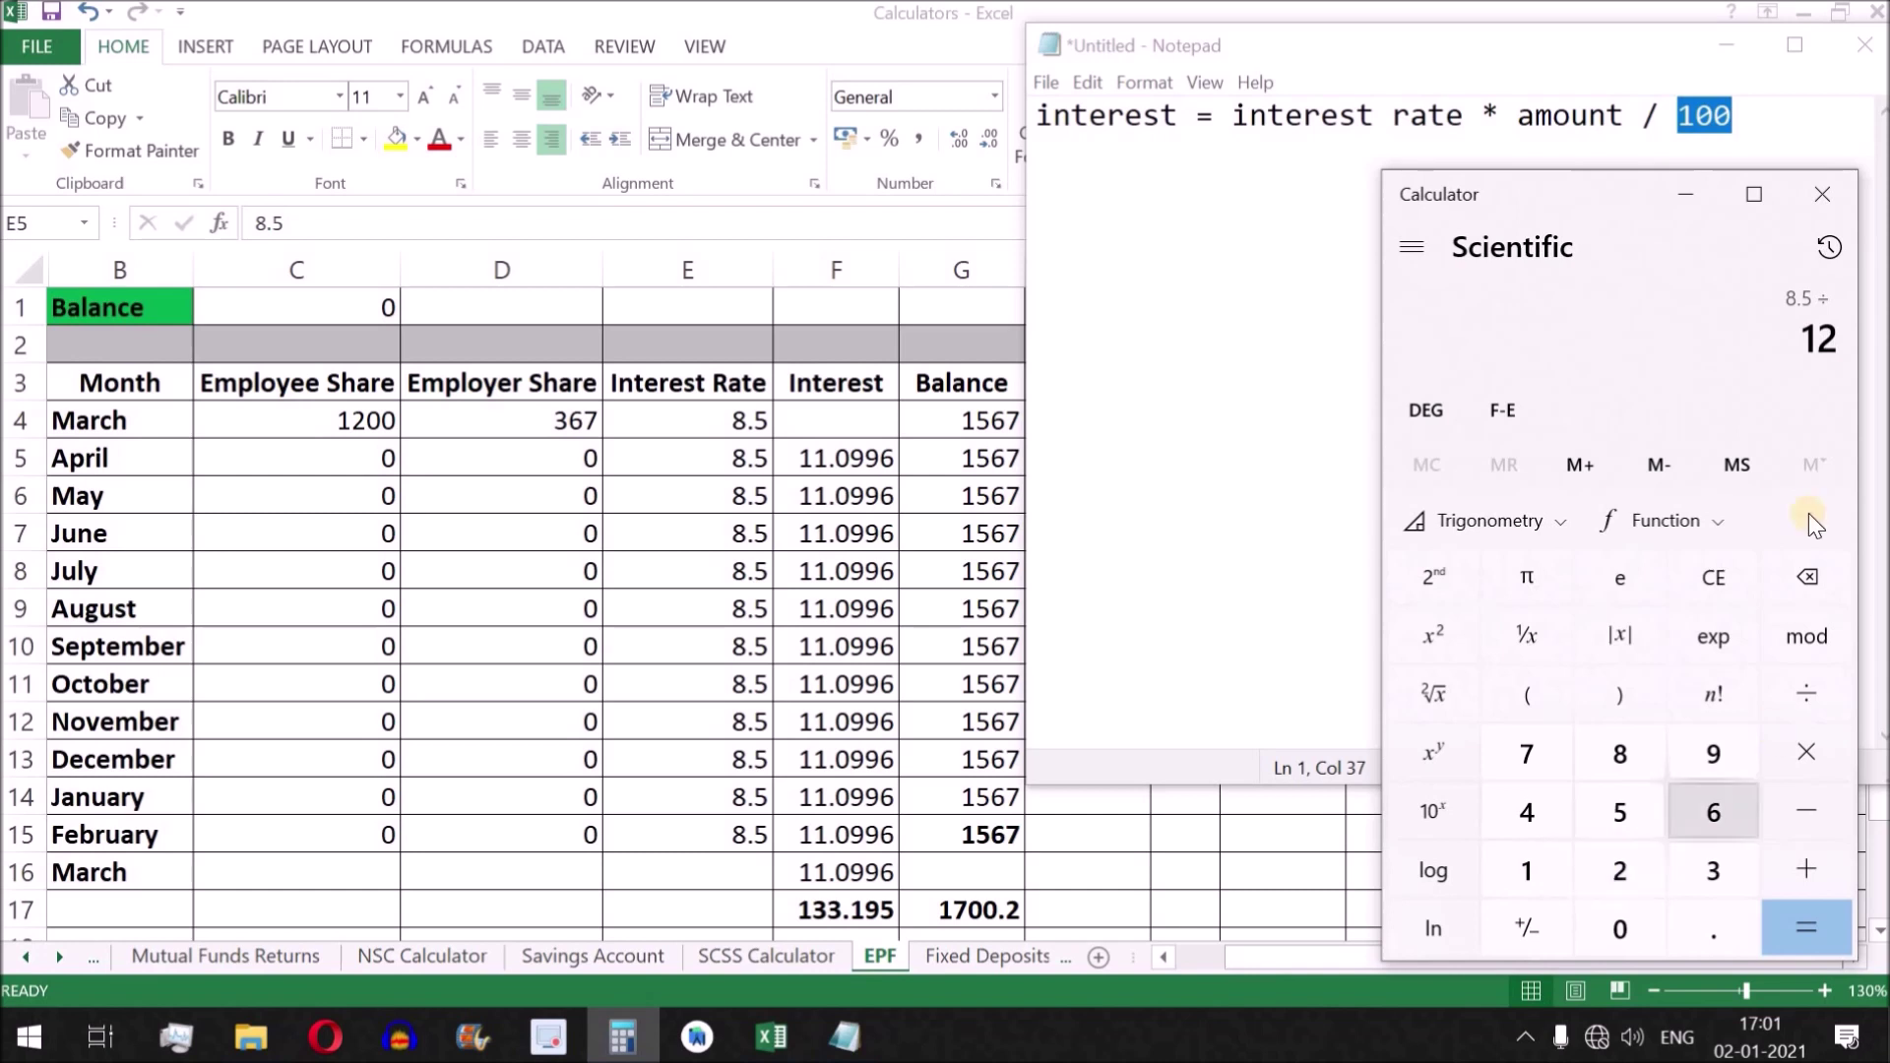
{"action": "left_click", "coordinate": [1810, 920]}
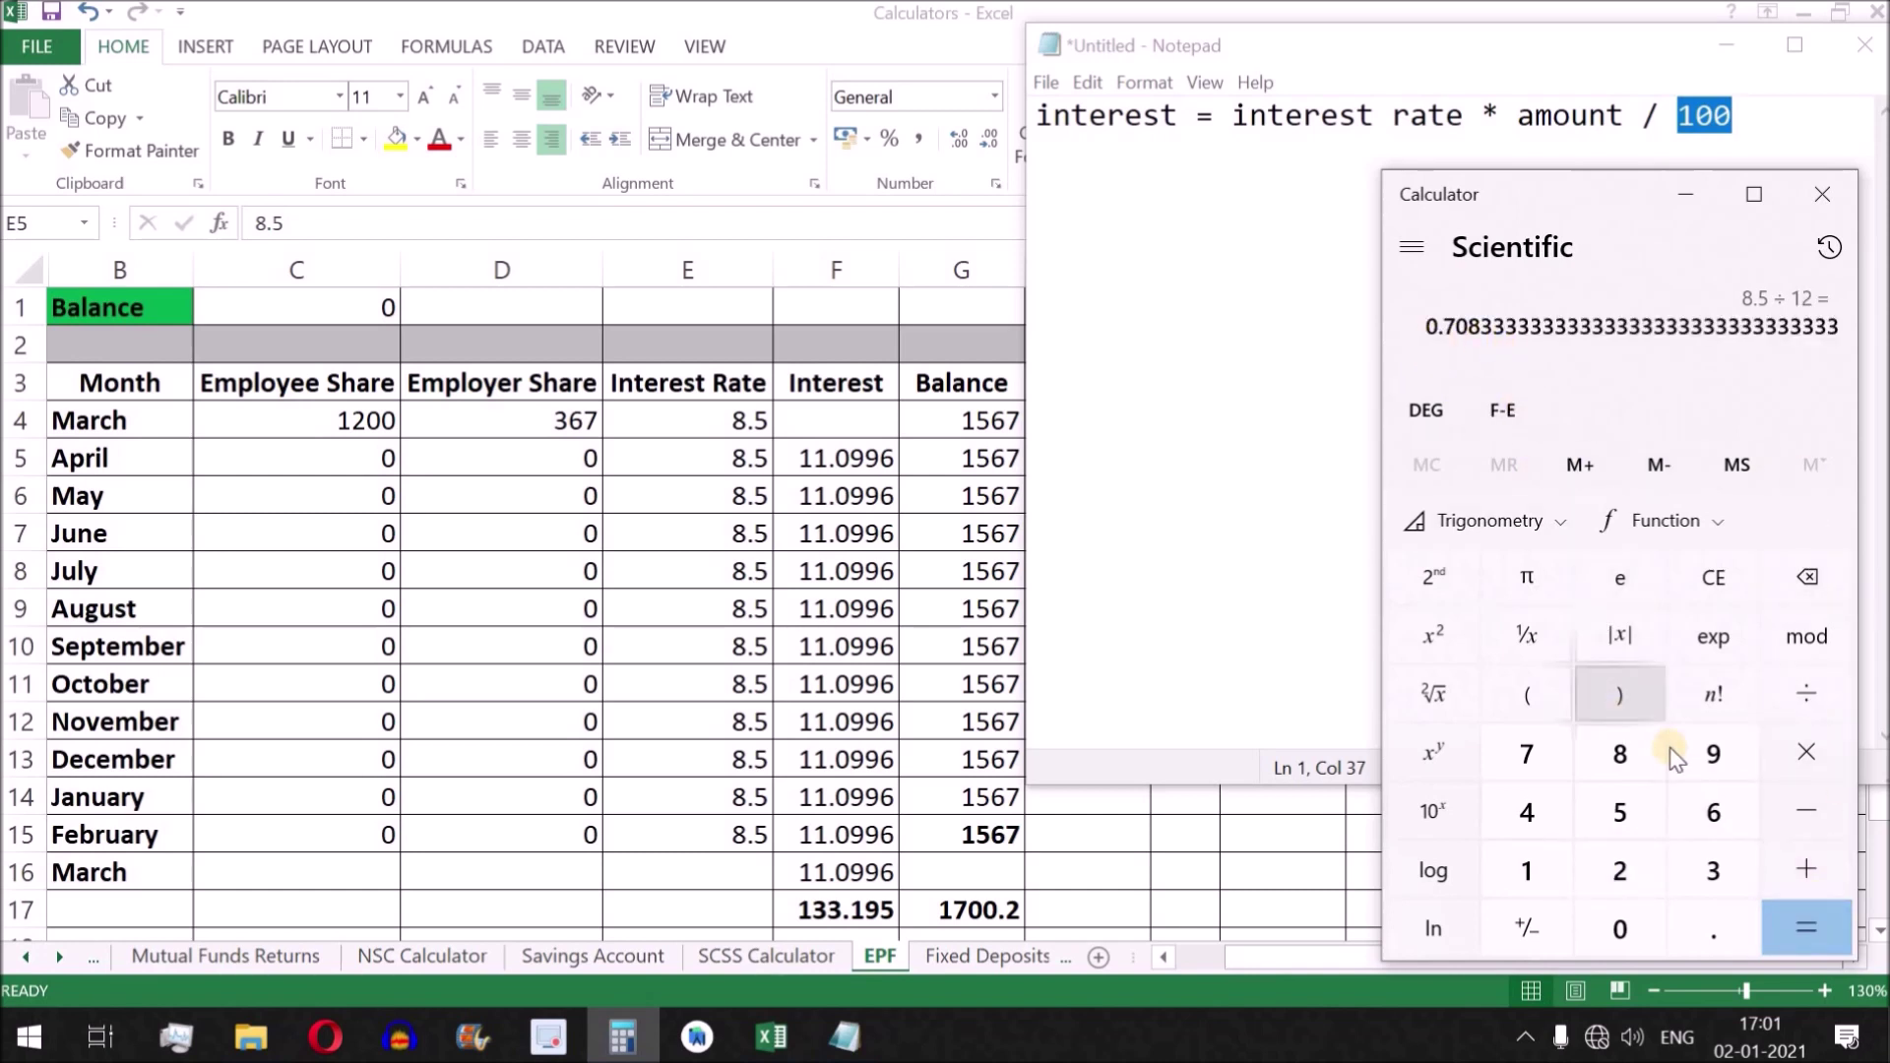
Multiply the monthly rate by the 1567 balance, divide by 100, and return to Excel to compare with April's interest
{"action": "left_click", "coordinate": [1805, 751]}
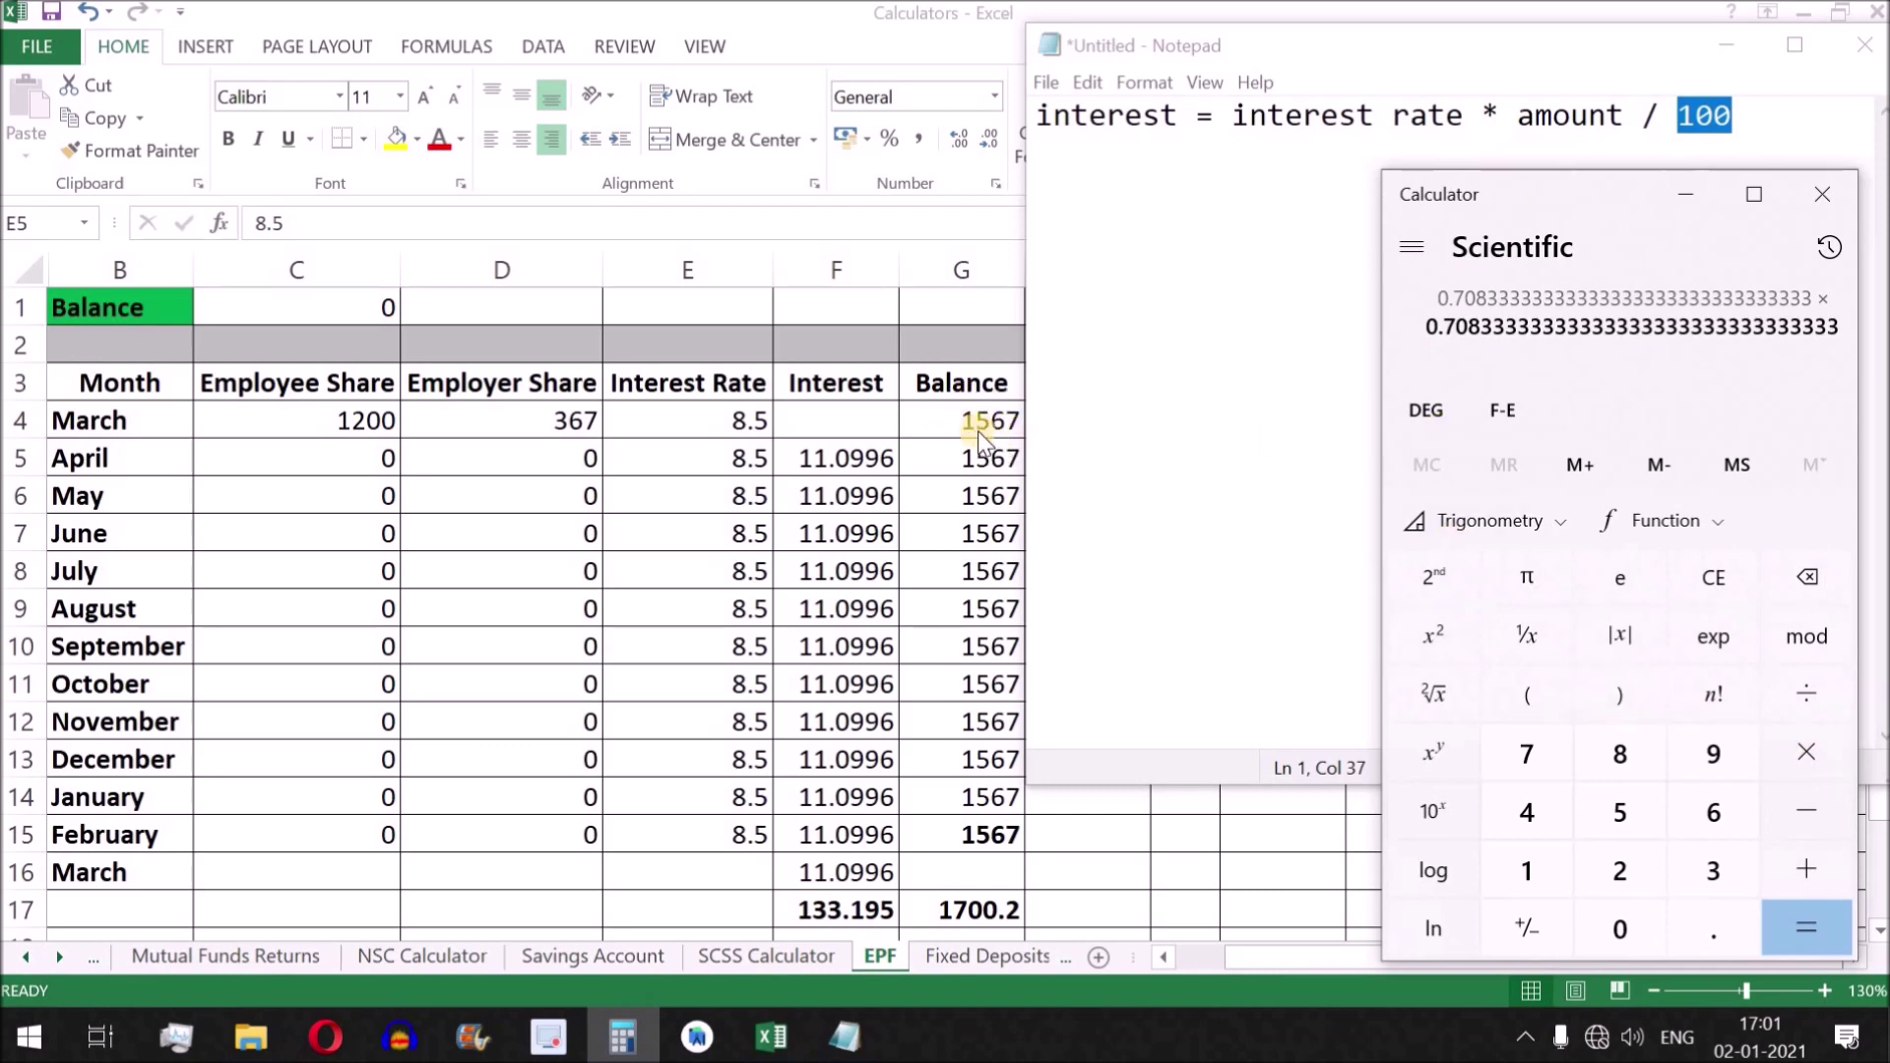
{"action": "left_click", "coordinate": [1532, 867]}
{"action": "left_click", "coordinate": [1615, 814]}
{"action": "left_click", "coordinate": [1708, 813]}
{"action": "left_click", "coordinate": [1536, 740]}
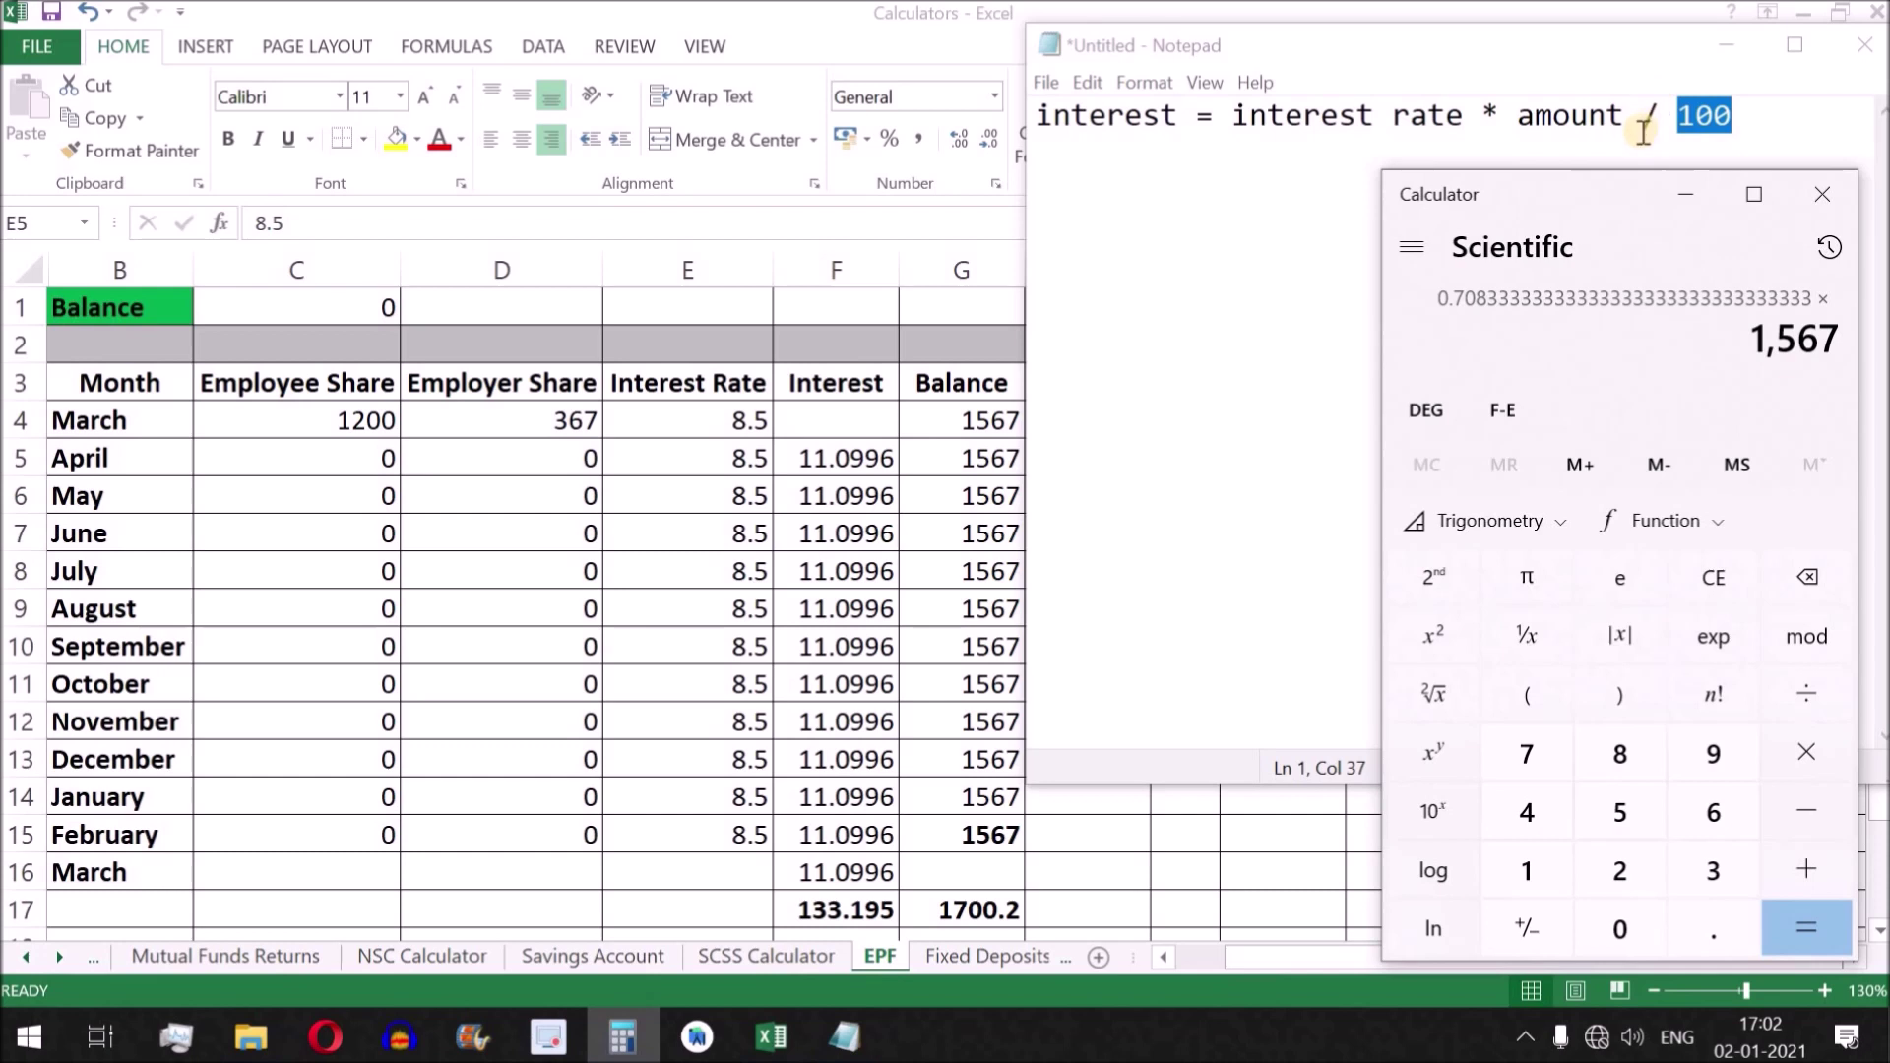
{"action": "left_click", "coordinate": [1801, 699]}
{"action": "left_click", "coordinate": [1526, 882]}
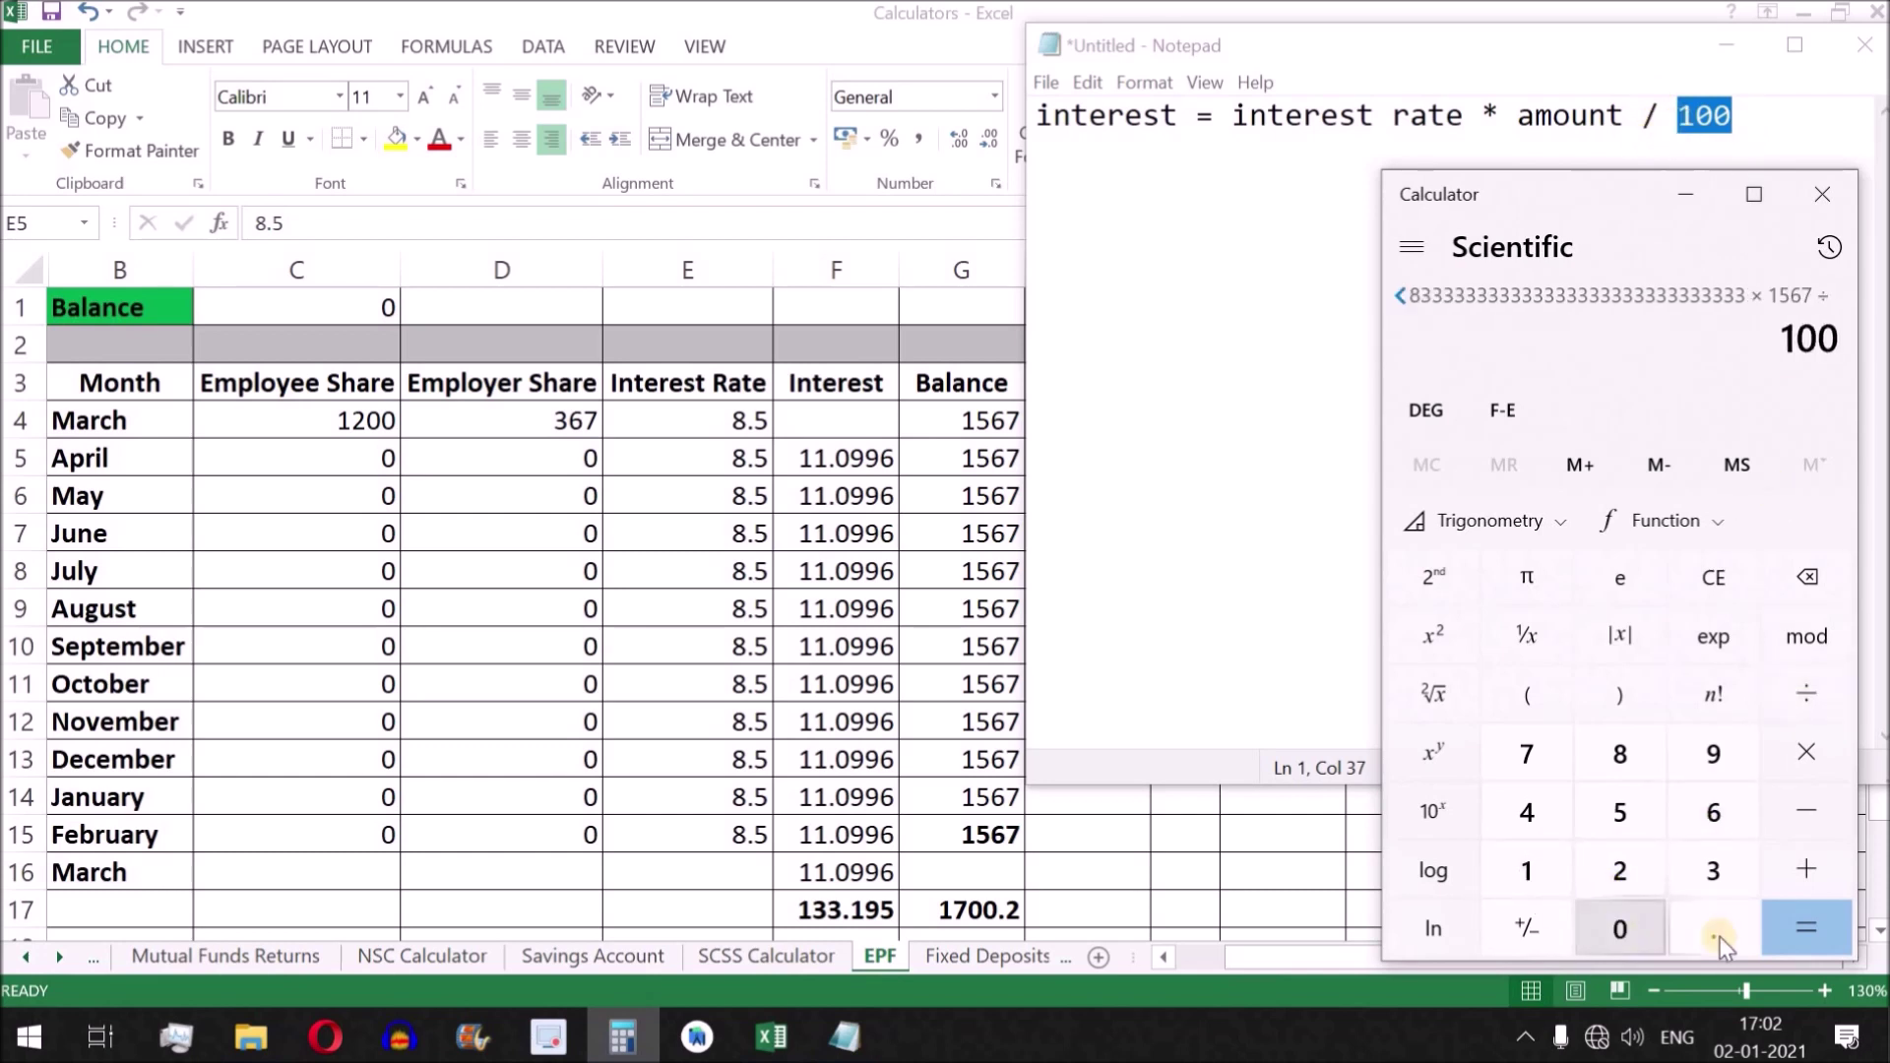
{"action": "left_click", "coordinate": [1807, 929]}
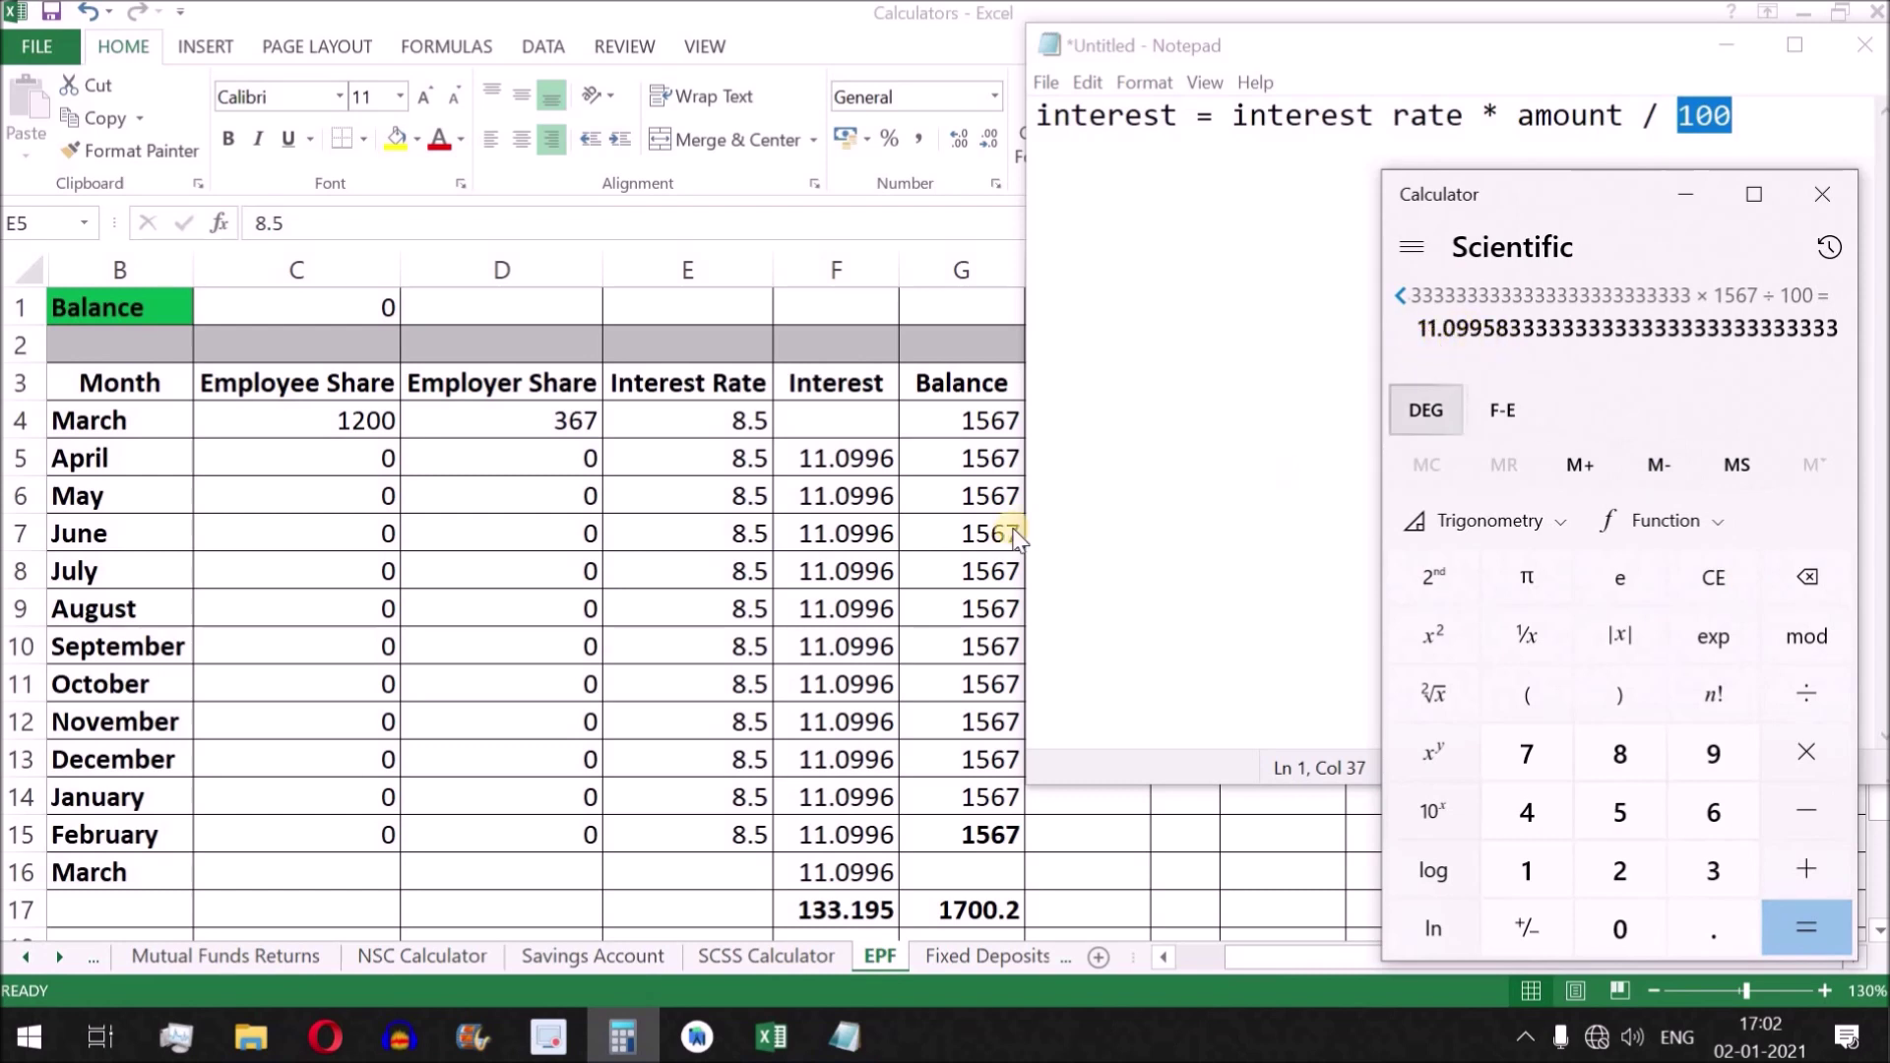
{"action": "left_click", "coordinate": [856, 470]}
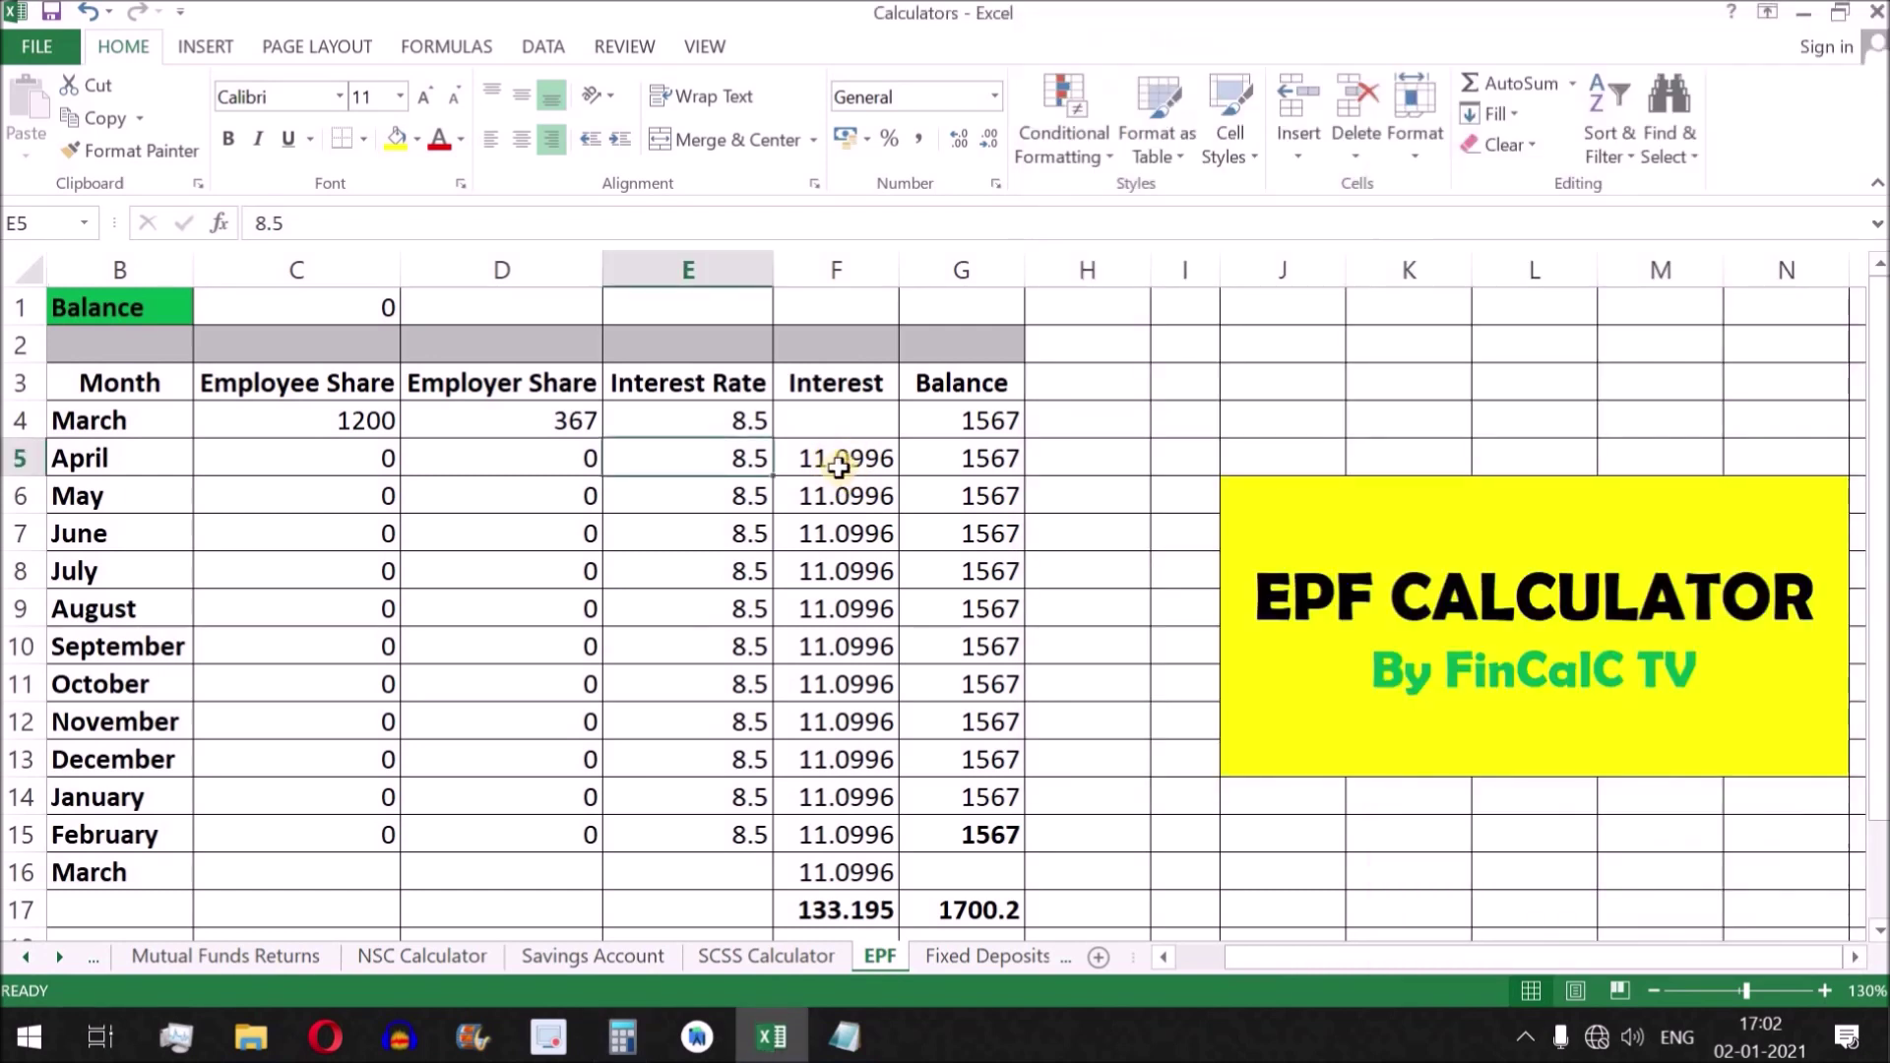
Examine how April's interest in F5 uses March's rate and balance, and how May's interest in F6 depends on April's row
{"action": "left_click", "coordinate": [854, 472]}
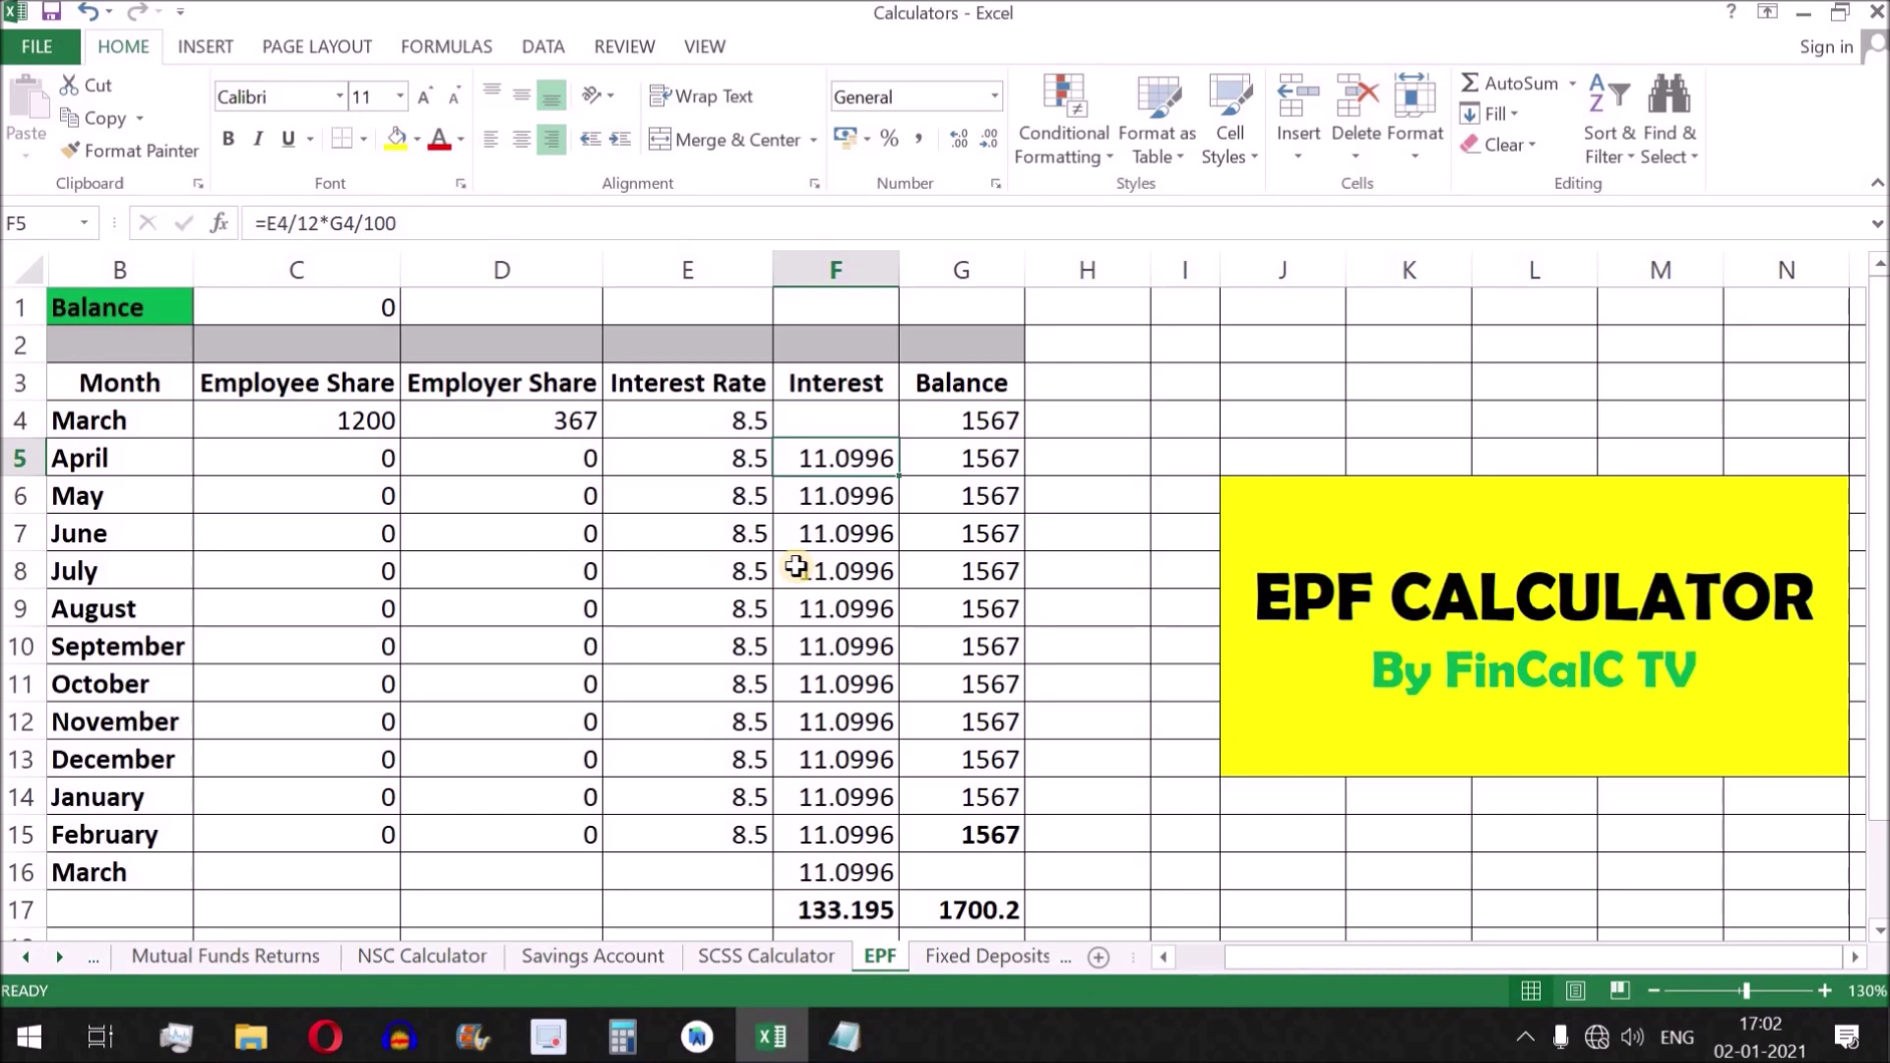
{"action": "left_click", "coordinate": [107, 421]}
{"action": "left_click_drag", "start_coordinate": [106, 420], "coordinate": [604, 421]}
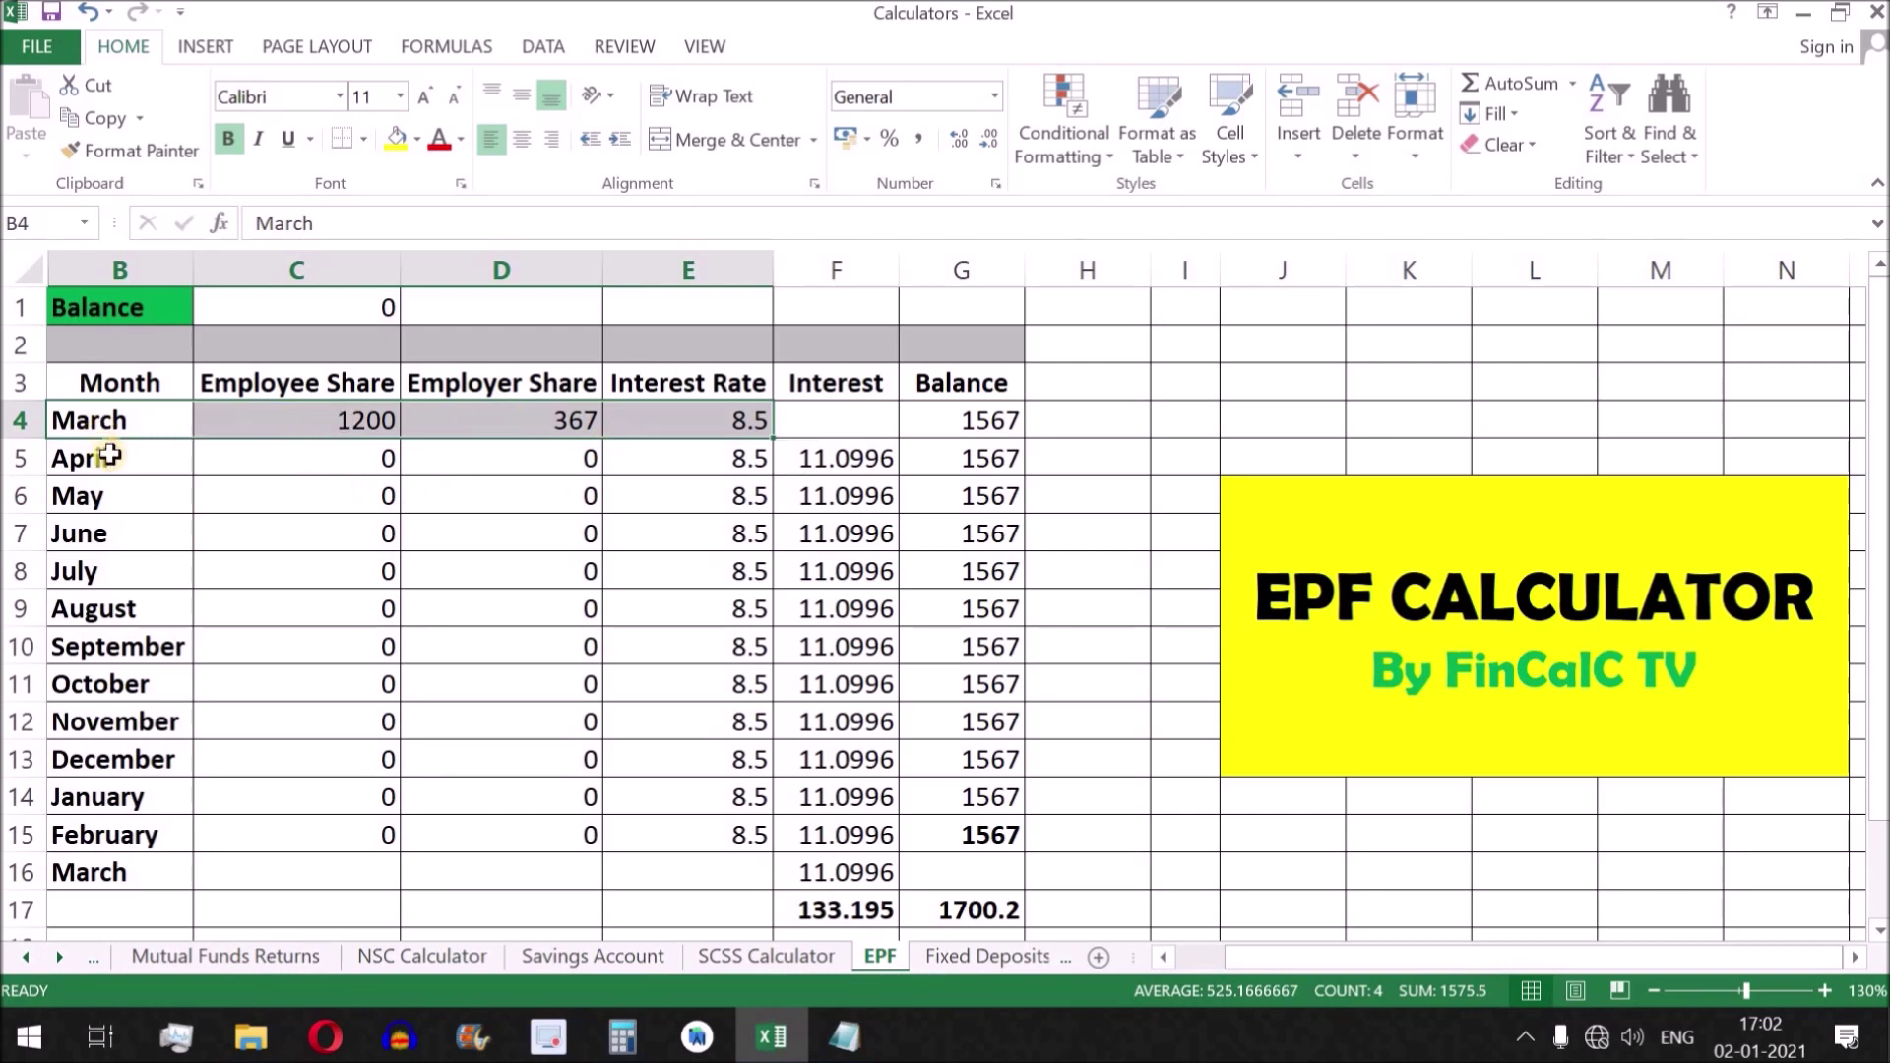
{"action": "left_click", "coordinate": [976, 420]}
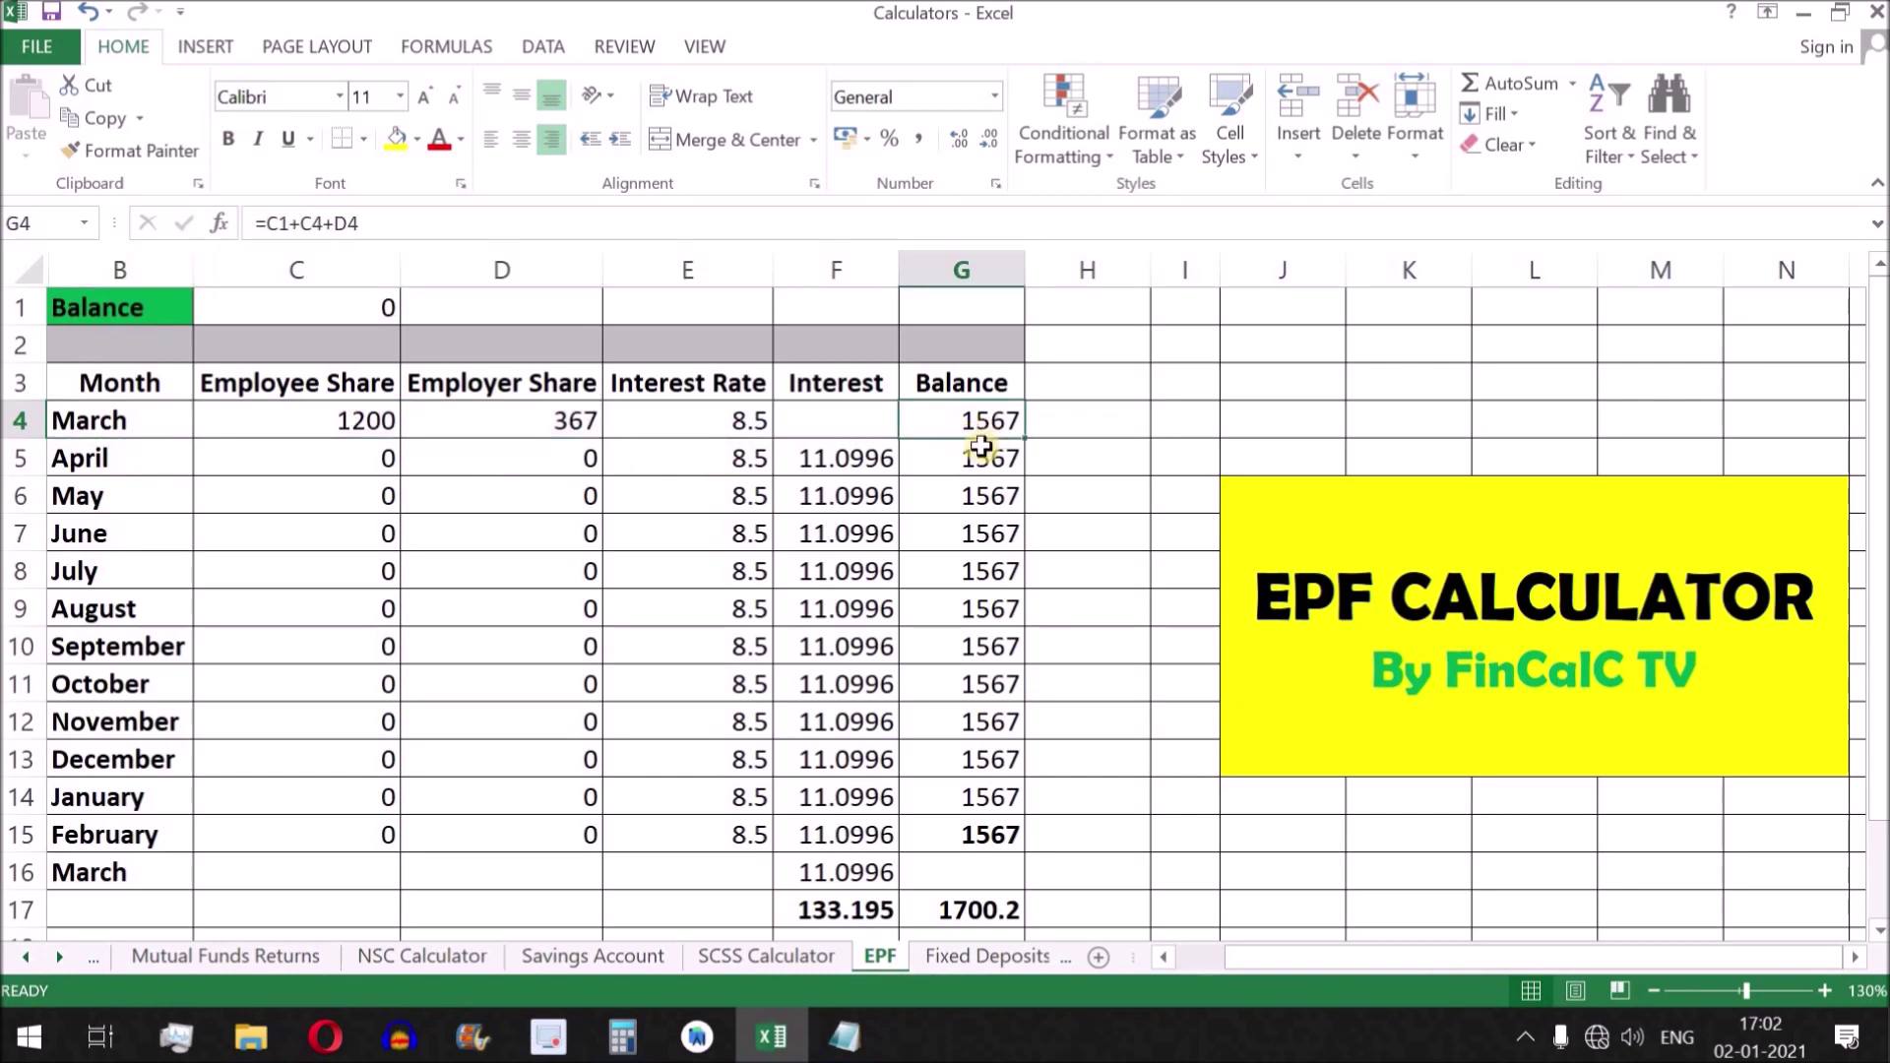
{"action": "left_click", "coordinate": [841, 468]}
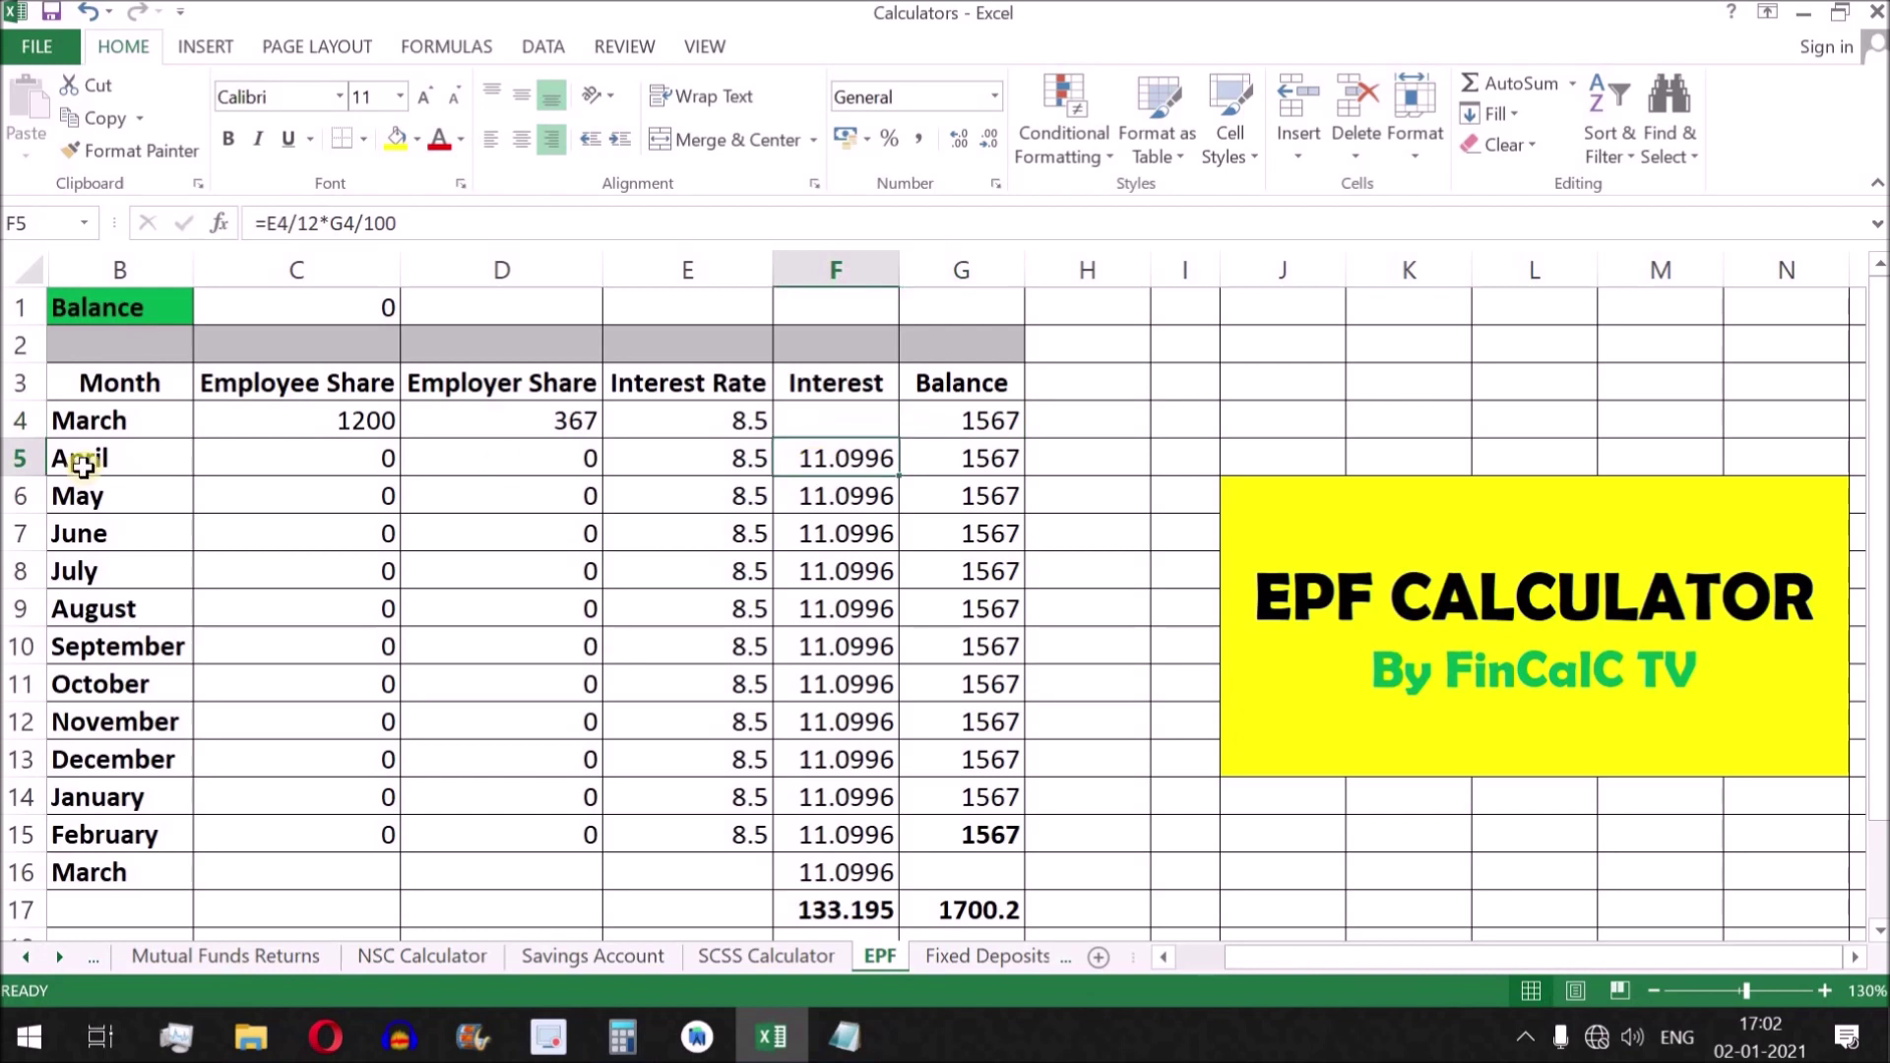
{"action": "left_click_drag", "start_coordinate": [91, 461], "coordinate": [823, 463]}
{"action": "left_click_drag", "start_coordinate": [91, 424], "coordinate": [696, 426]}
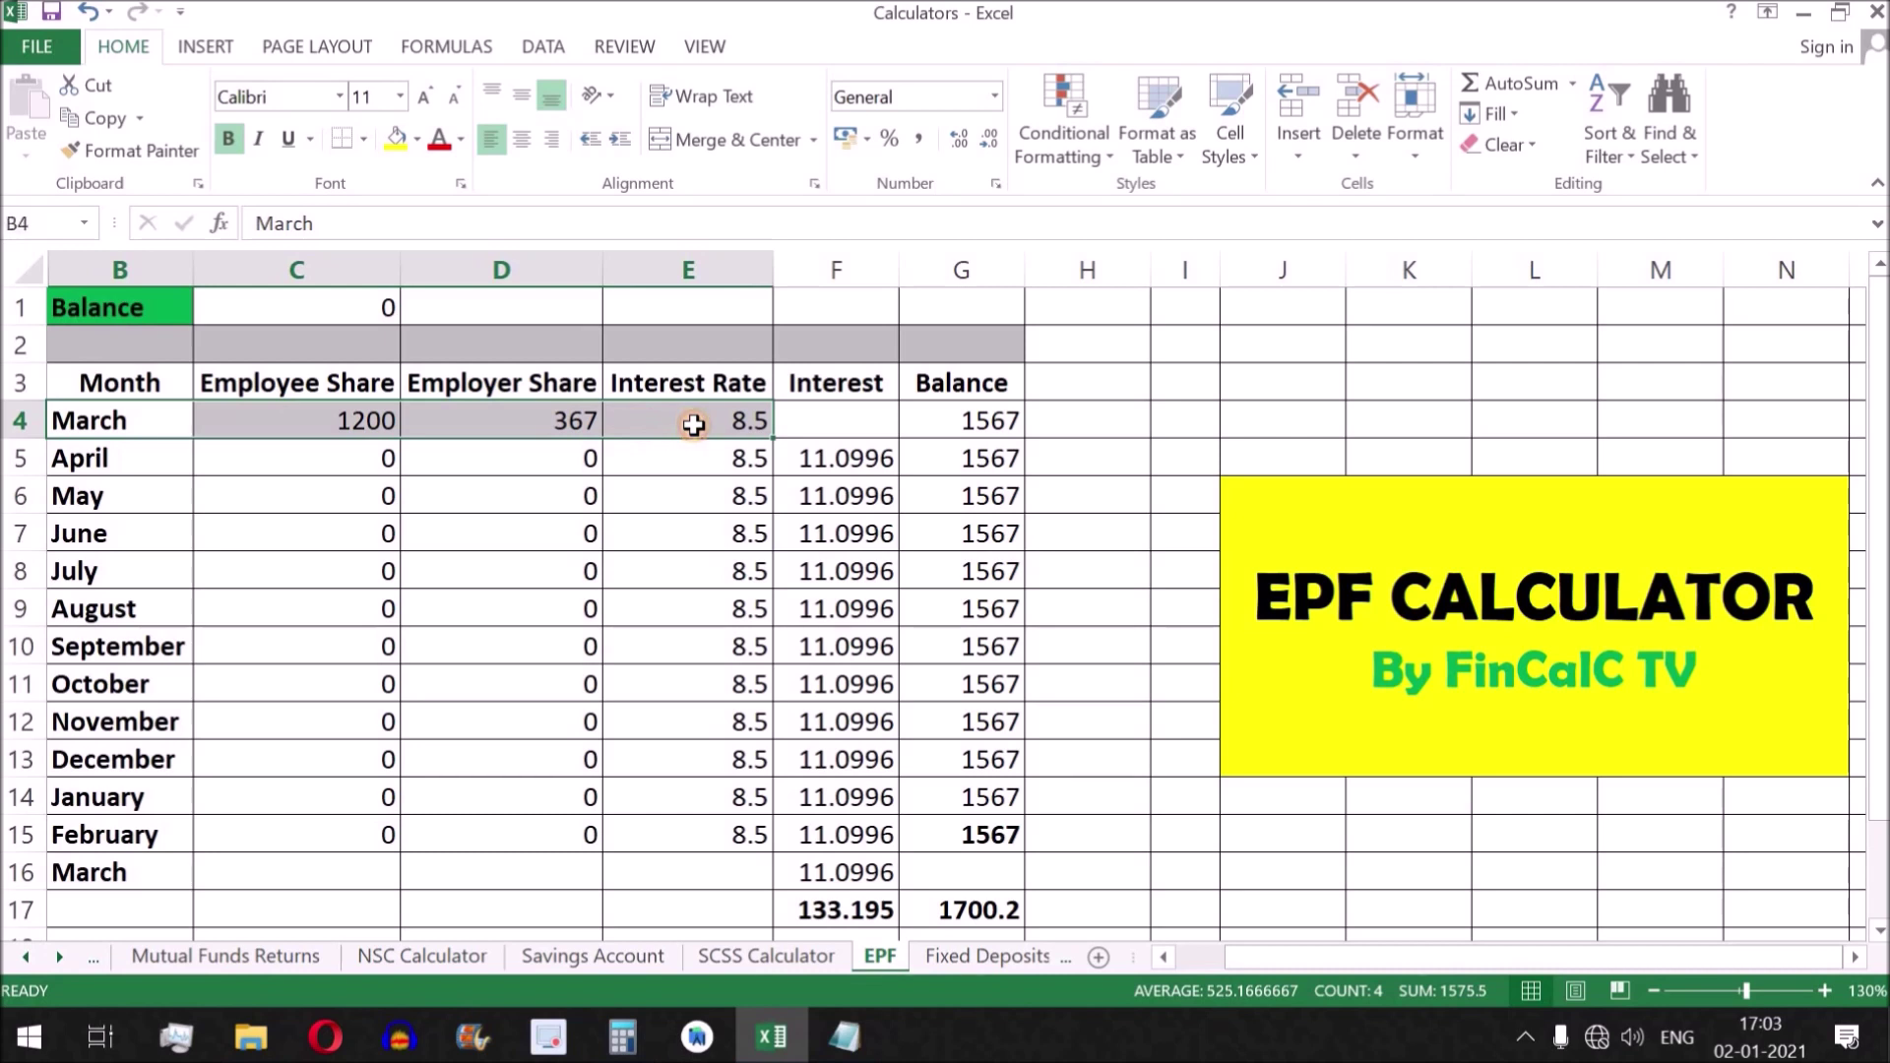
{"action": "left_click", "coordinate": [847, 463]}
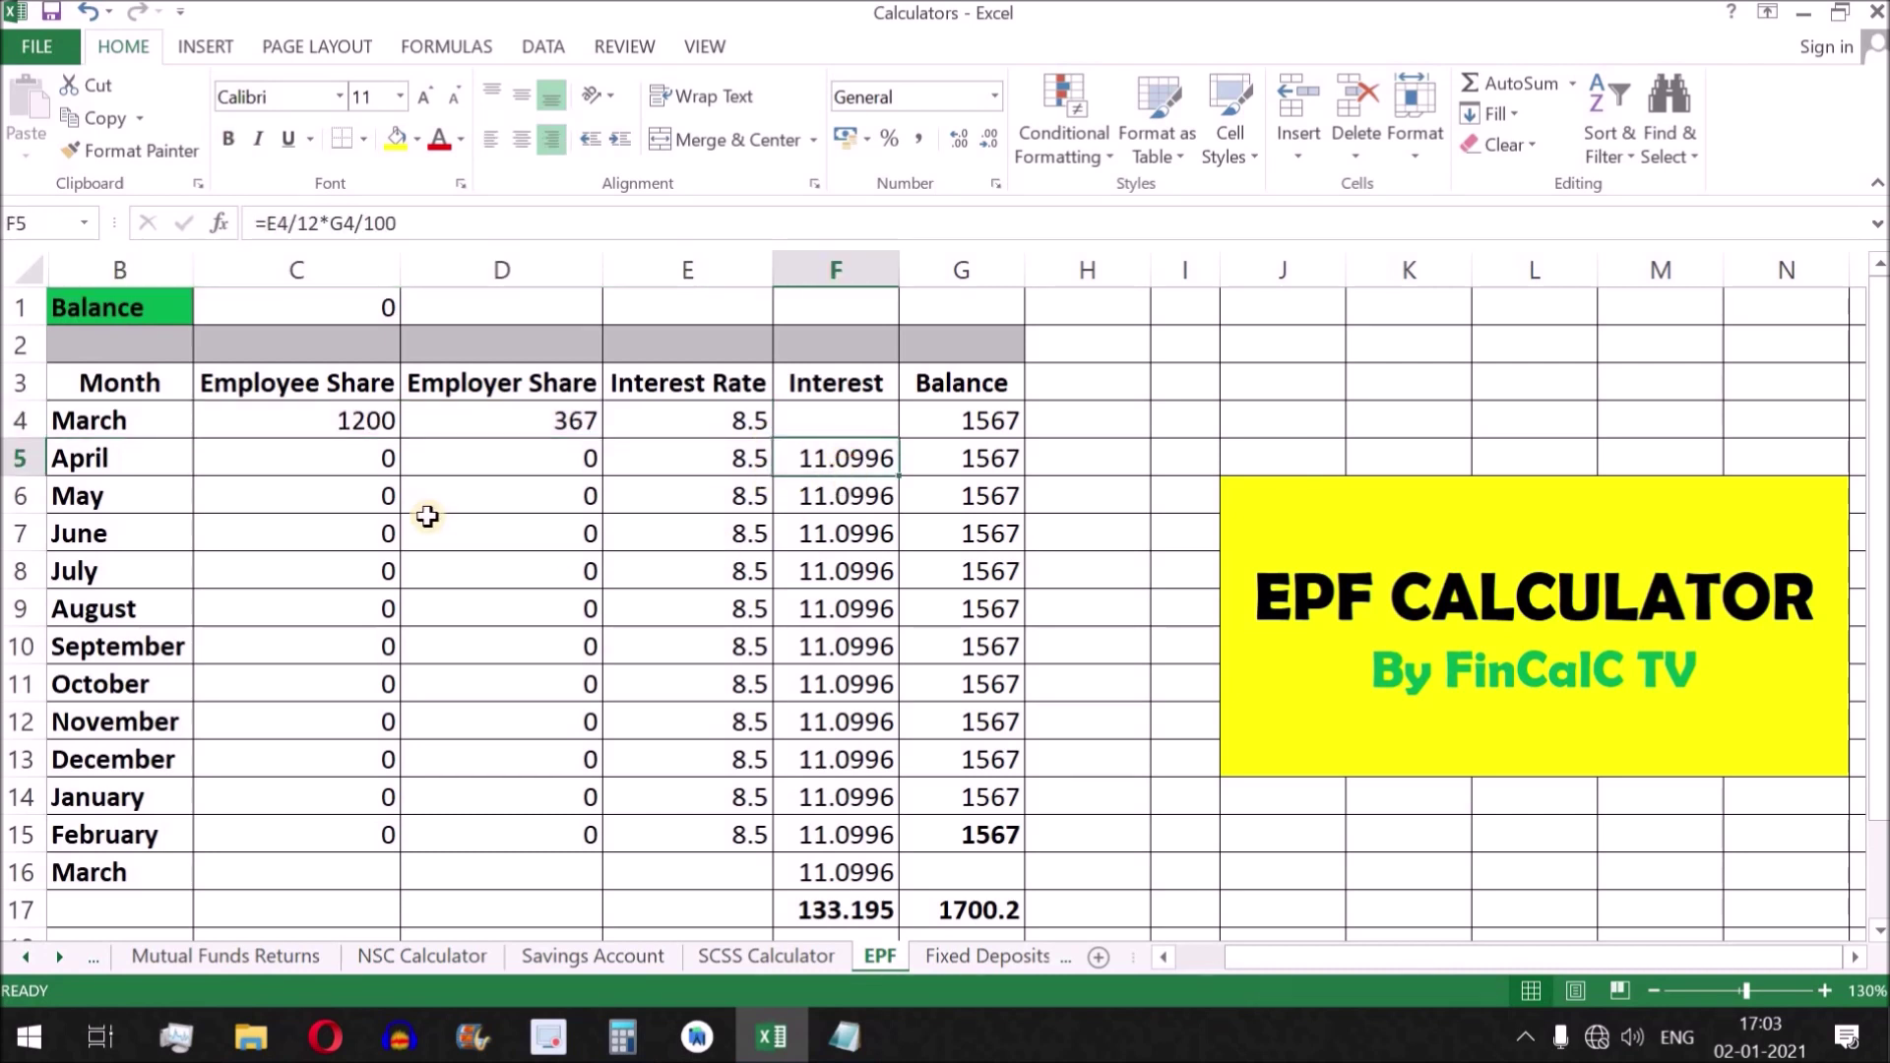
{"action": "left_click_drag", "start_coordinate": [297, 462], "coordinate": [590, 456]}
{"action": "left_click", "coordinate": [852, 495]}
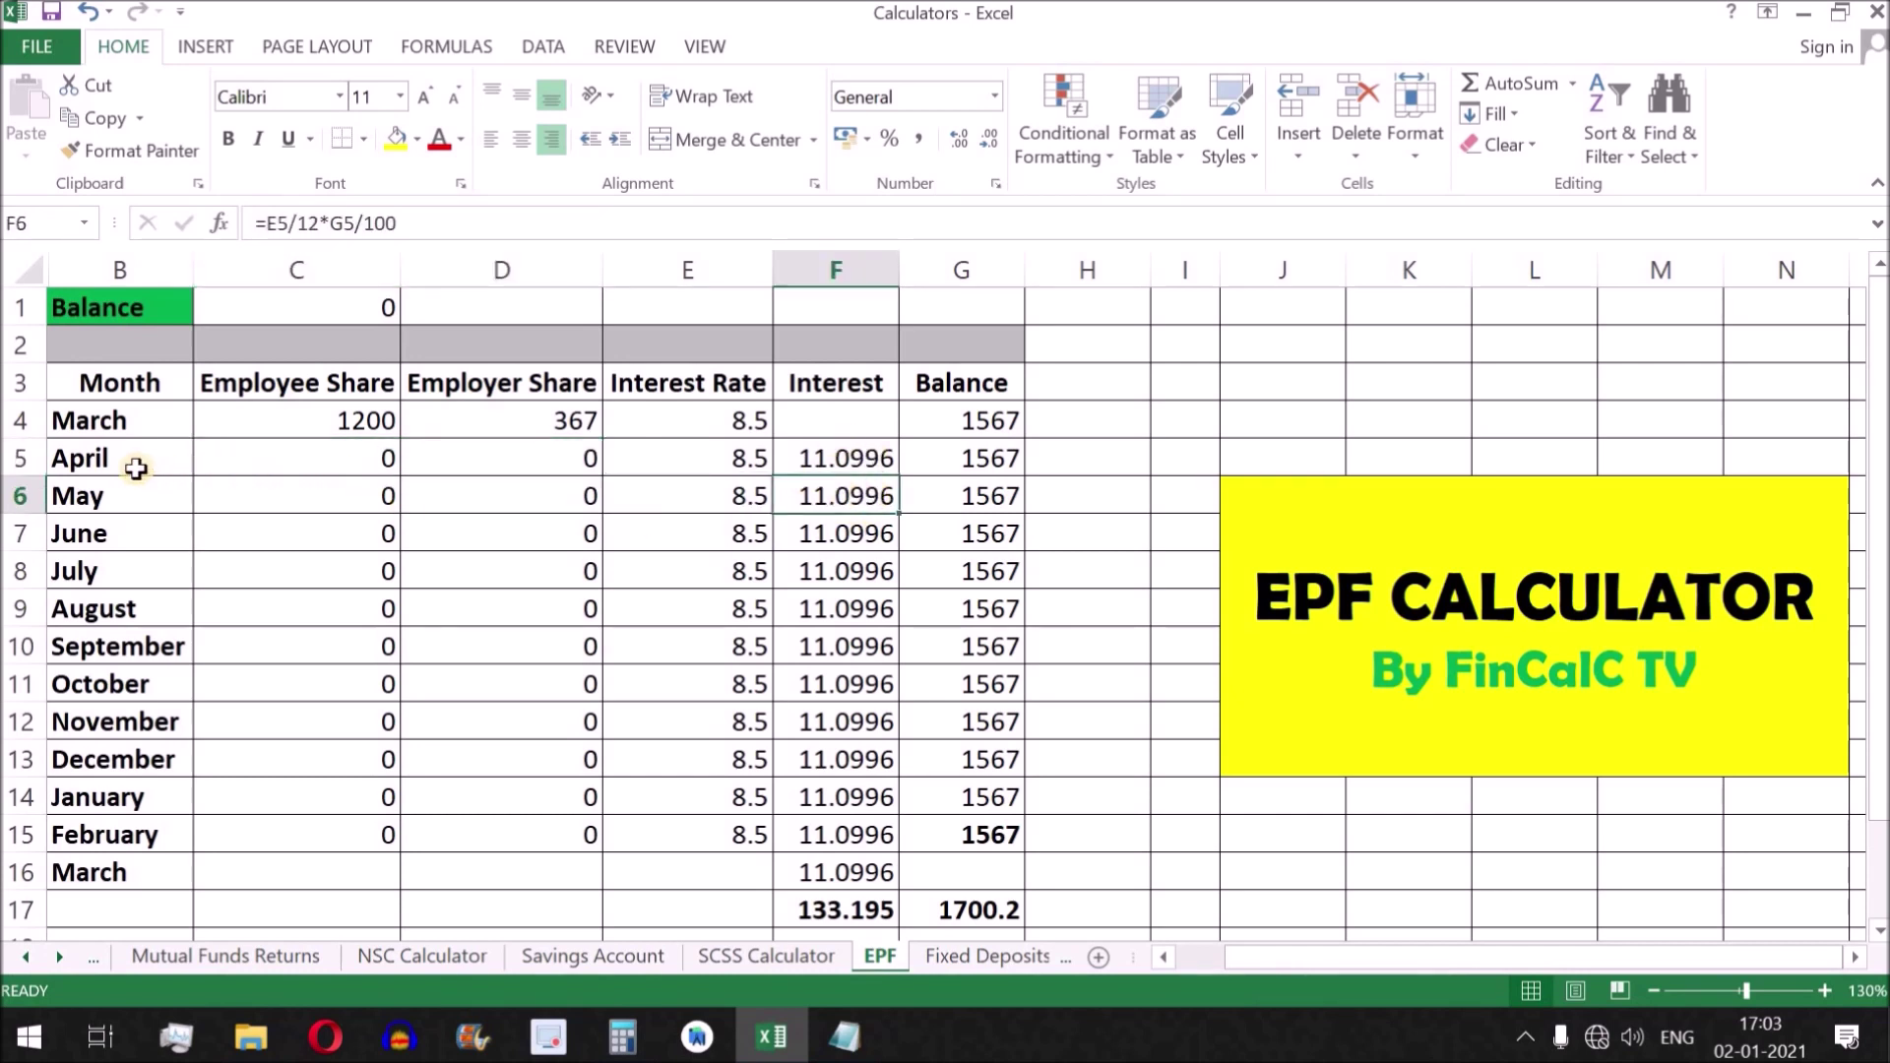
{"action": "left_click_drag", "start_coordinate": [136, 460], "coordinate": [536, 458]}
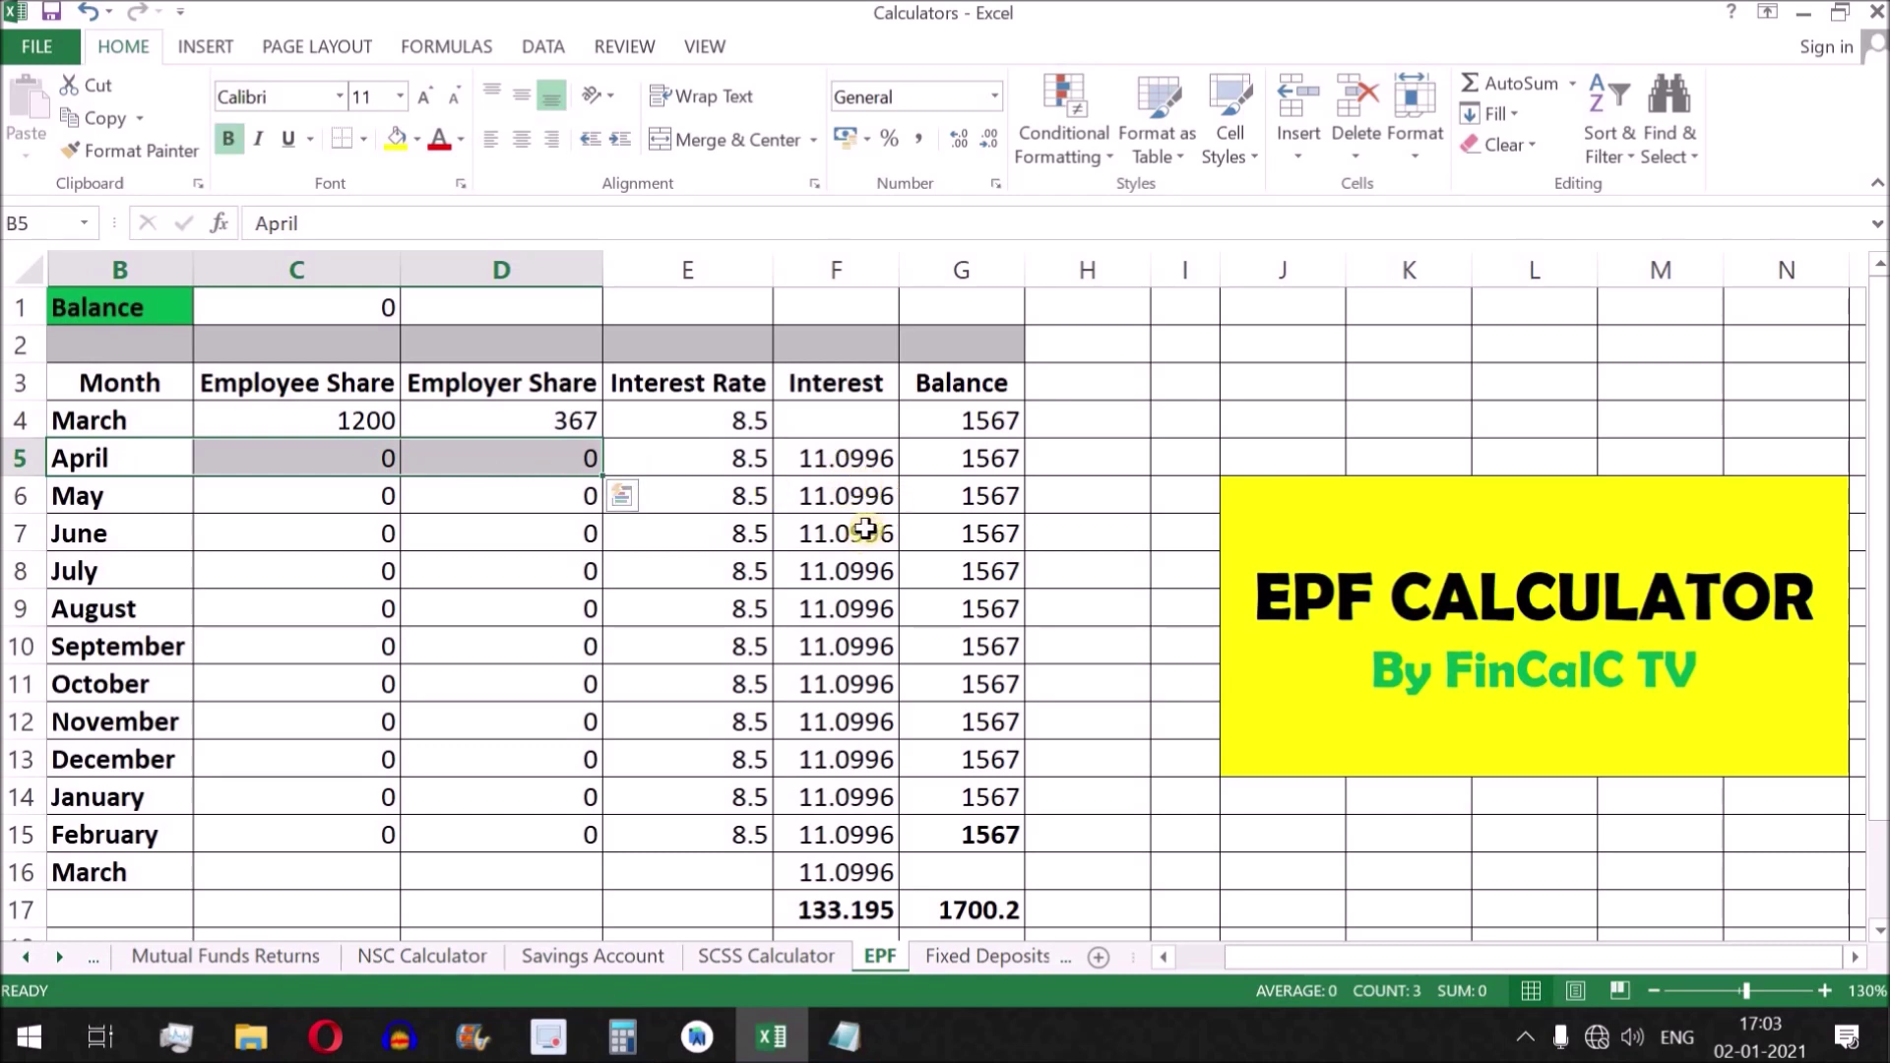
Fill March's 1200 employee share and 367 employer share down into April, and check the April and May interest cells
{"action": "left_click", "coordinate": [392, 436]}
{"action": "left_click_drag", "start_coordinate": [402, 439], "coordinate": [388, 469]}
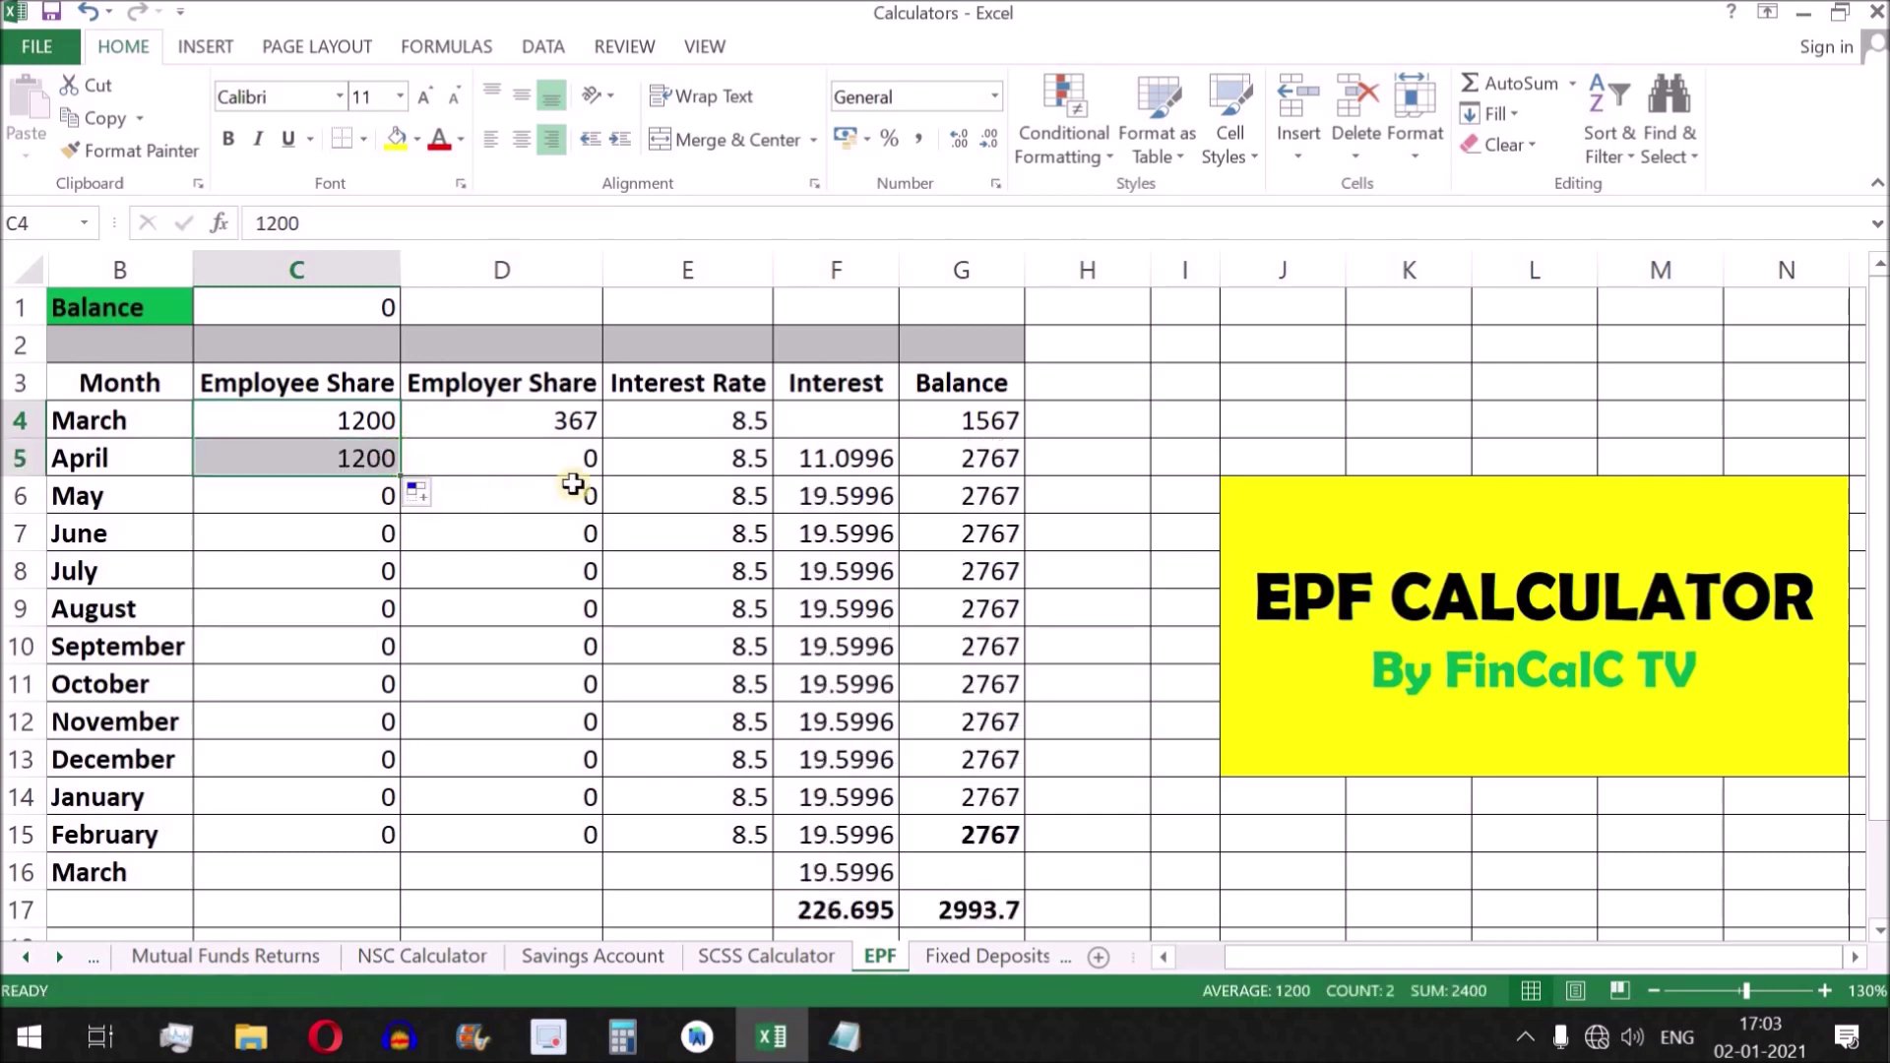
{"action": "left_click", "coordinate": [581, 428]}
{"action": "left_click_drag", "start_coordinate": [603, 439], "coordinate": [603, 493]}
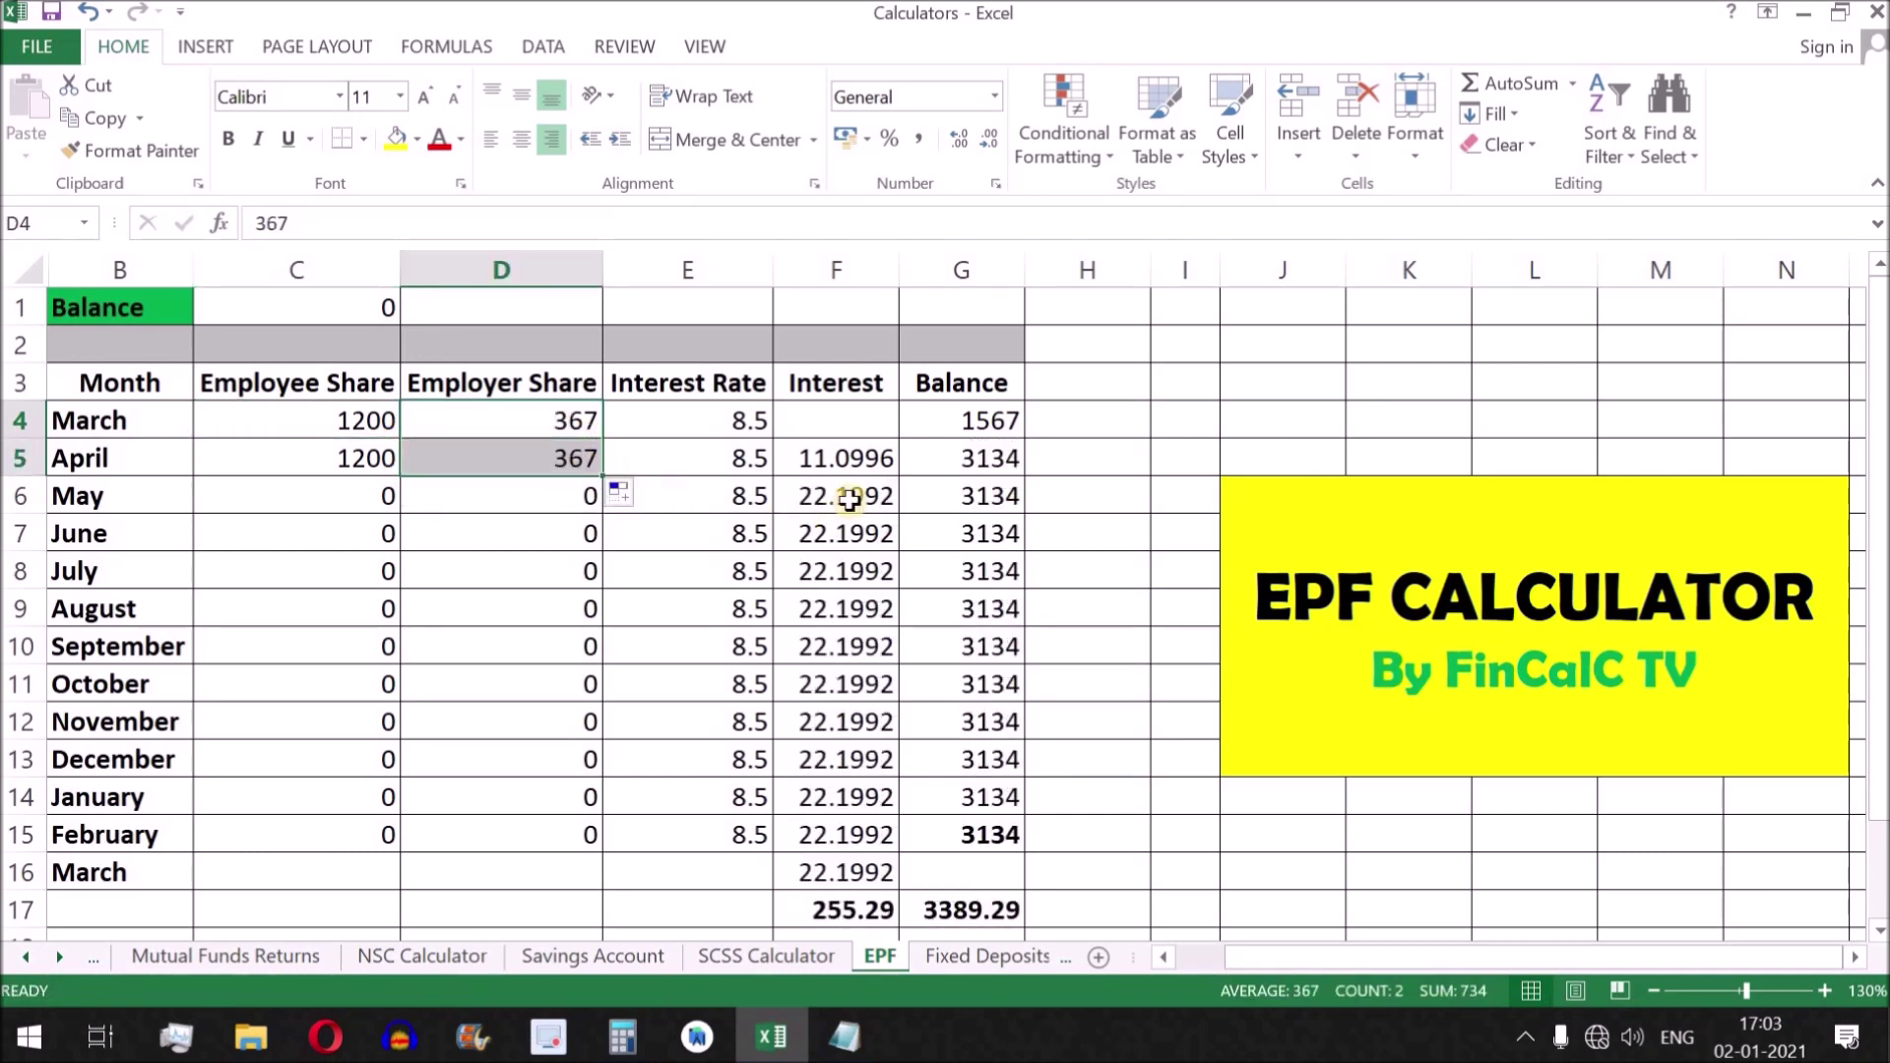
{"action": "left_click", "coordinate": [853, 465]}
{"action": "left_click", "coordinate": [832, 512]}
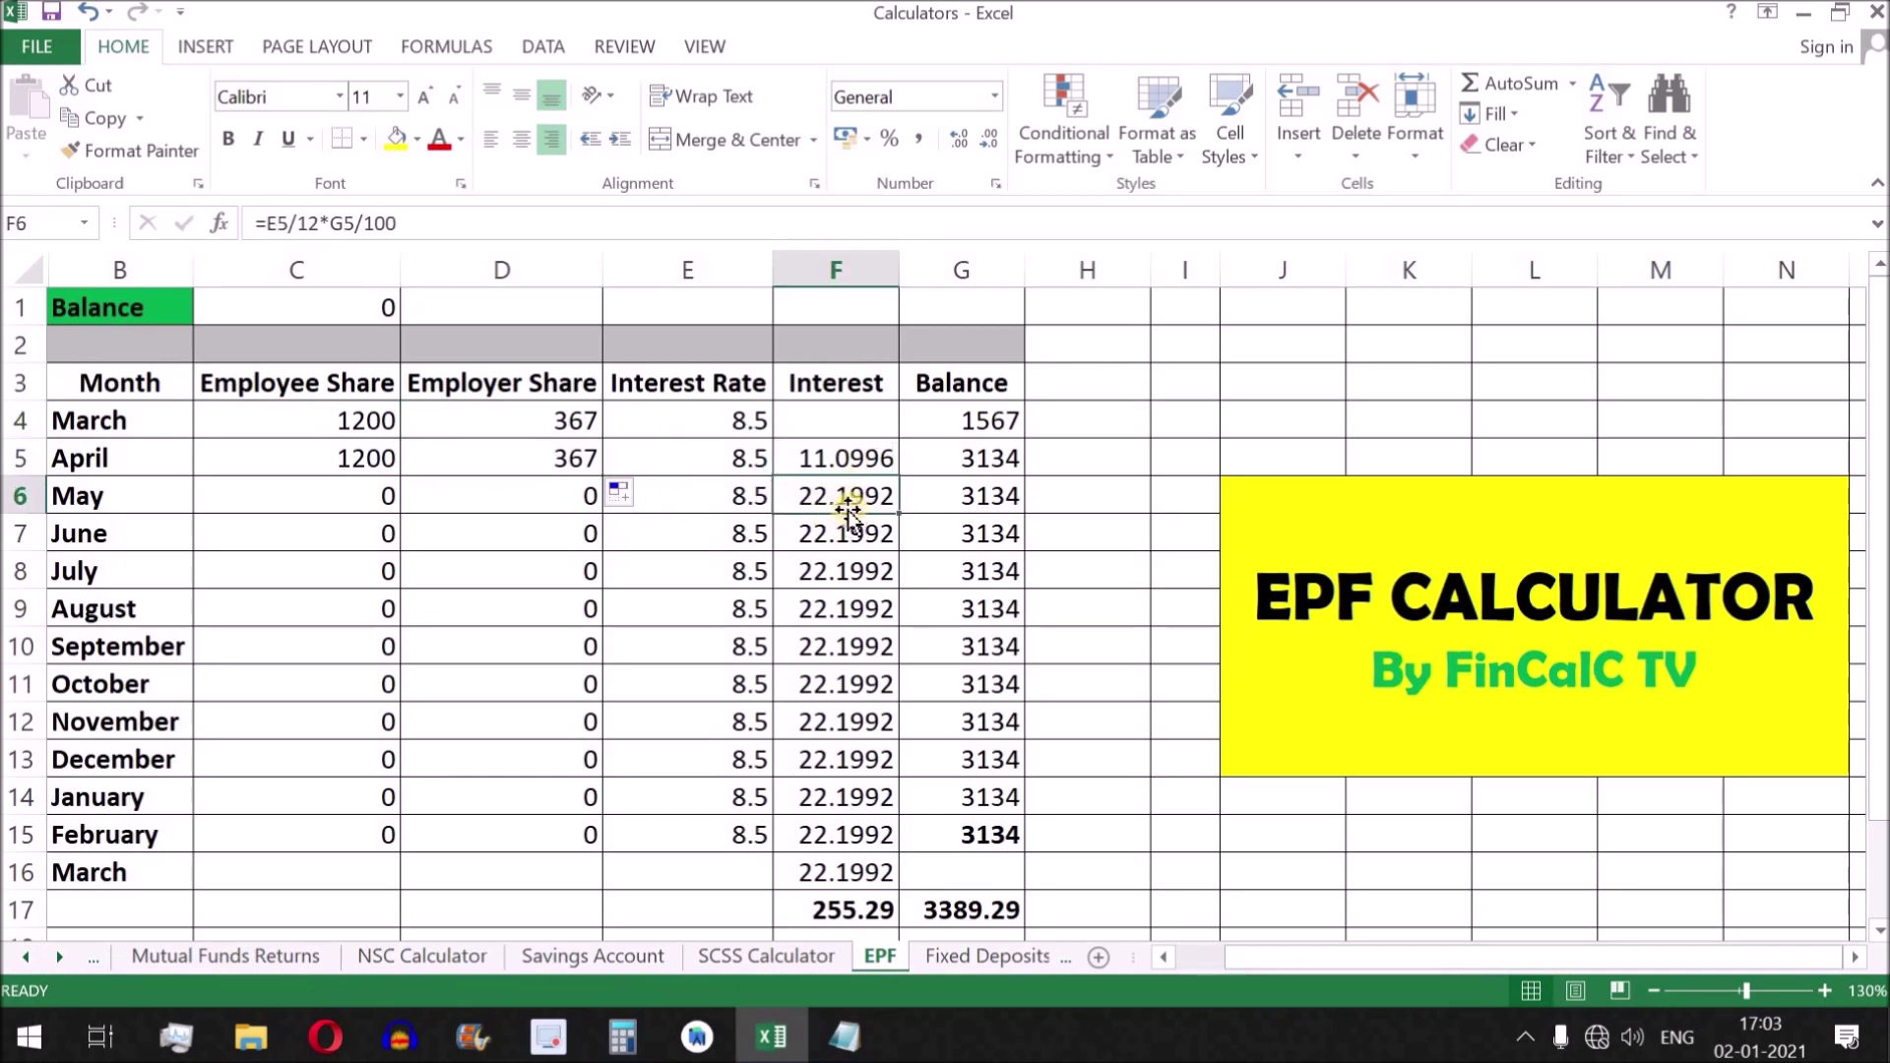
{"action": "left_click_drag", "start_coordinate": [118, 492], "coordinate": [807, 499]}
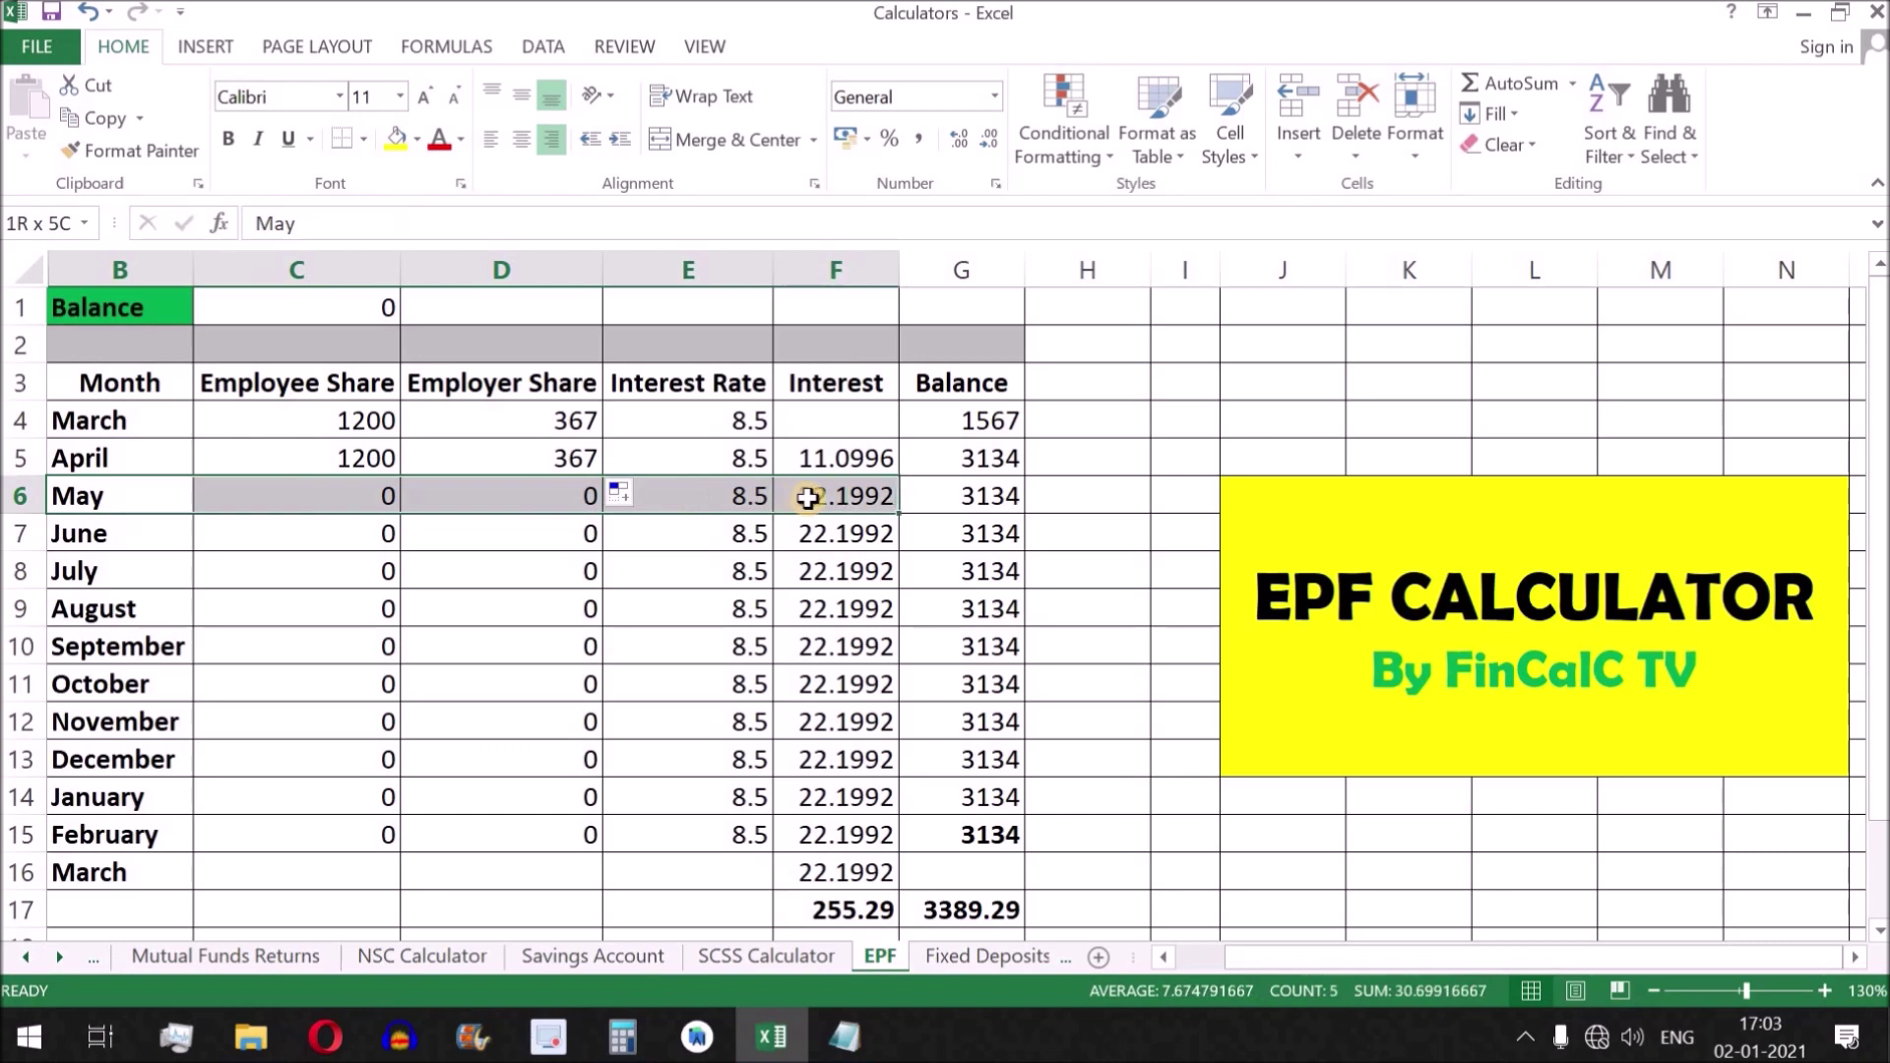
Fill April's employee share of 1200 and employer share of 367 down through February in rows 6 to 15
{"action": "left_click", "coordinate": [371, 467]}
{"action": "left_click", "coordinate": [369, 496]}
{"action": "left_click", "coordinate": [357, 465]}
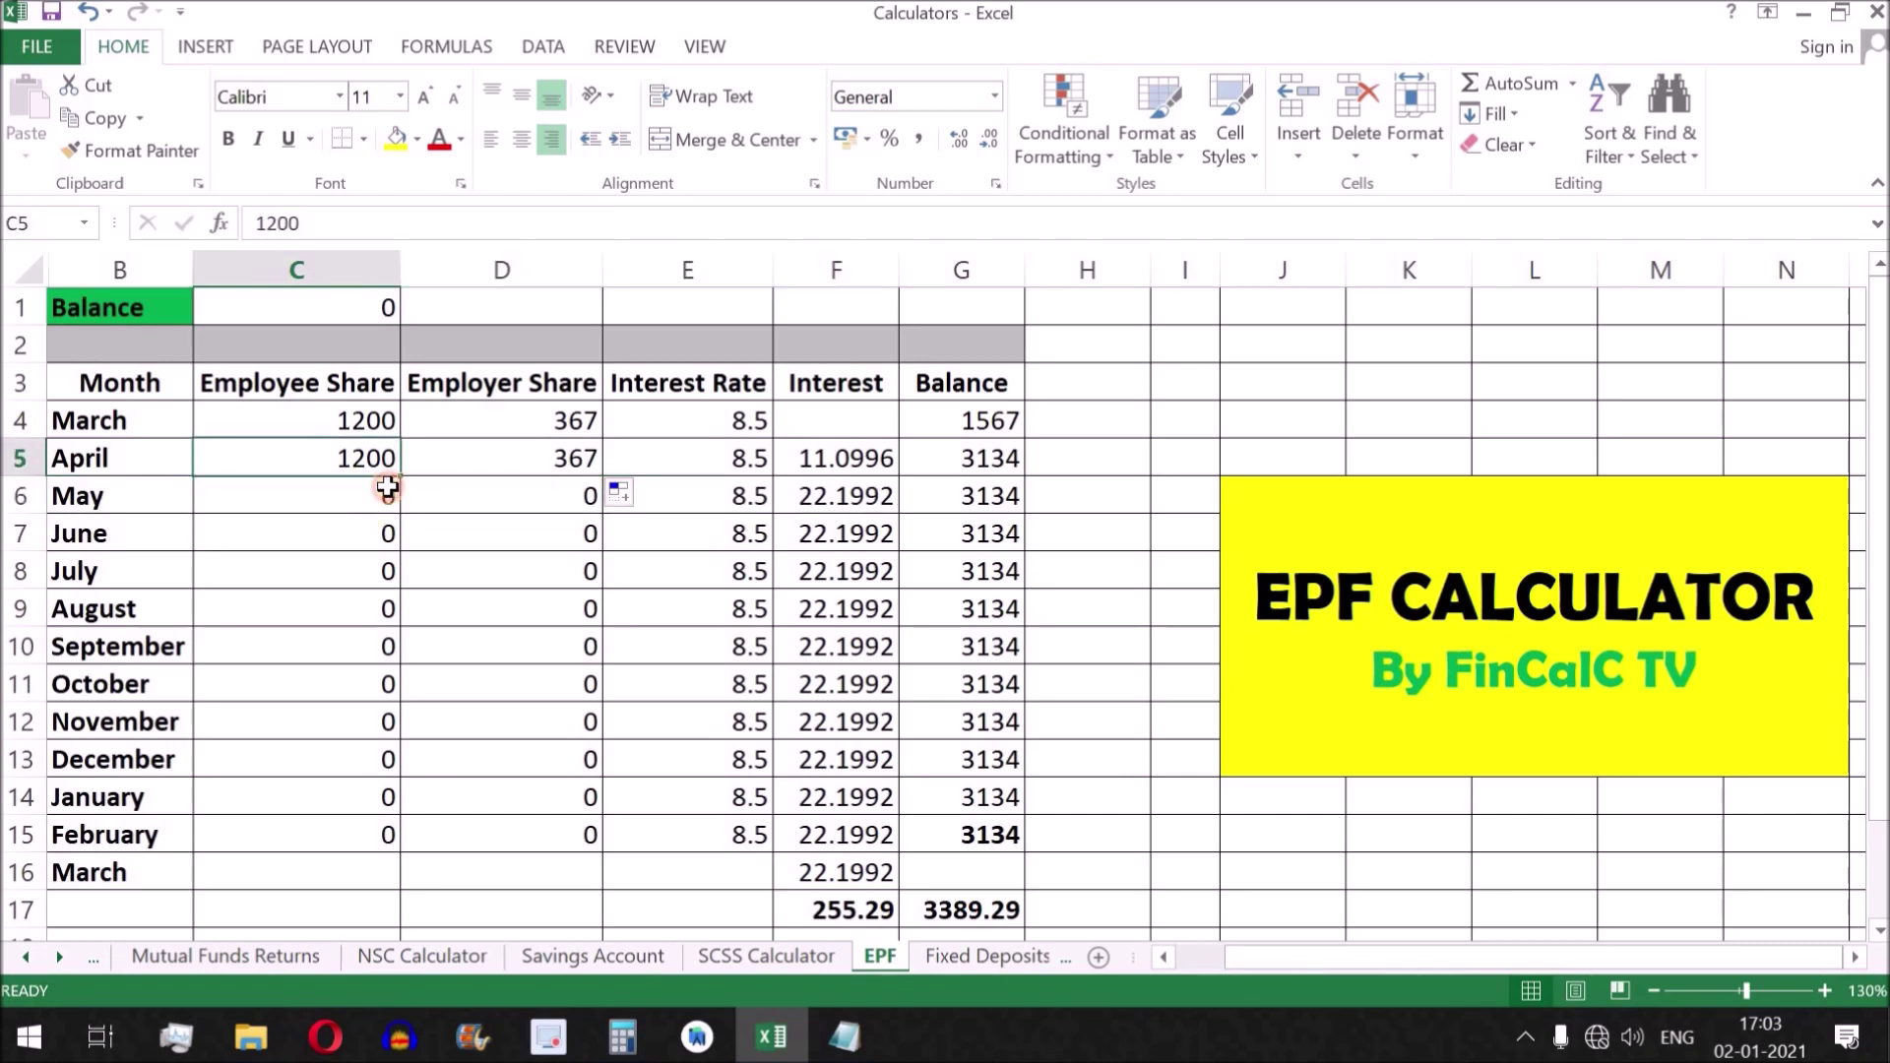
{"action": "left_click_drag", "start_coordinate": [397, 480], "coordinate": [412, 837]}
{"action": "left_click", "coordinate": [571, 463]}
{"action": "left_click_drag", "start_coordinate": [602, 475], "coordinate": [595, 839]}
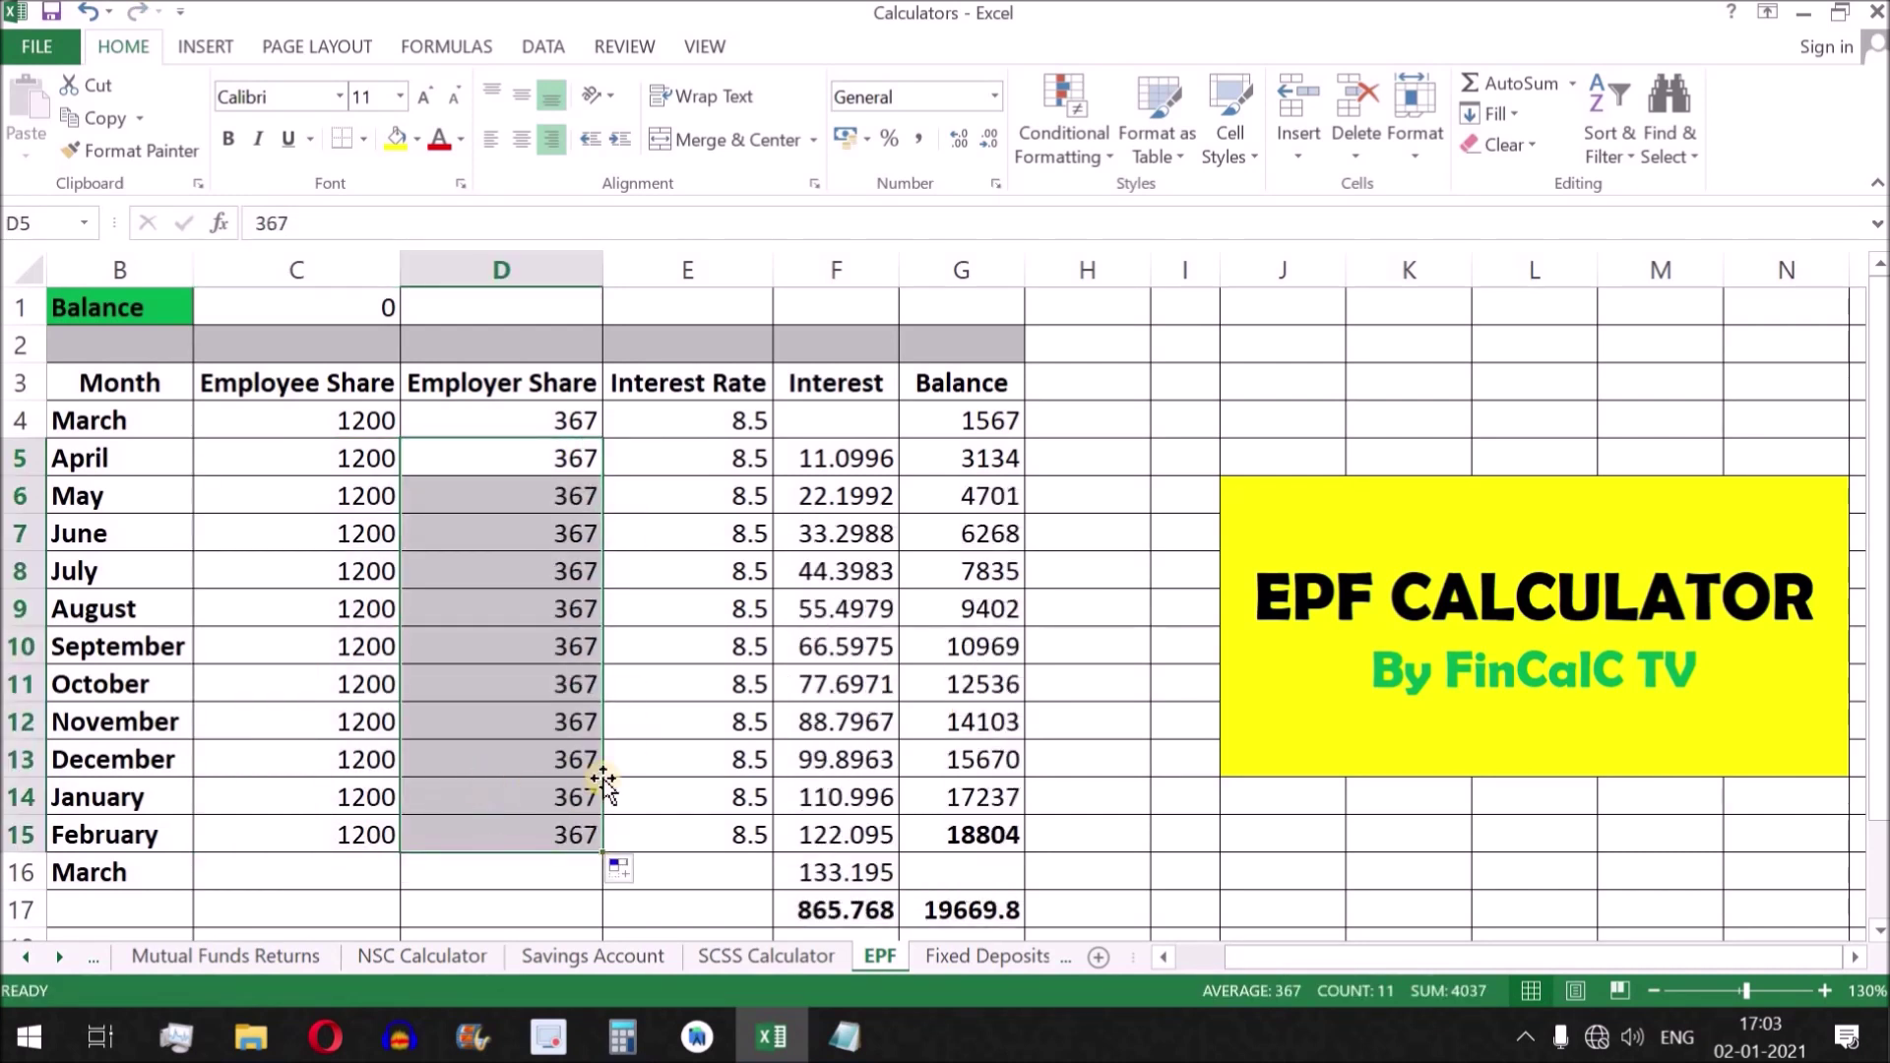
Review the running balances in G4:G15, the interest column, and how the final March interest in F16 uses February's balance
{"action": "left_click", "coordinate": [1007, 839]}
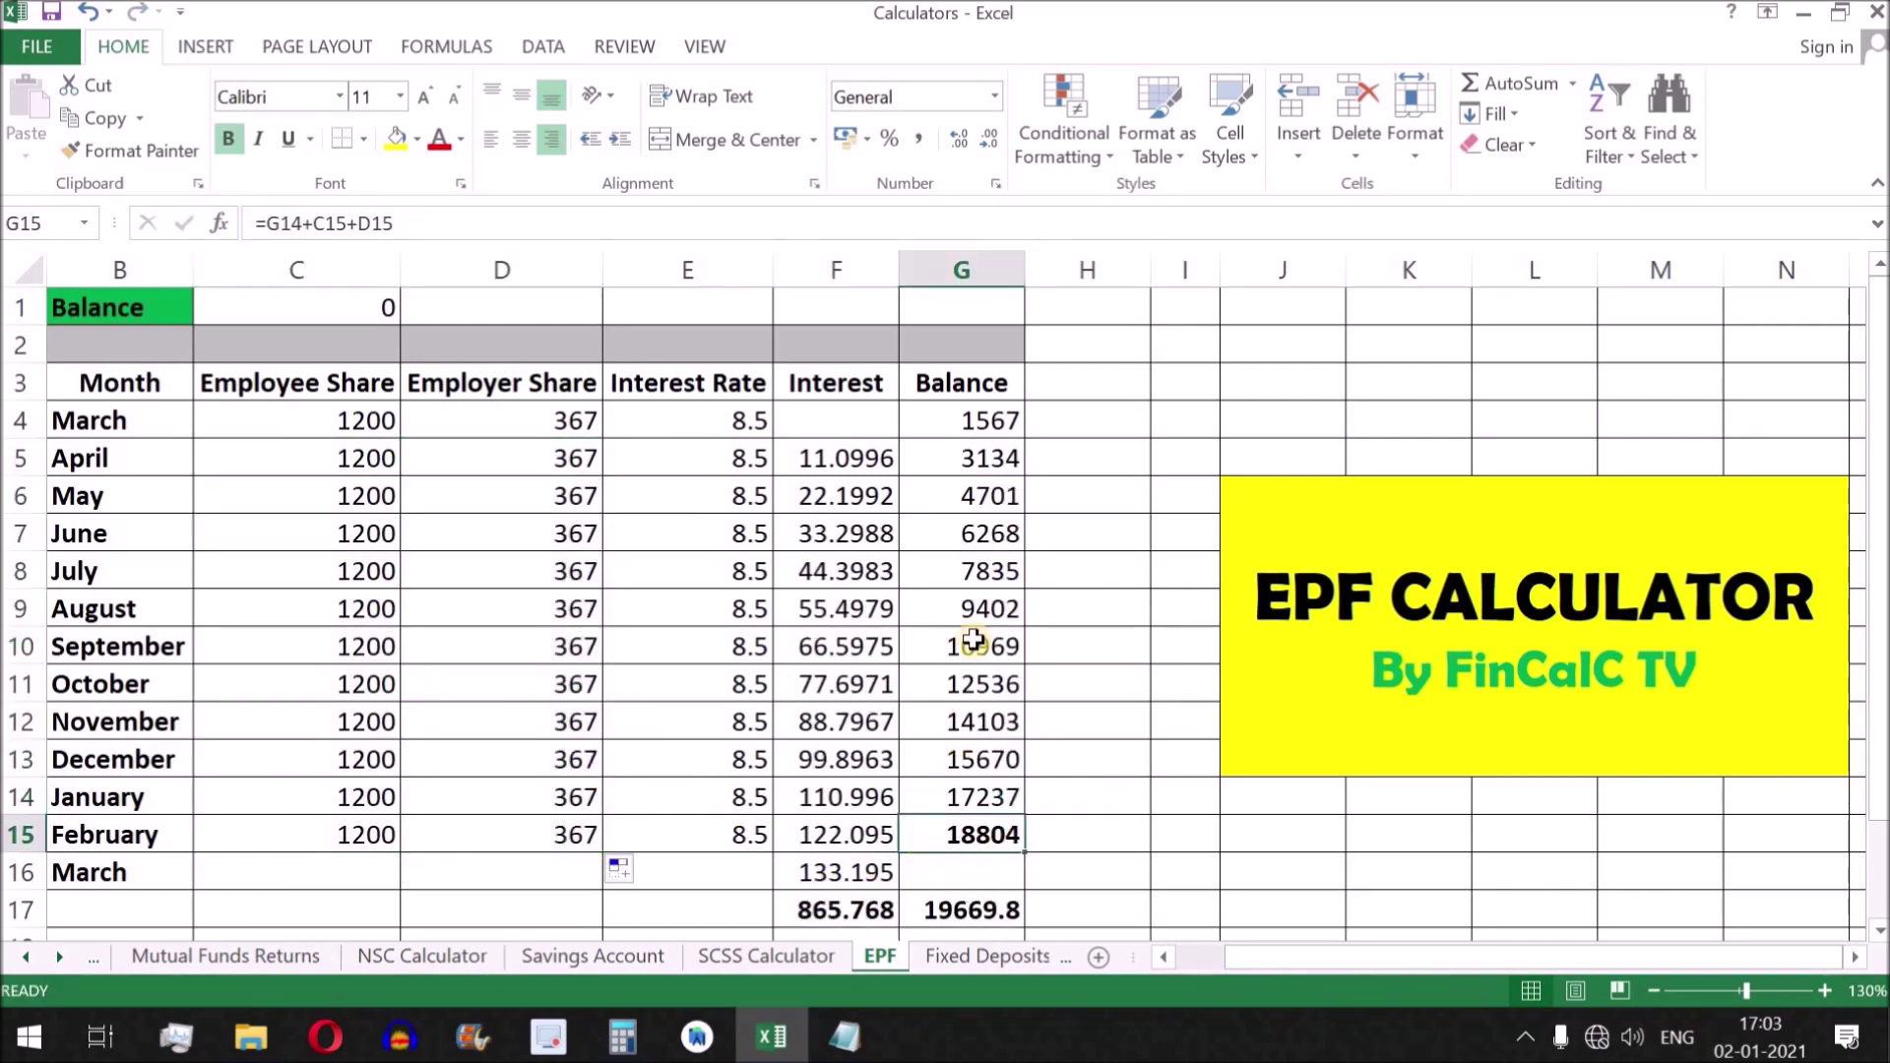
{"action": "left_click_drag", "start_coordinate": [986, 425], "coordinate": [953, 855]}
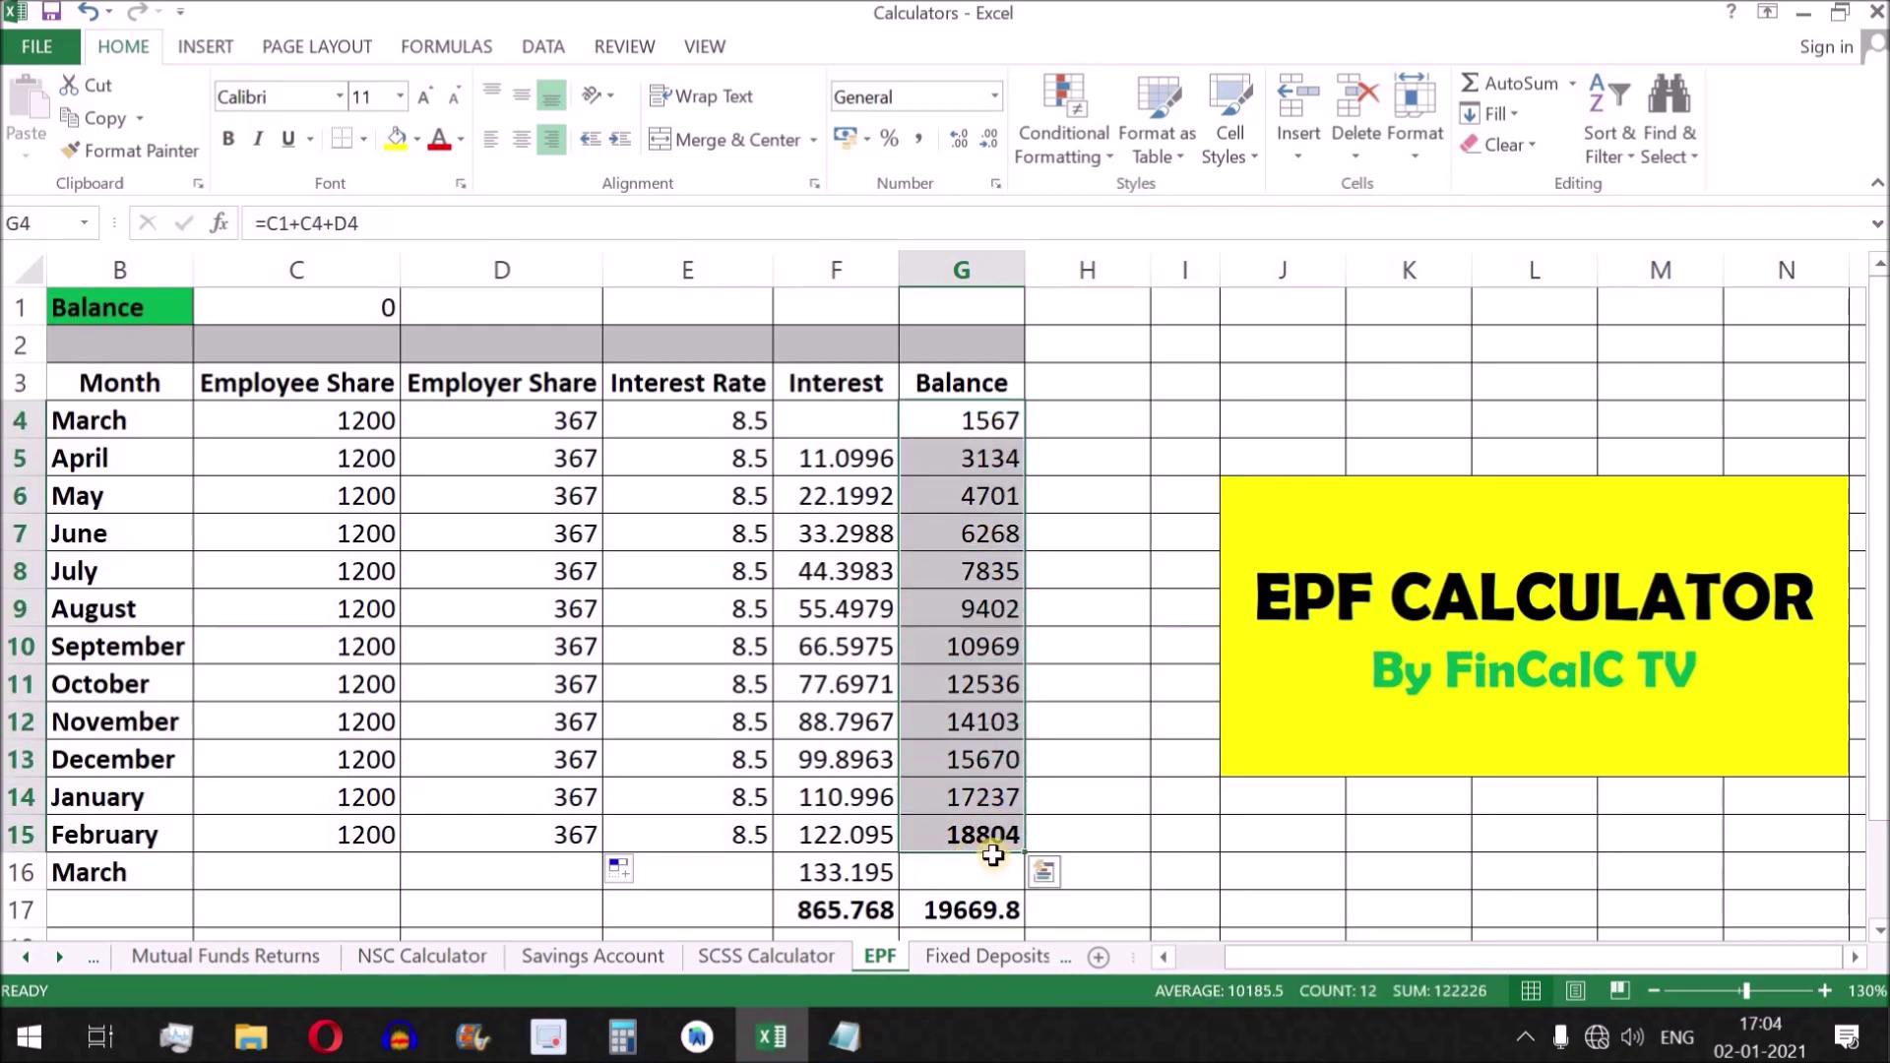
{"action": "left_click", "coordinate": [994, 833]}
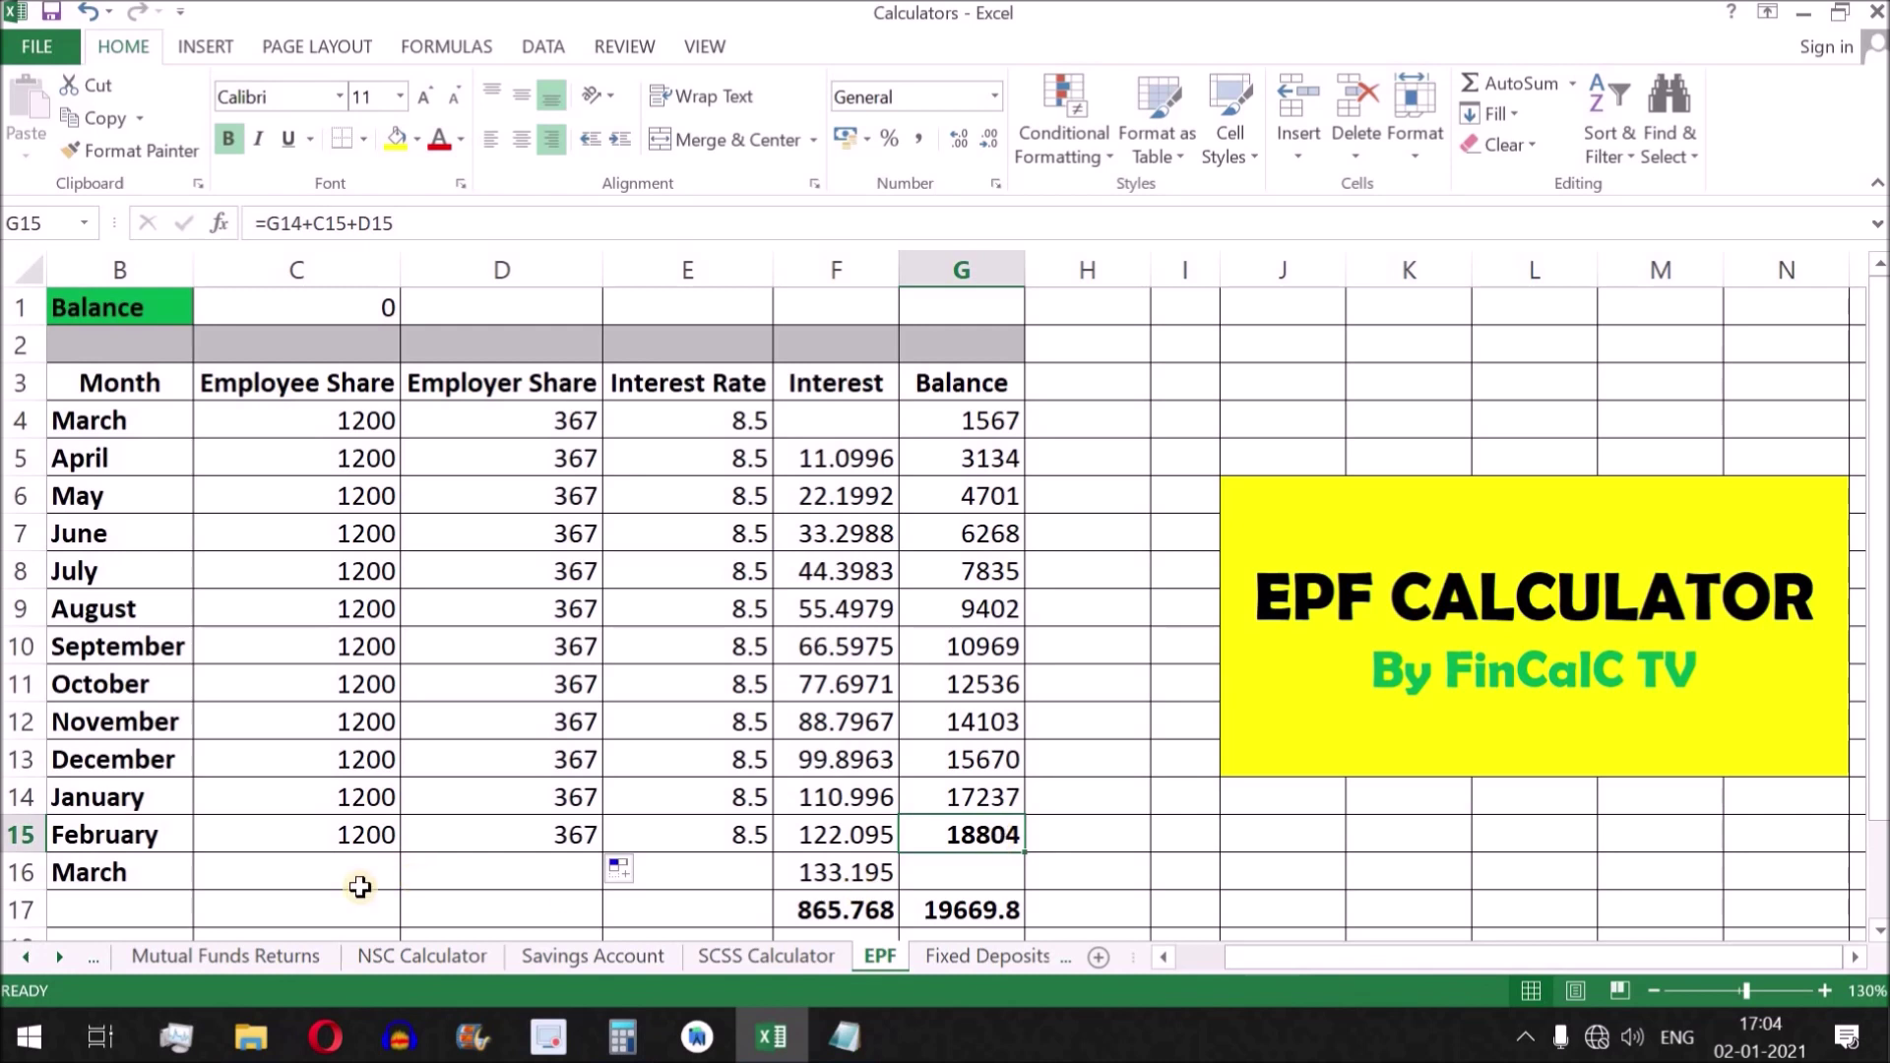
{"action": "left_click_drag", "start_coordinate": [123, 872], "coordinate": [388, 874]}
{"action": "left_click_drag", "start_coordinate": [540, 887], "coordinate": [825, 871]}
{"action": "left_click", "coordinate": [832, 872]}
{"action": "left_click_drag", "start_coordinate": [865, 461], "coordinate": [841, 912]}
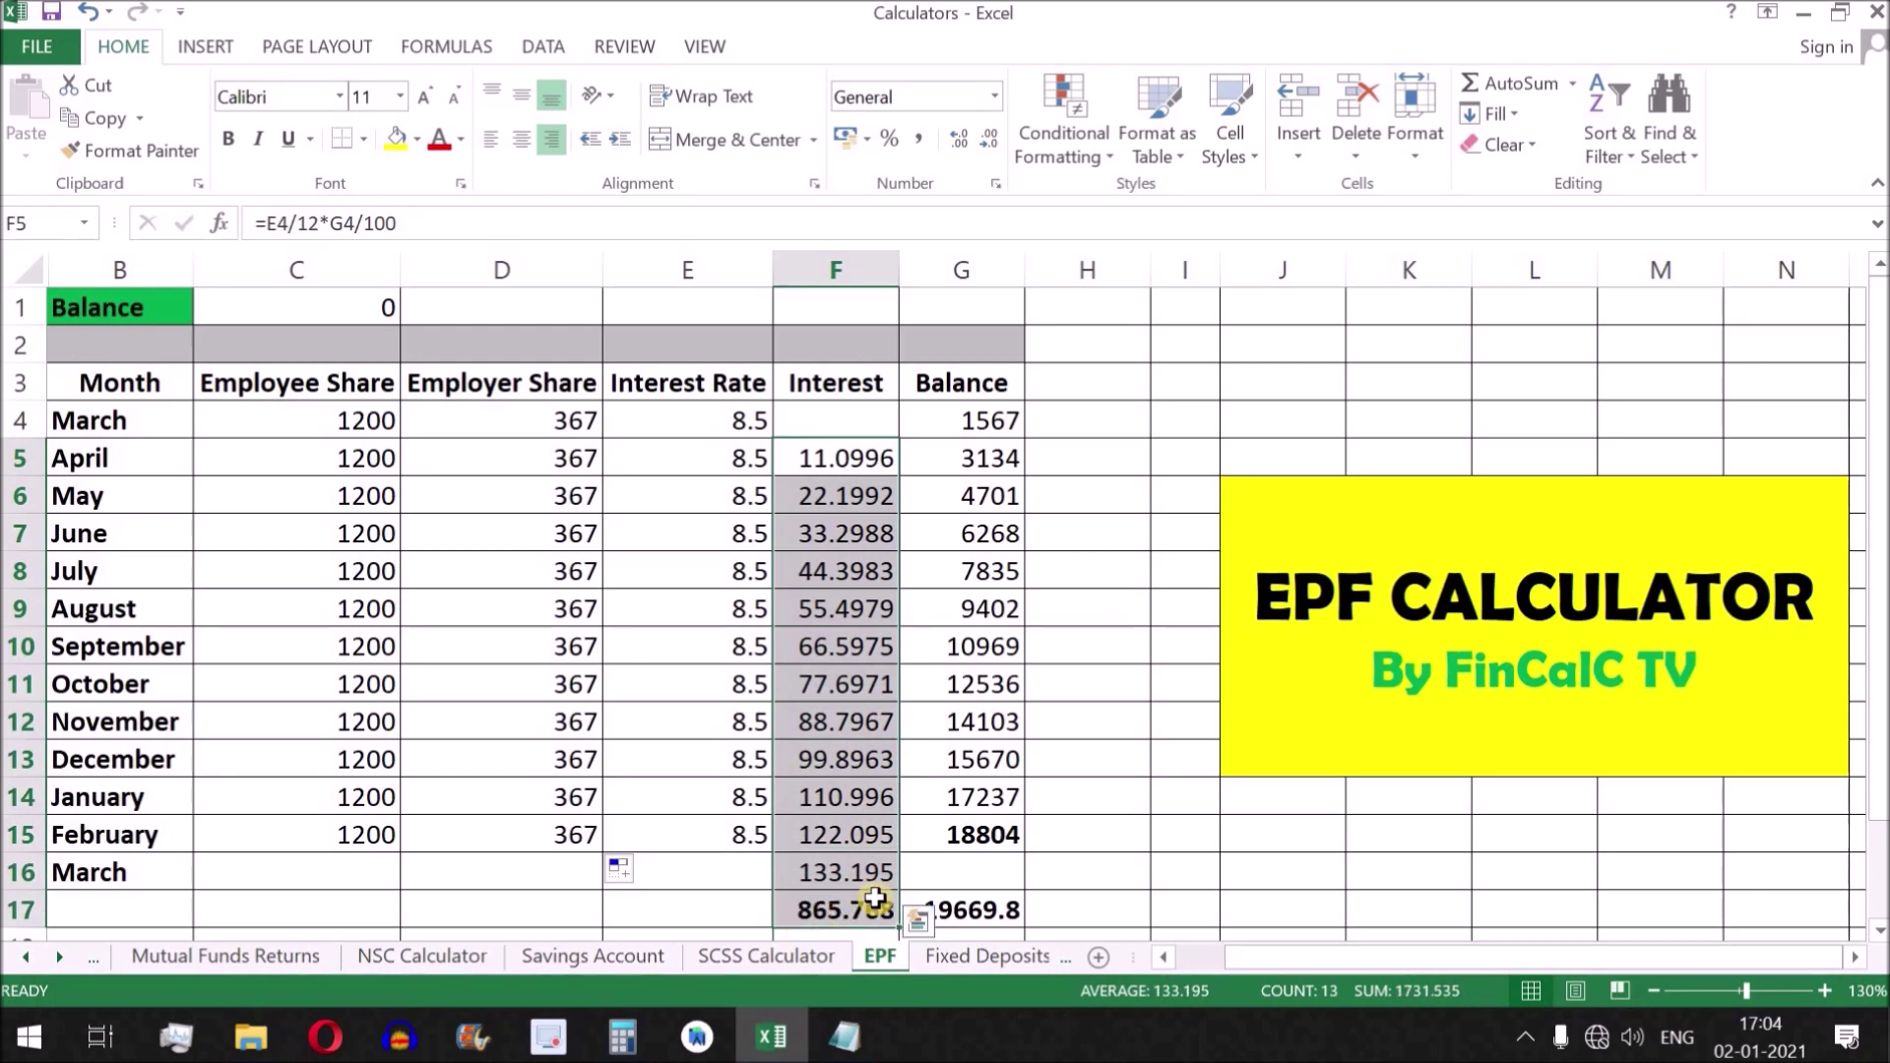
{"action": "left_click", "coordinate": [979, 839]}
{"action": "left_click", "coordinate": [835, 874]}
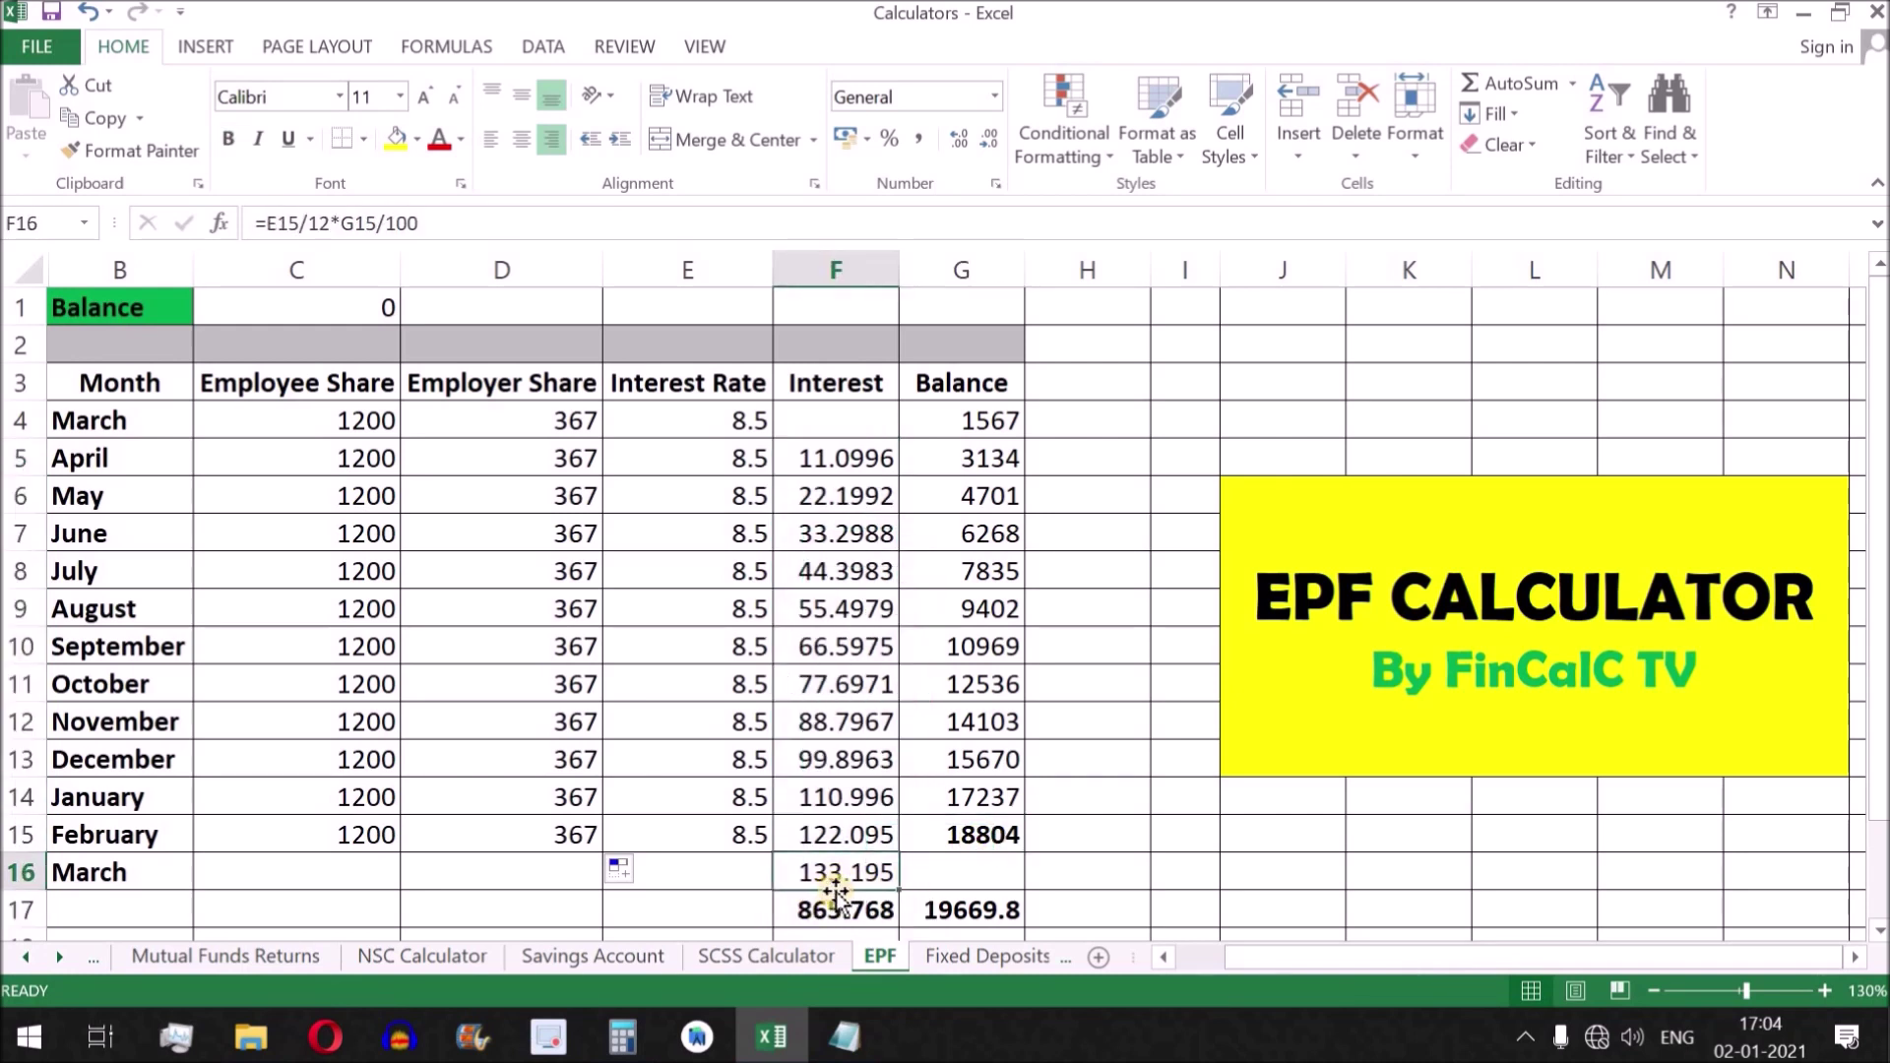
{"action": "left_click", "coordinate": [112, 874]}
{"action": "left_click", "coordinate": [842, 882]}
Switch to Calculator, clear it, and compute the monthly interest rate by dividing 8.5 by 12
{"action": "left_click", "coordinate": [622, 1037]}
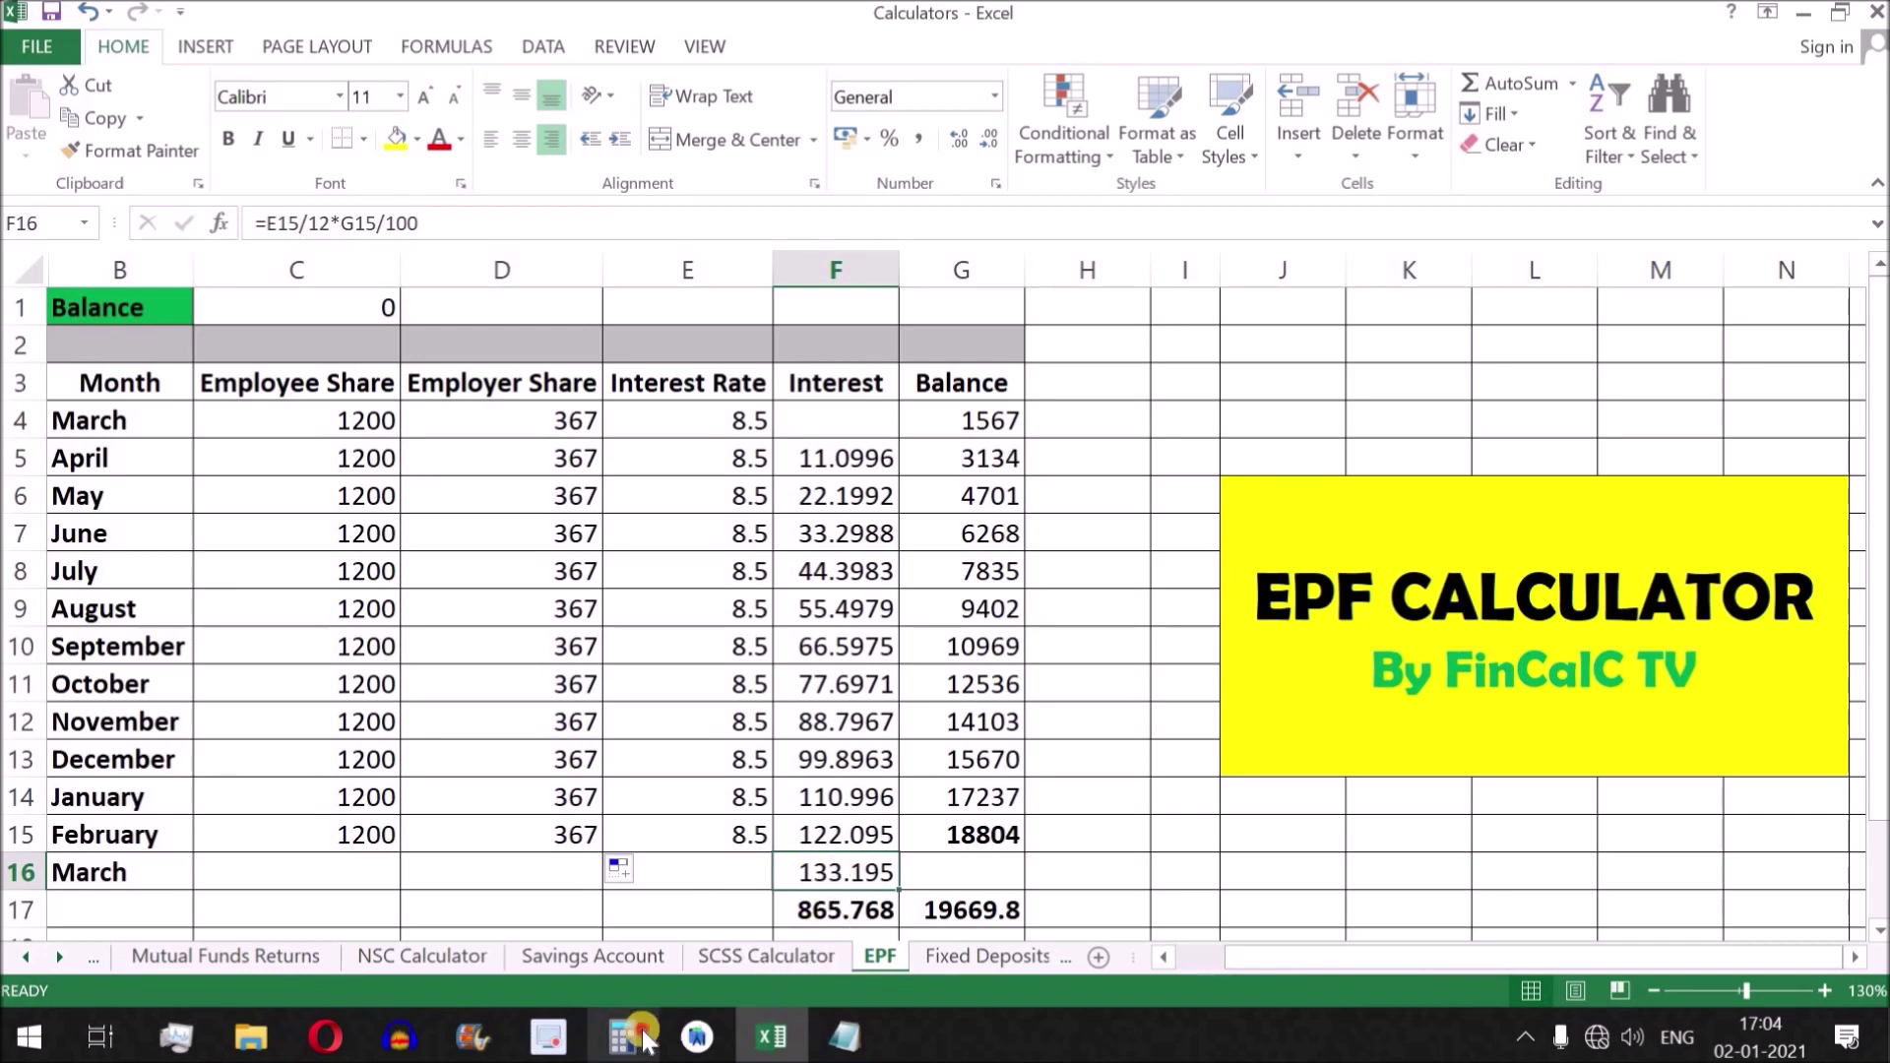
{"action": "left_click", "coordinate": [1734, 577]}
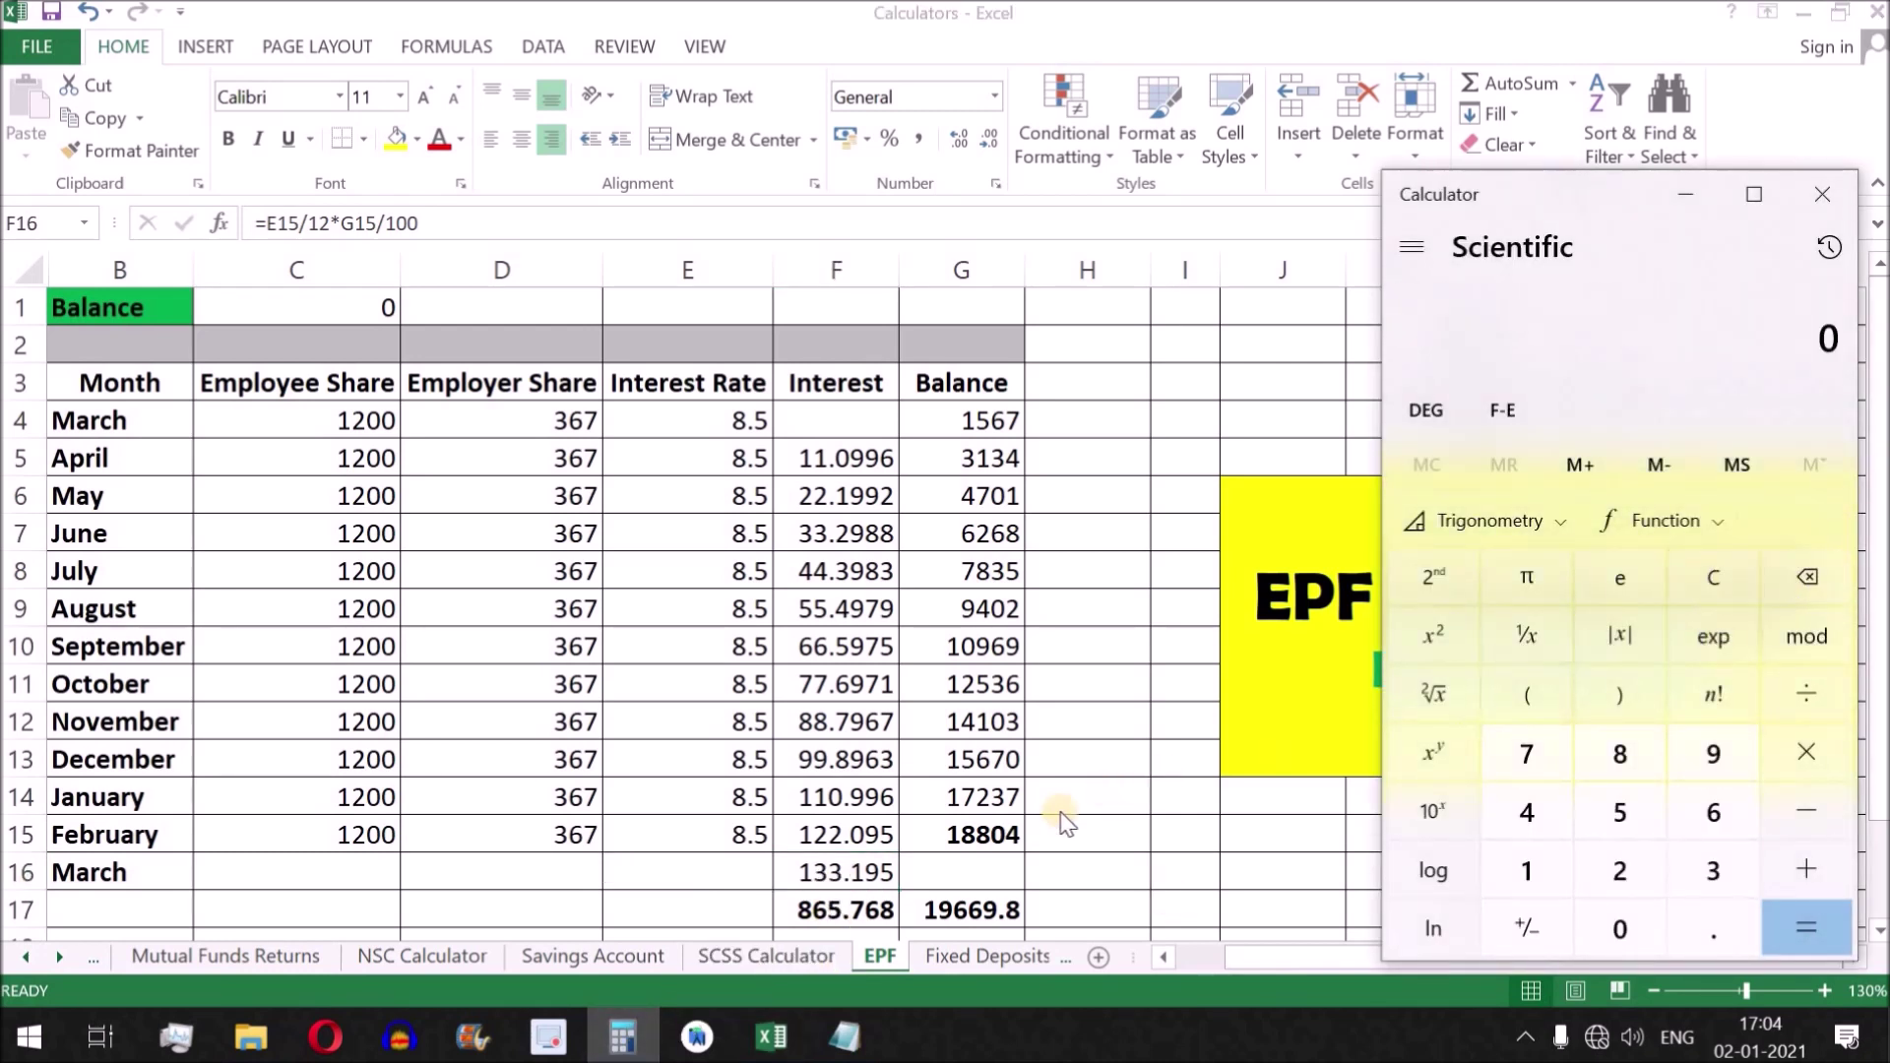
{"action": "left_click", "coordinate": [1620, 755]}
{"action": "left_click", "coordinate": [1642, 825]}
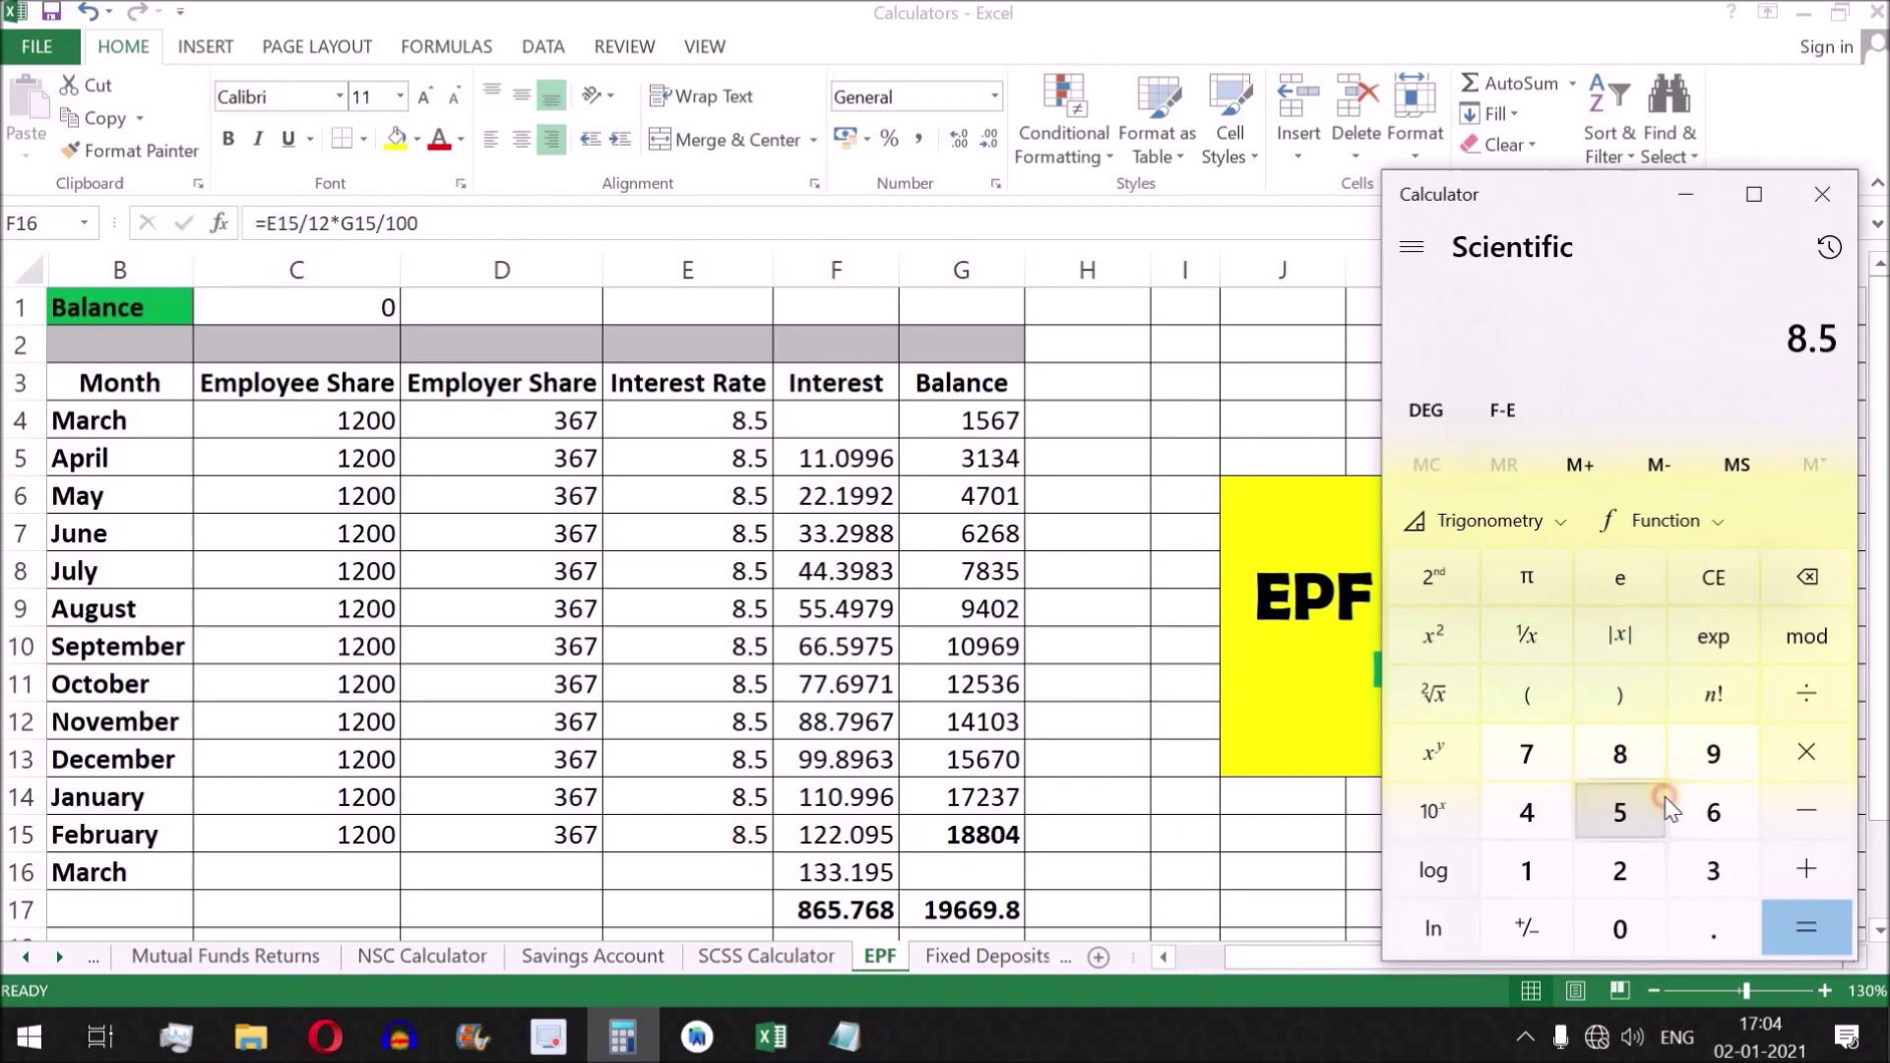
{"action": "left_click", "coordinate": [1808, 681]}
{"action": "left_click", "coordinate": [1536, 853]}
{"action": "left_click", "coordinate": [1610, 869]}
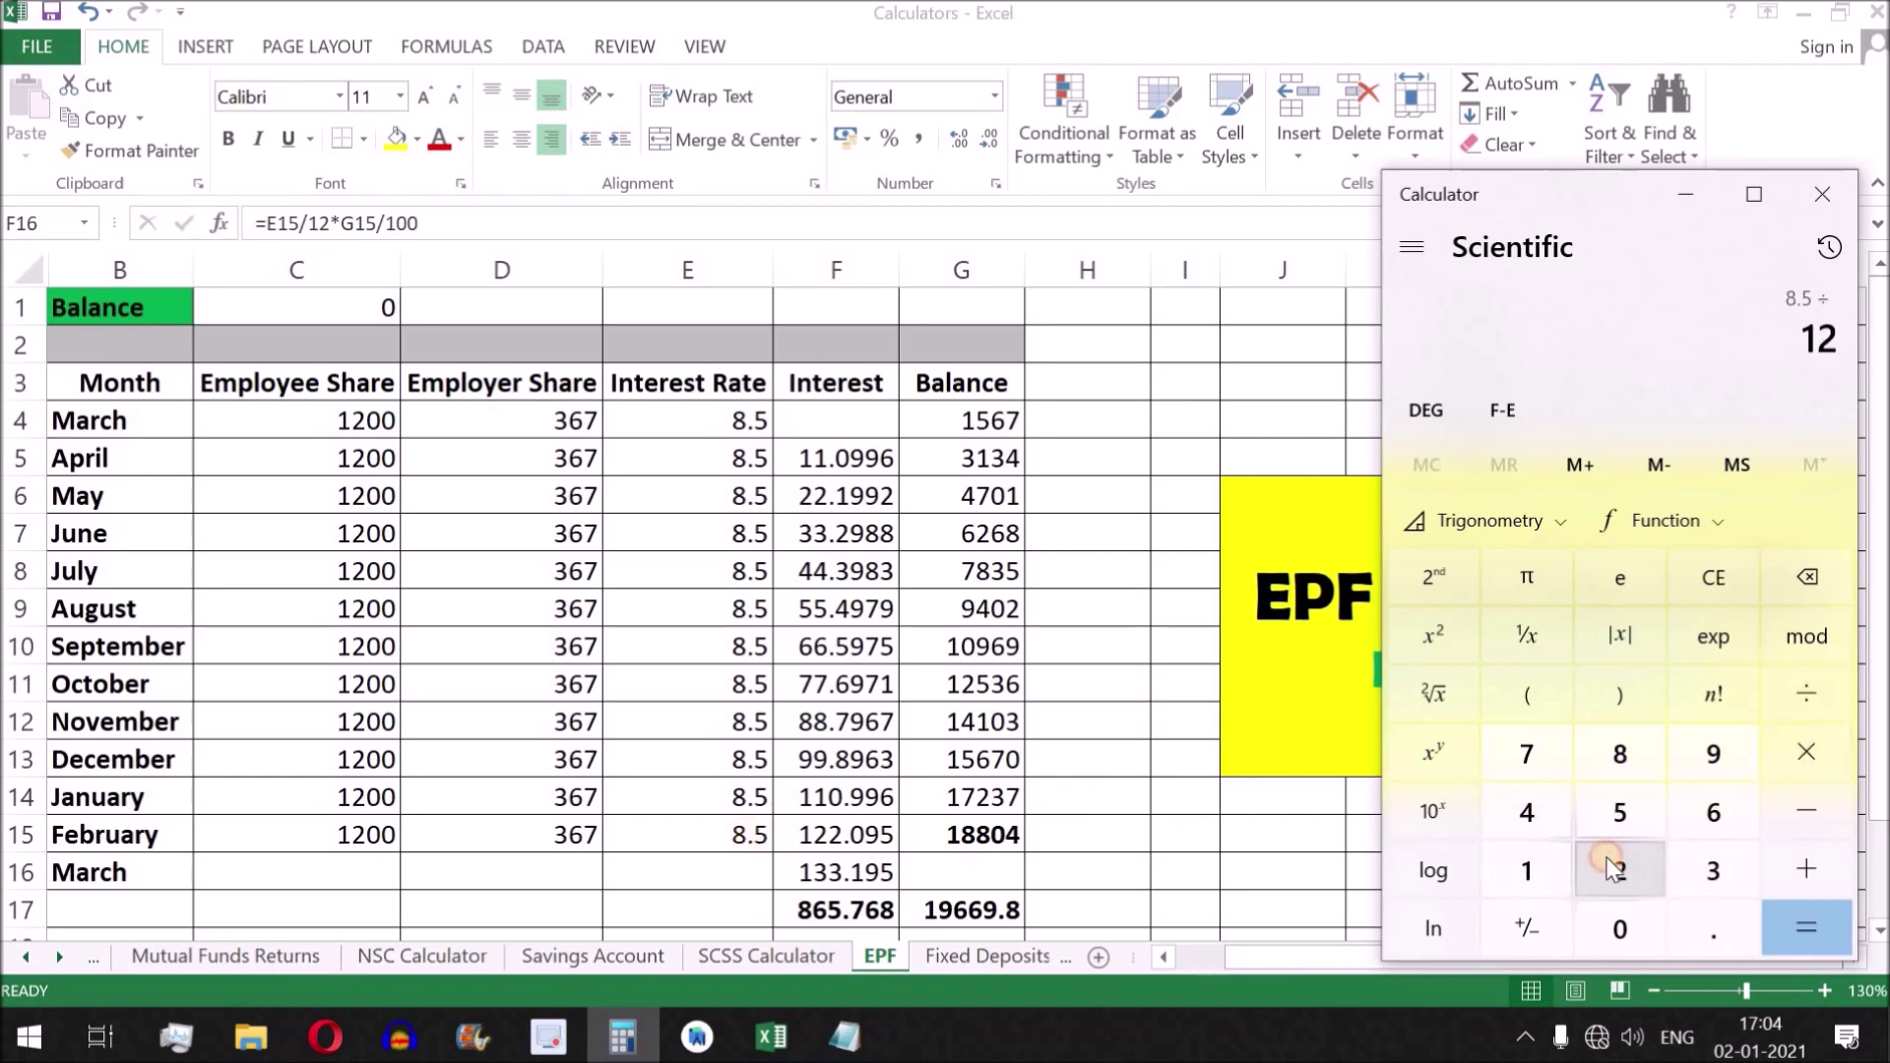
{"action": "left_click", "coordinate": [1812, 926]}
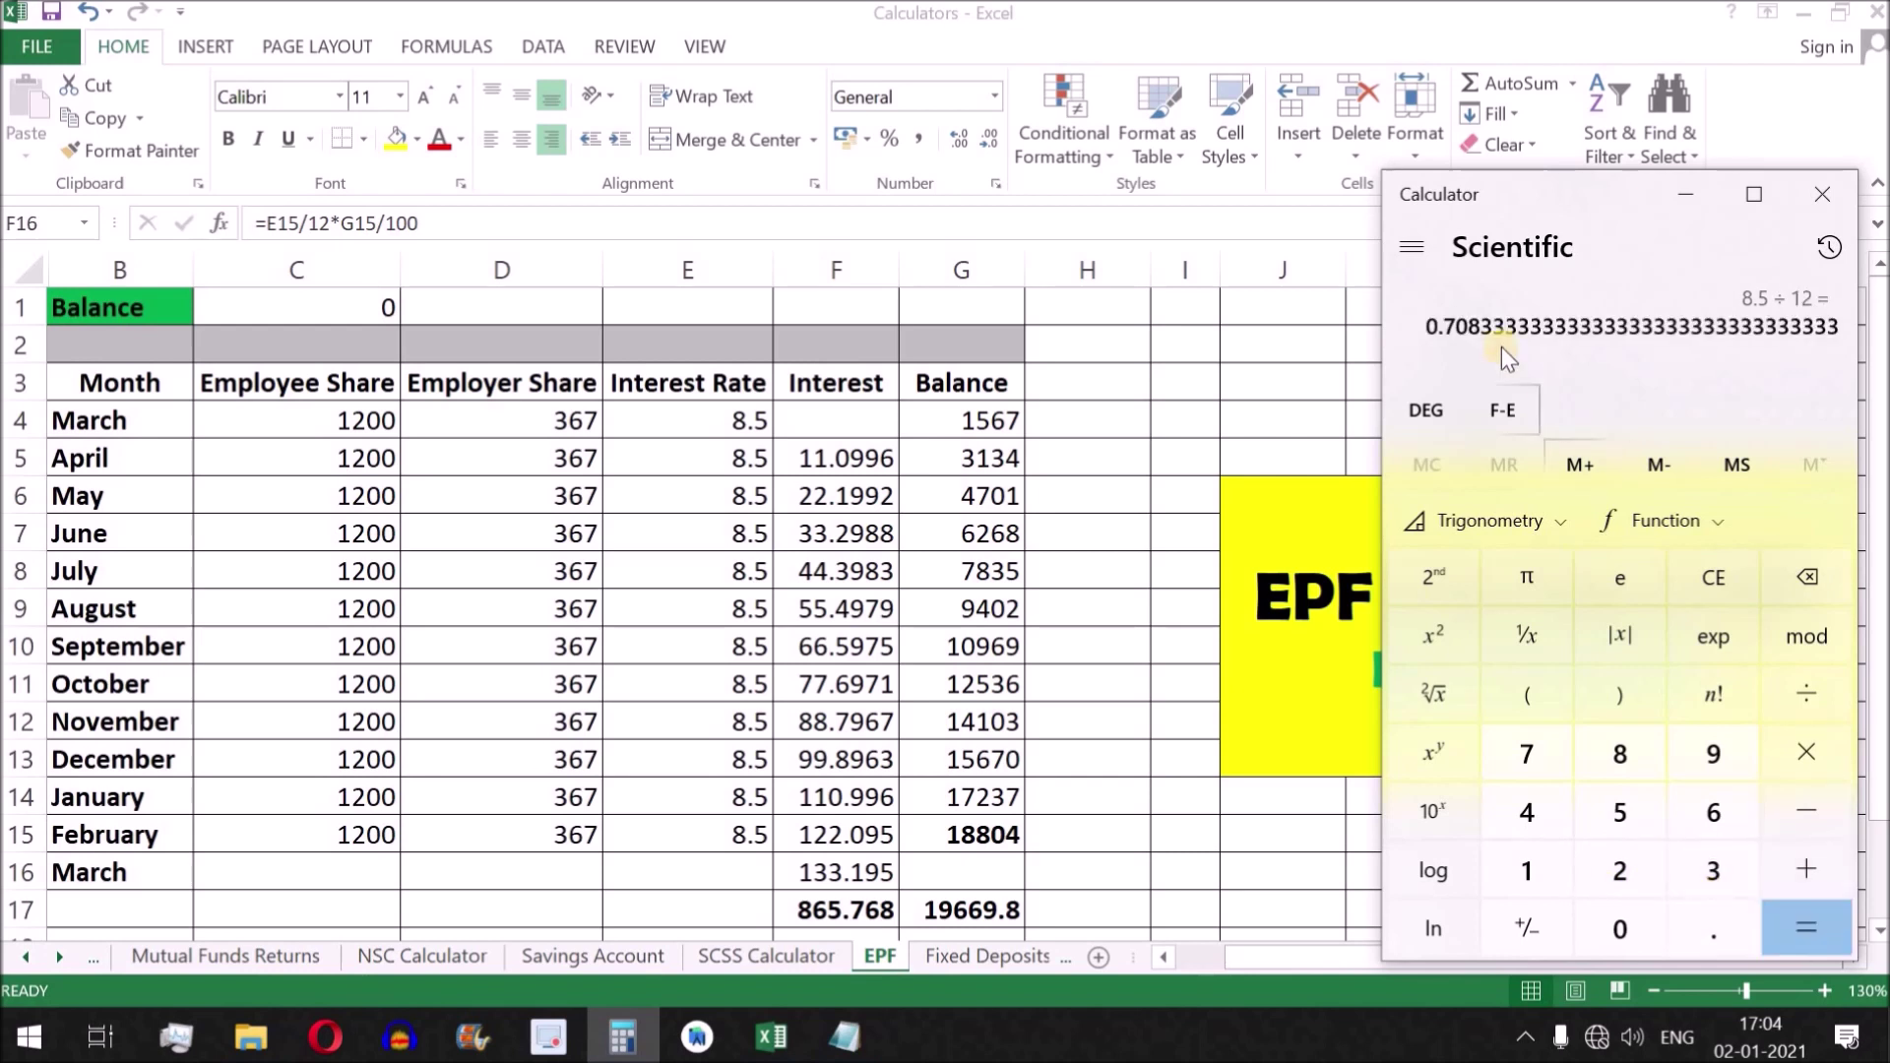
Multiply the monthly rate by the 18804 balance, divide by 100, and return to Excel to compare with the final March interest in F16
{"action": "left_click", "coordinate": [1798, 760]}
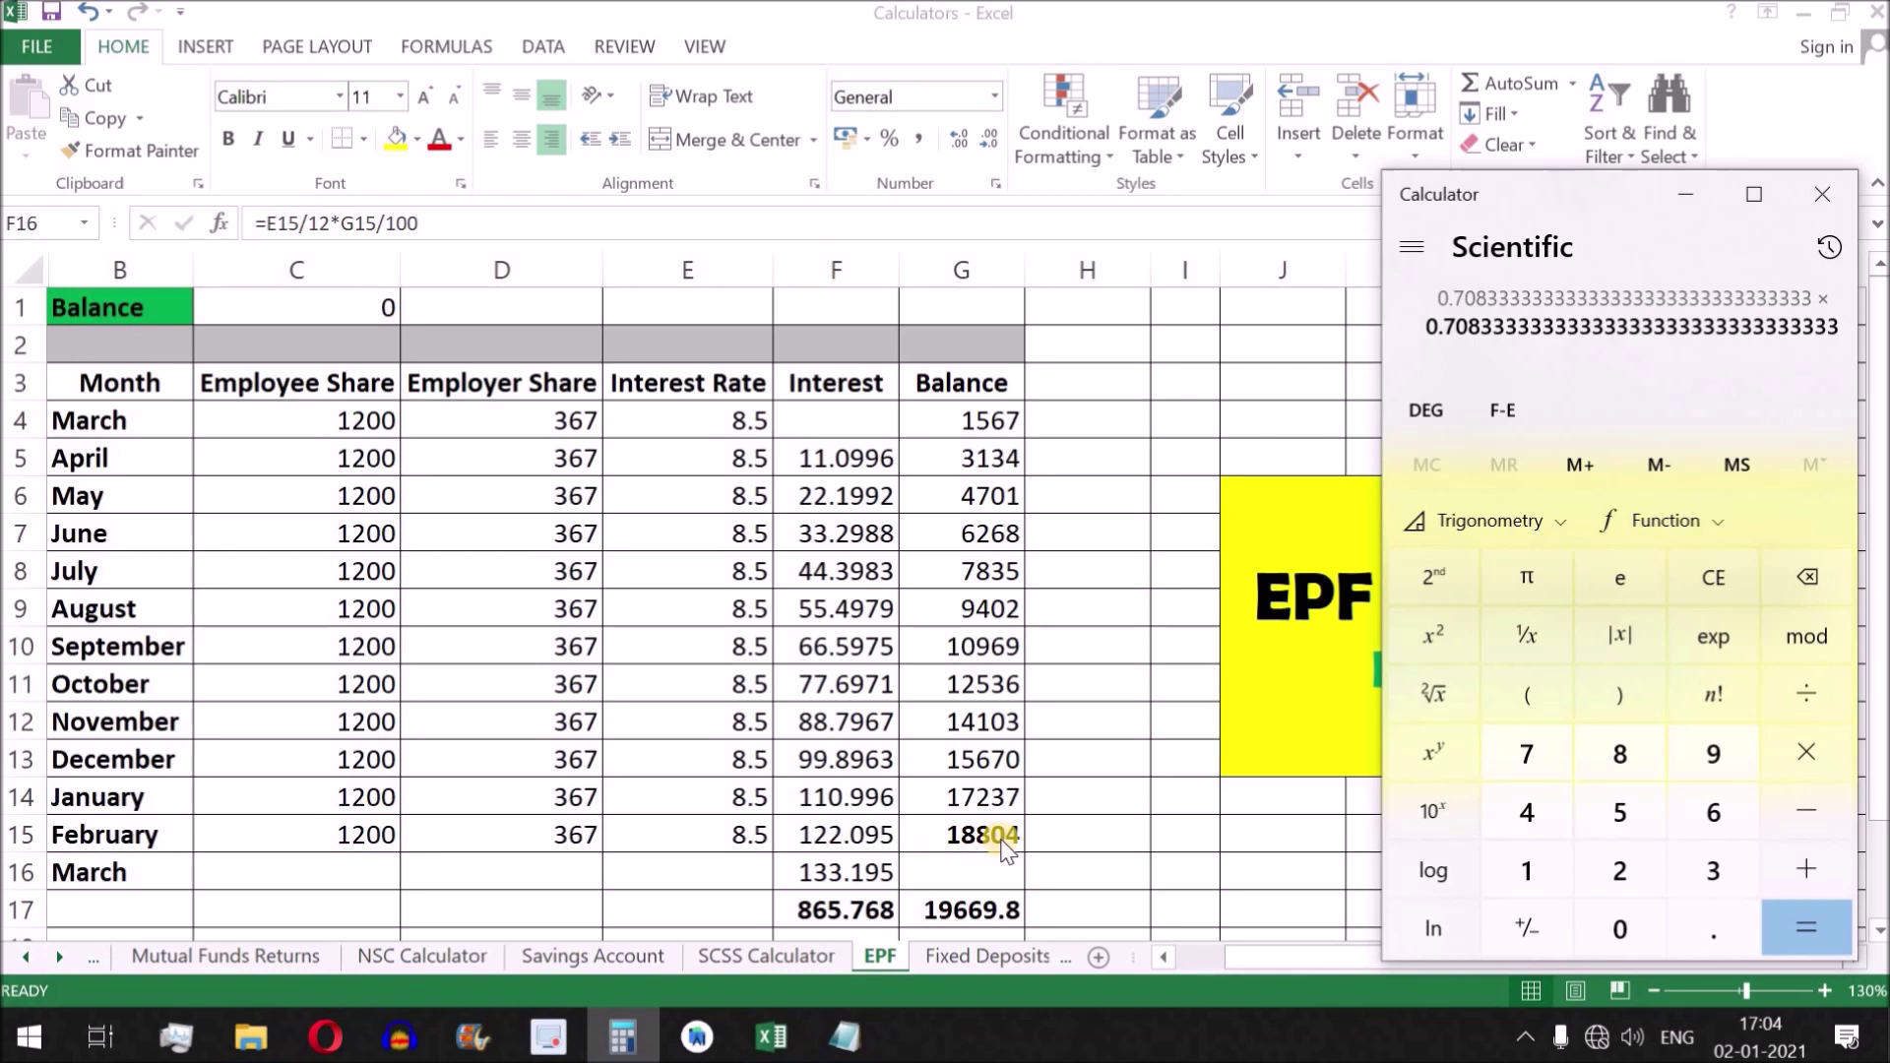
{"action": "left_click", "coordinate": [1550, 871]}
{"action": "left_click", "coordinate": [1620, 759]}
{"action": "left_click", "coordinate": [1619, 758]}
{"action": "left_click", "coordinate": [1646, 936]}
{"action": "left_click", "coordinate": [1528, 801]}
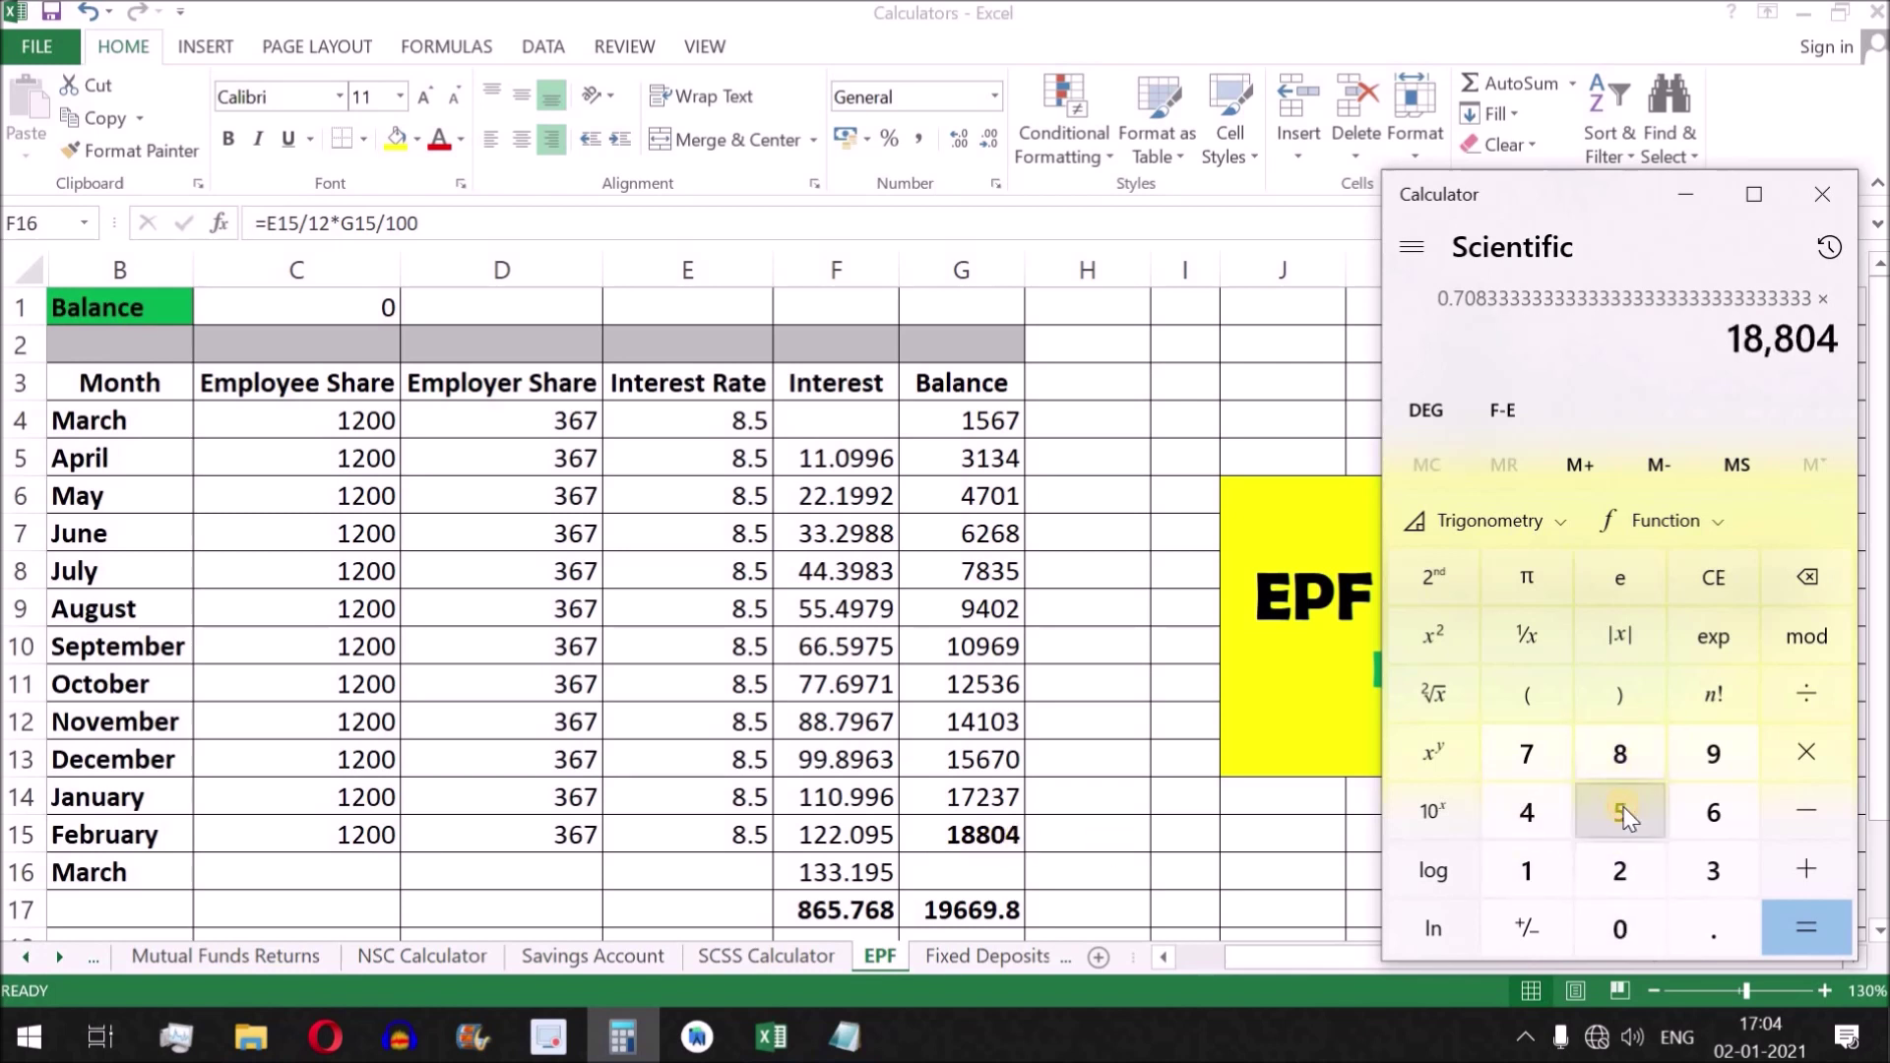
{"action": "left_click", "coordinate": [1809, 695]}
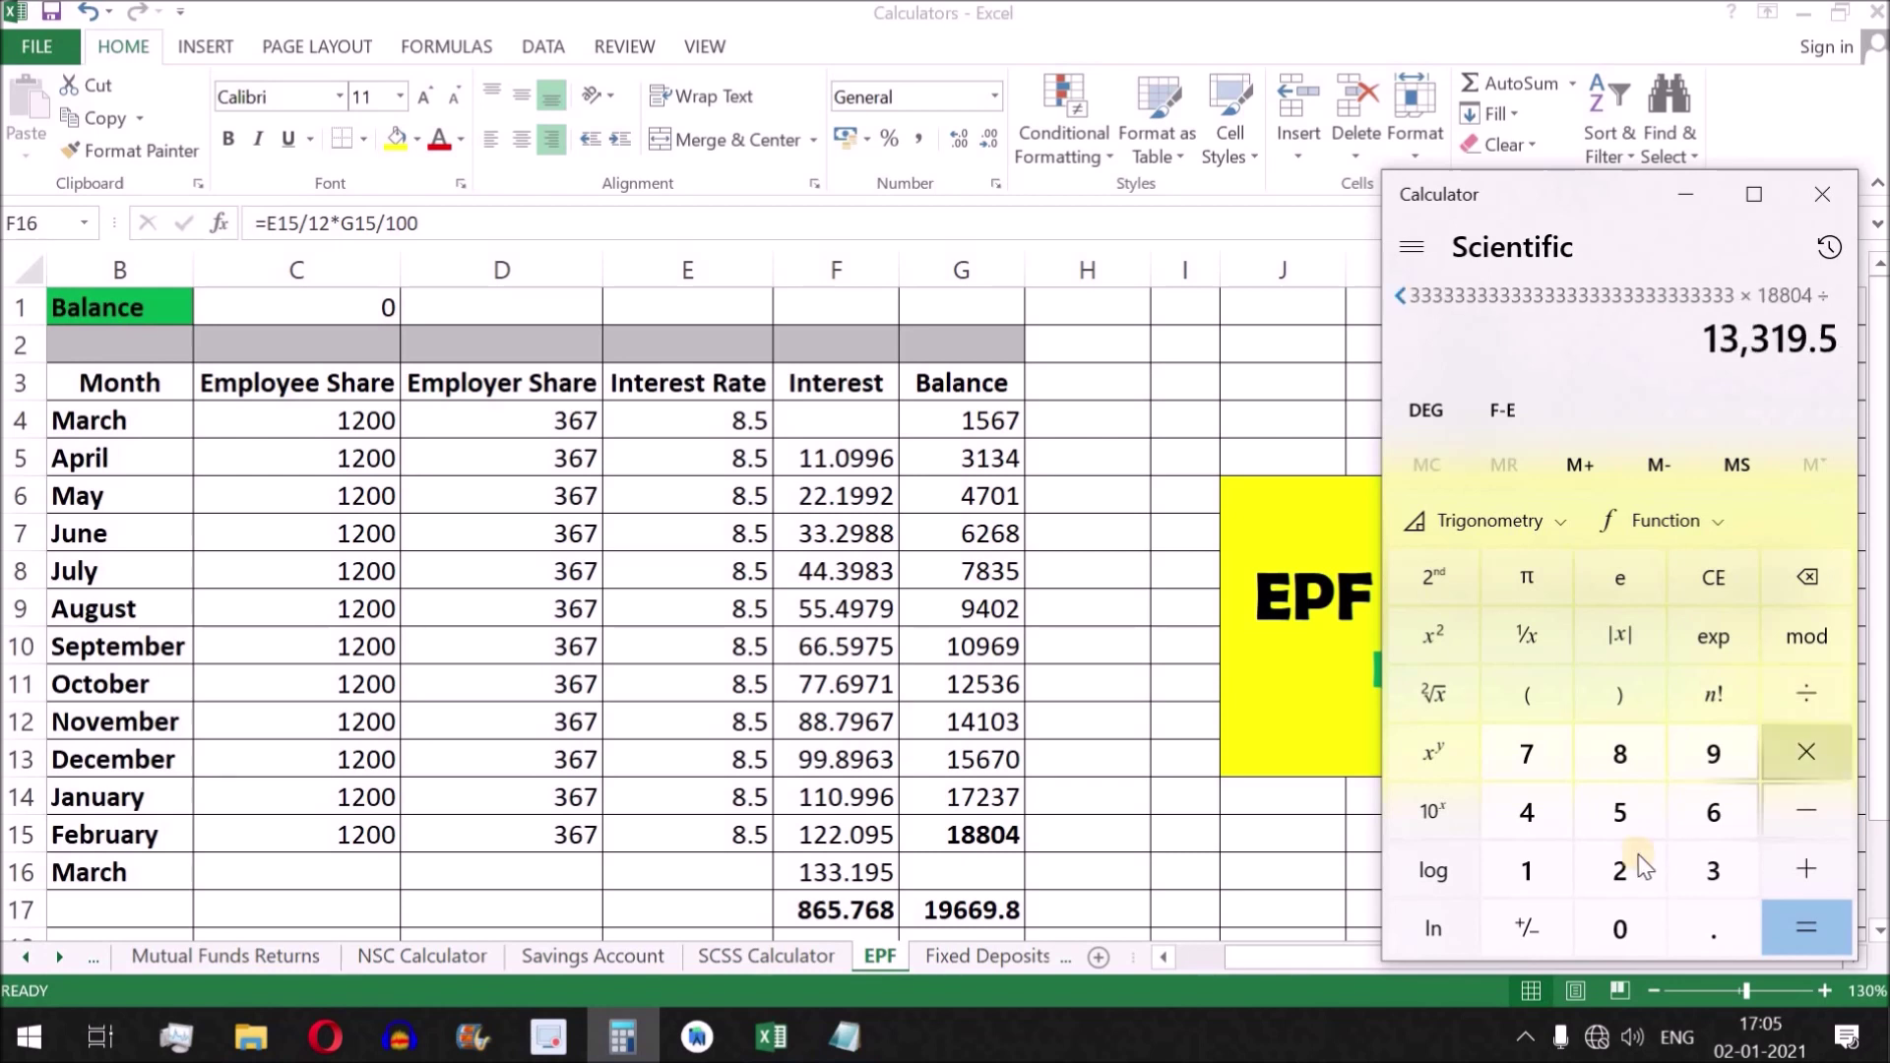
{"action": "left_click", "coordinate": [1524, 871]}
{"action": "left_click", "coordinate": [1618, 936]}
{"action": "left_click", "coordinate": [1618, 935]}
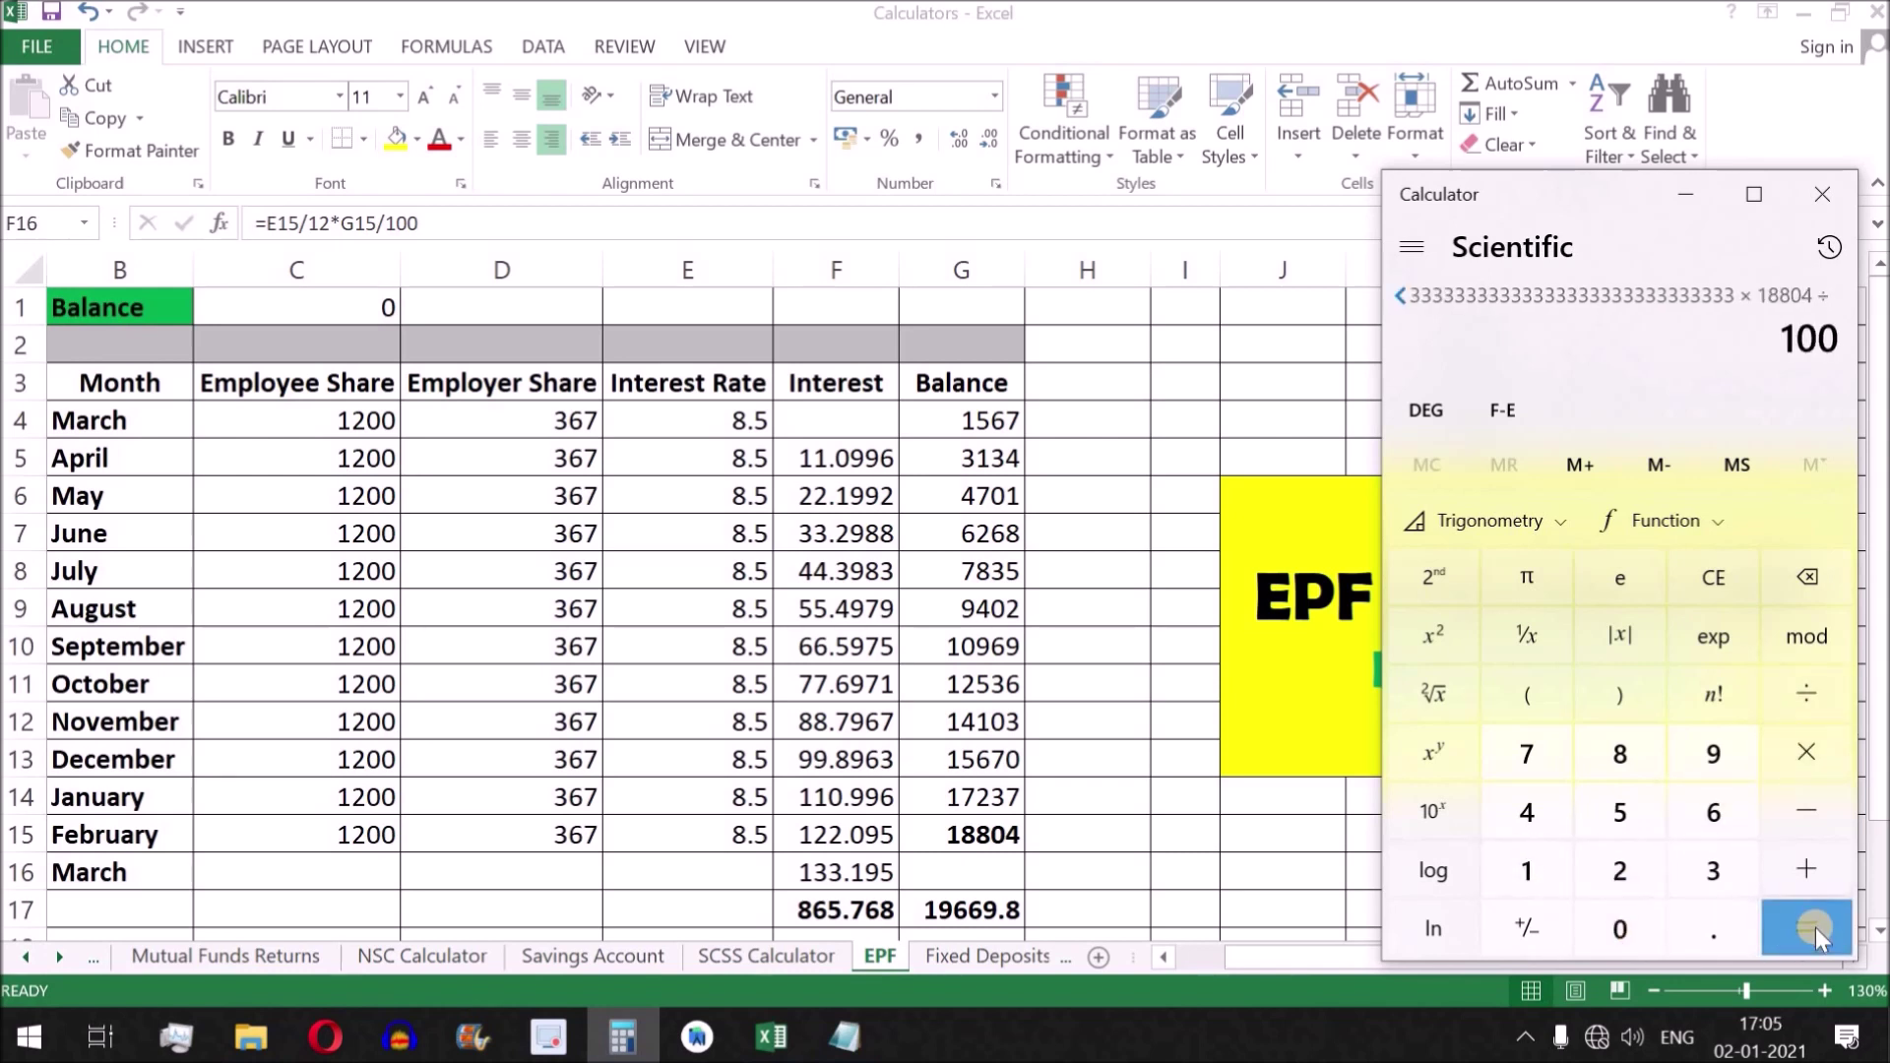
{"action": "left_click", "coordinate": [1816, 927]}
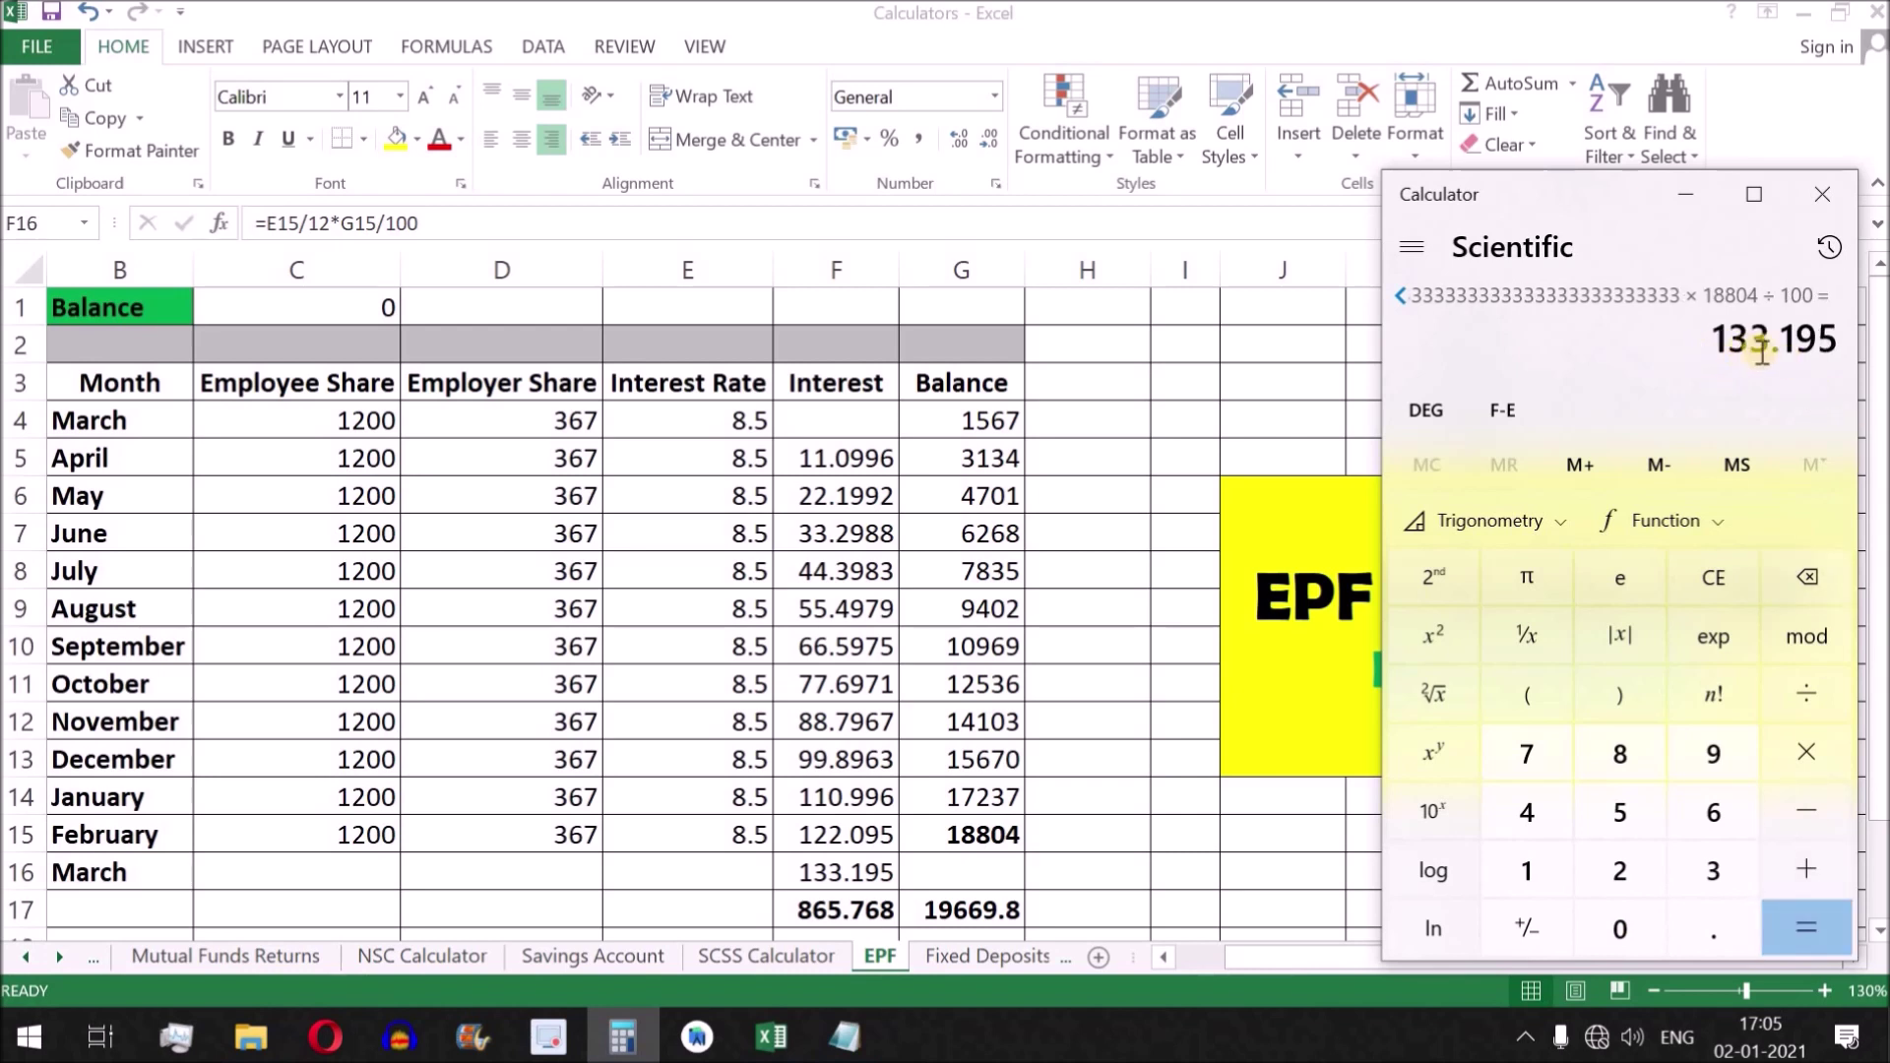
{"action": "left_click", "coordinate": [848, 873]}
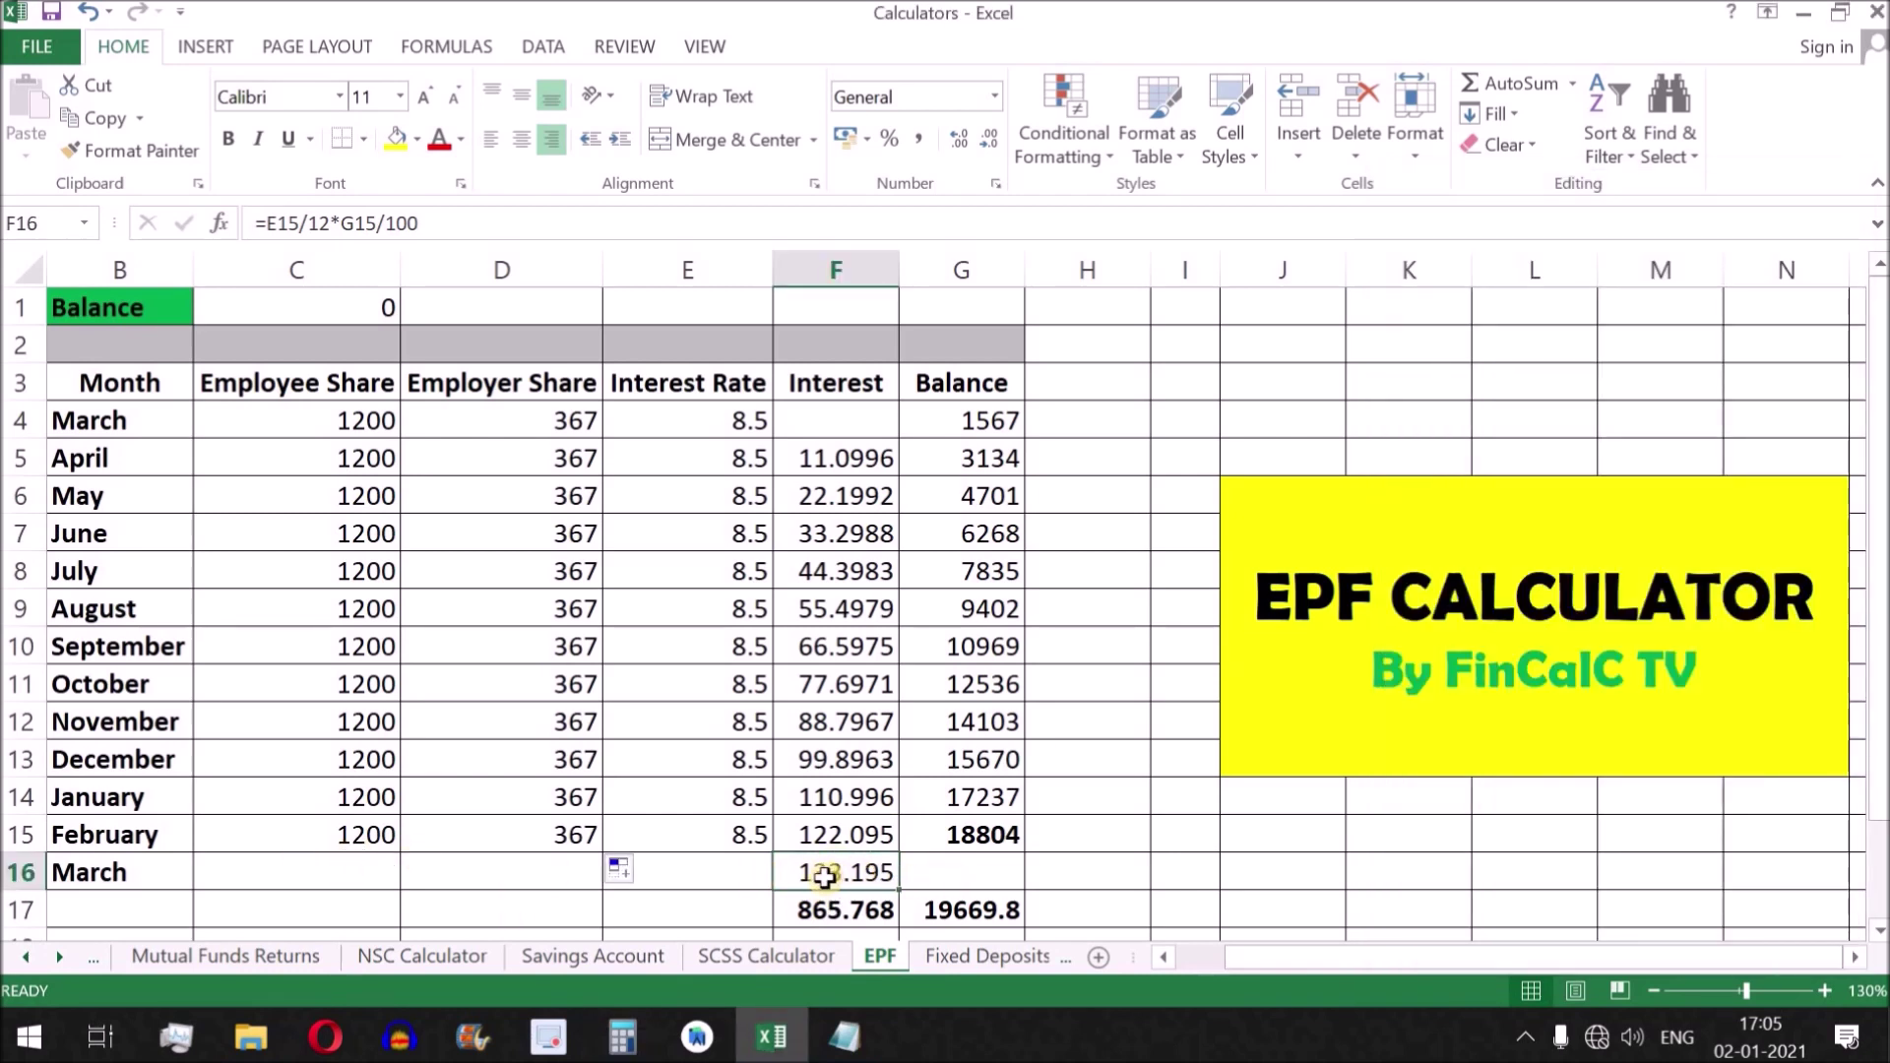
Review the total interest in F17, February's balance in G15, and the closing balance in G17 that adds them together
{"action": "left_click_drag", "start_coordinate": [842, 461], "coordinate": [834, 882]}
{"action": "left_click", "coordinate": [836, 907]}
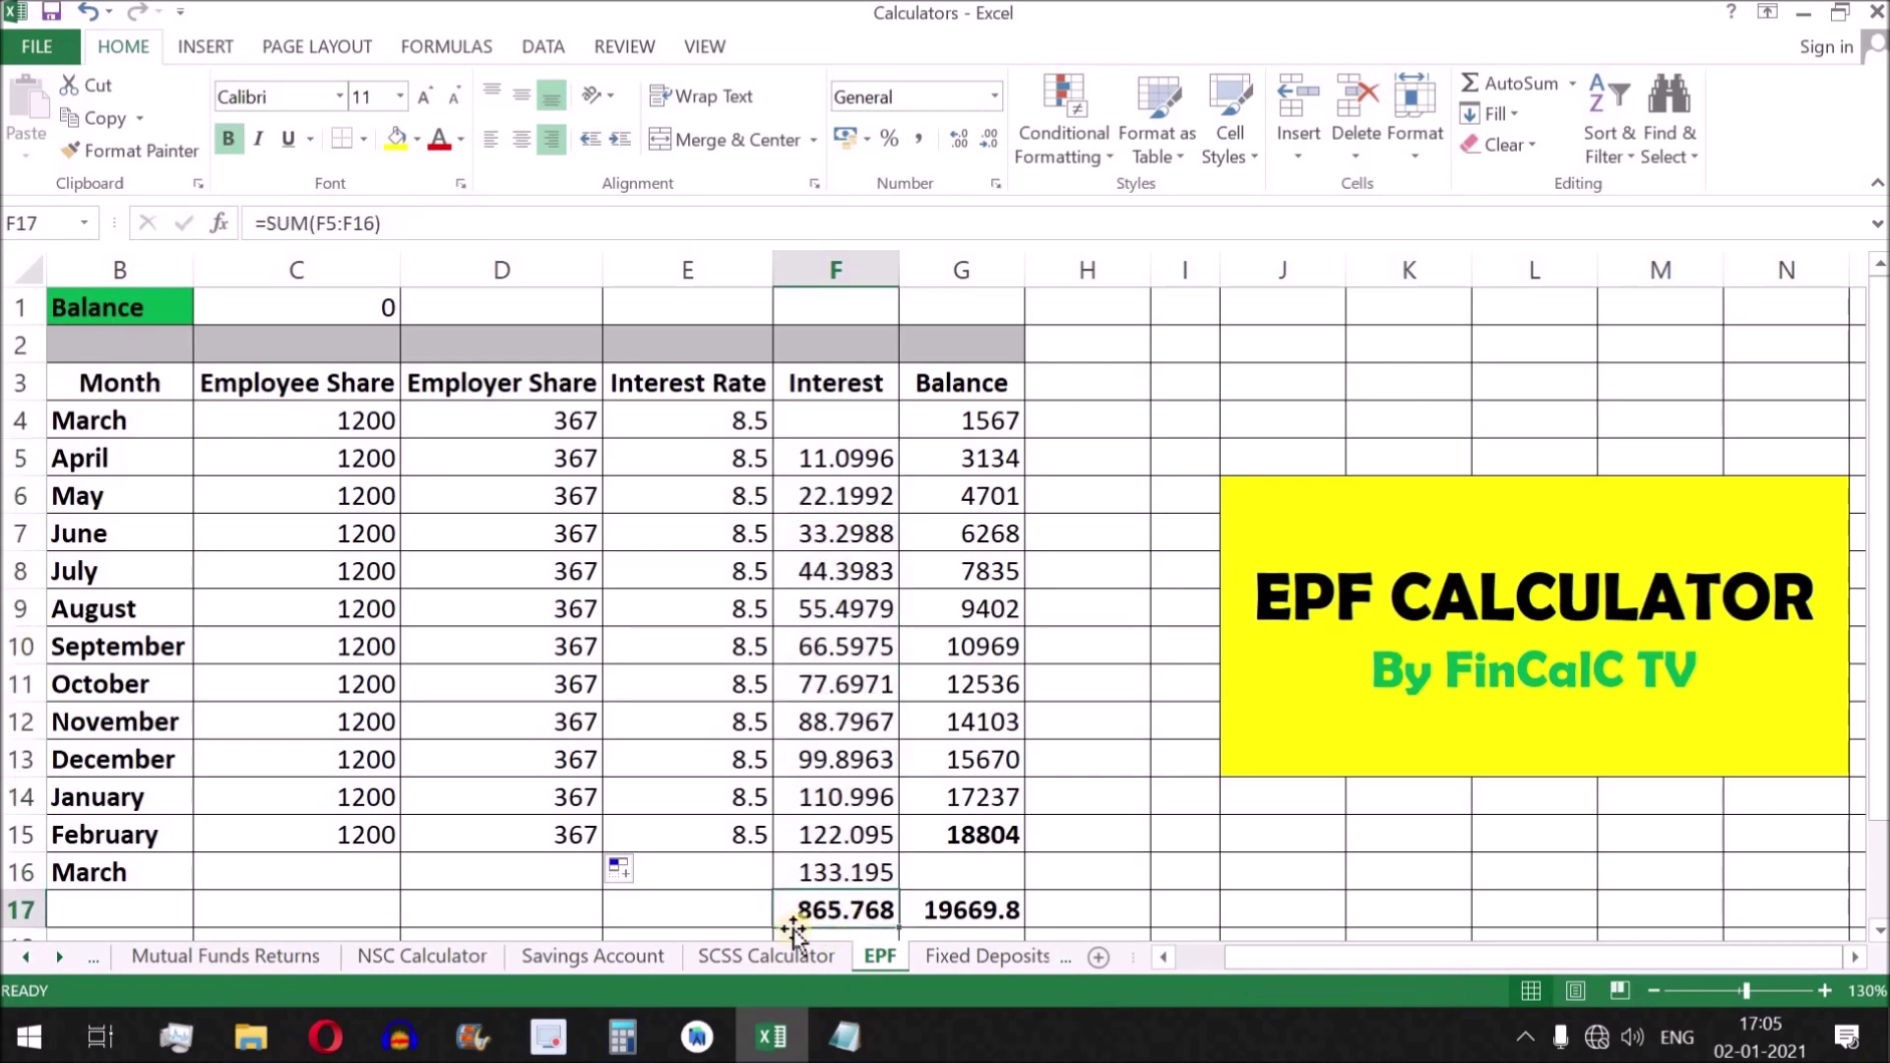
{"action": "left_click", "coordinate": [973, 843]}
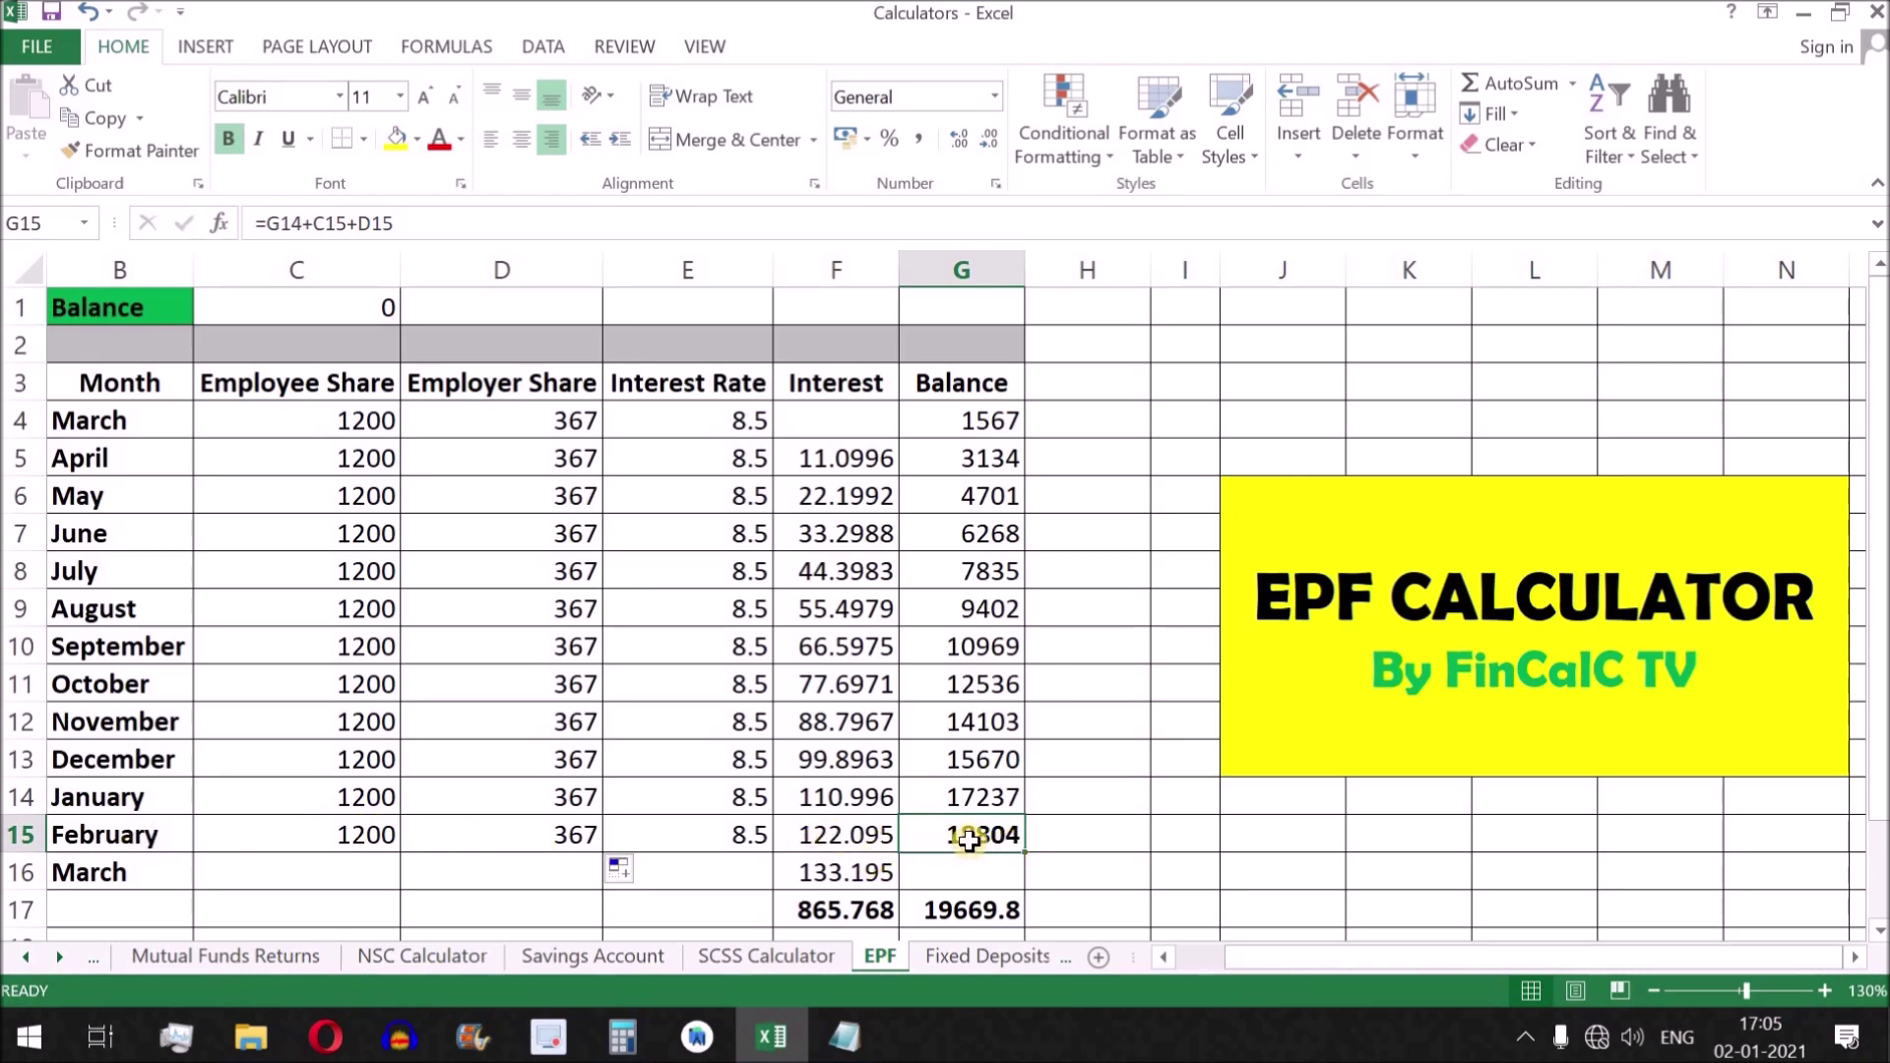
{"action": "left_click", "coordinate": [892, 914]}
{"action": "left_click", "coordinate": [960, 911]}
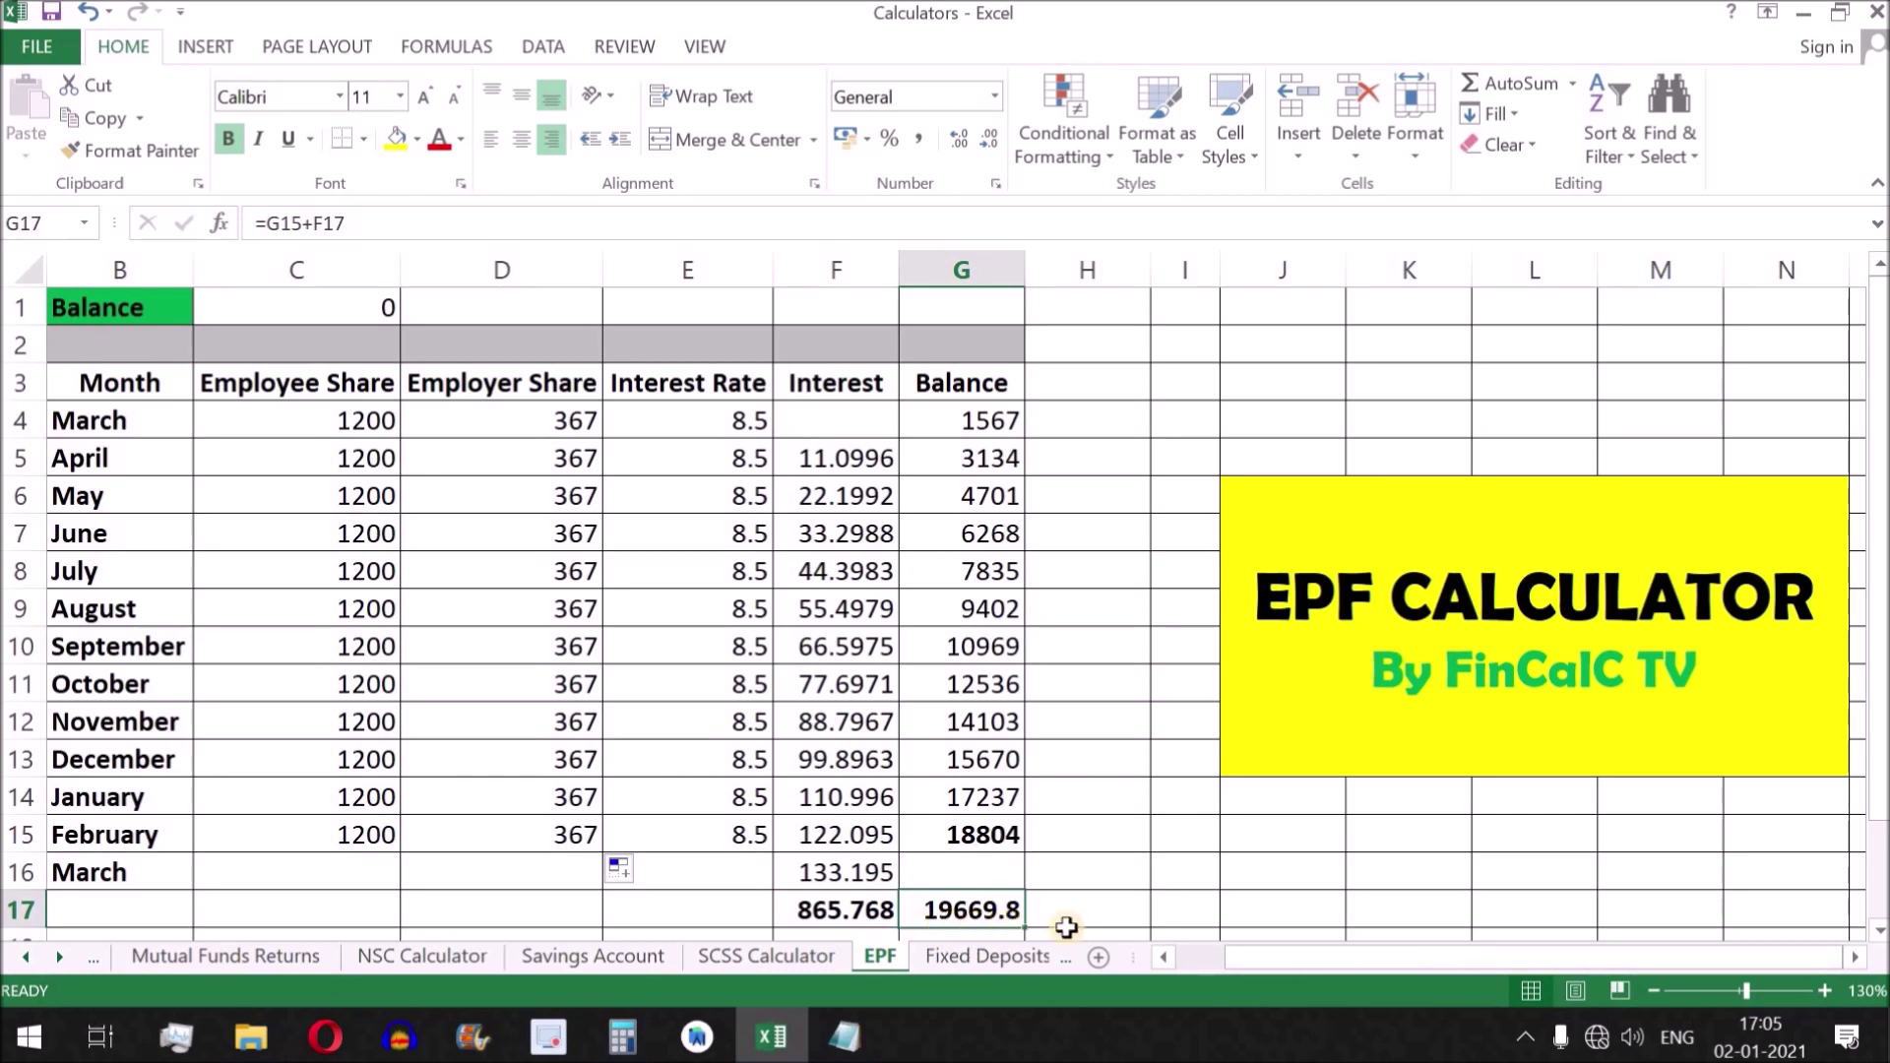
{"action": "left_click", "coordinate": [823, 916]}
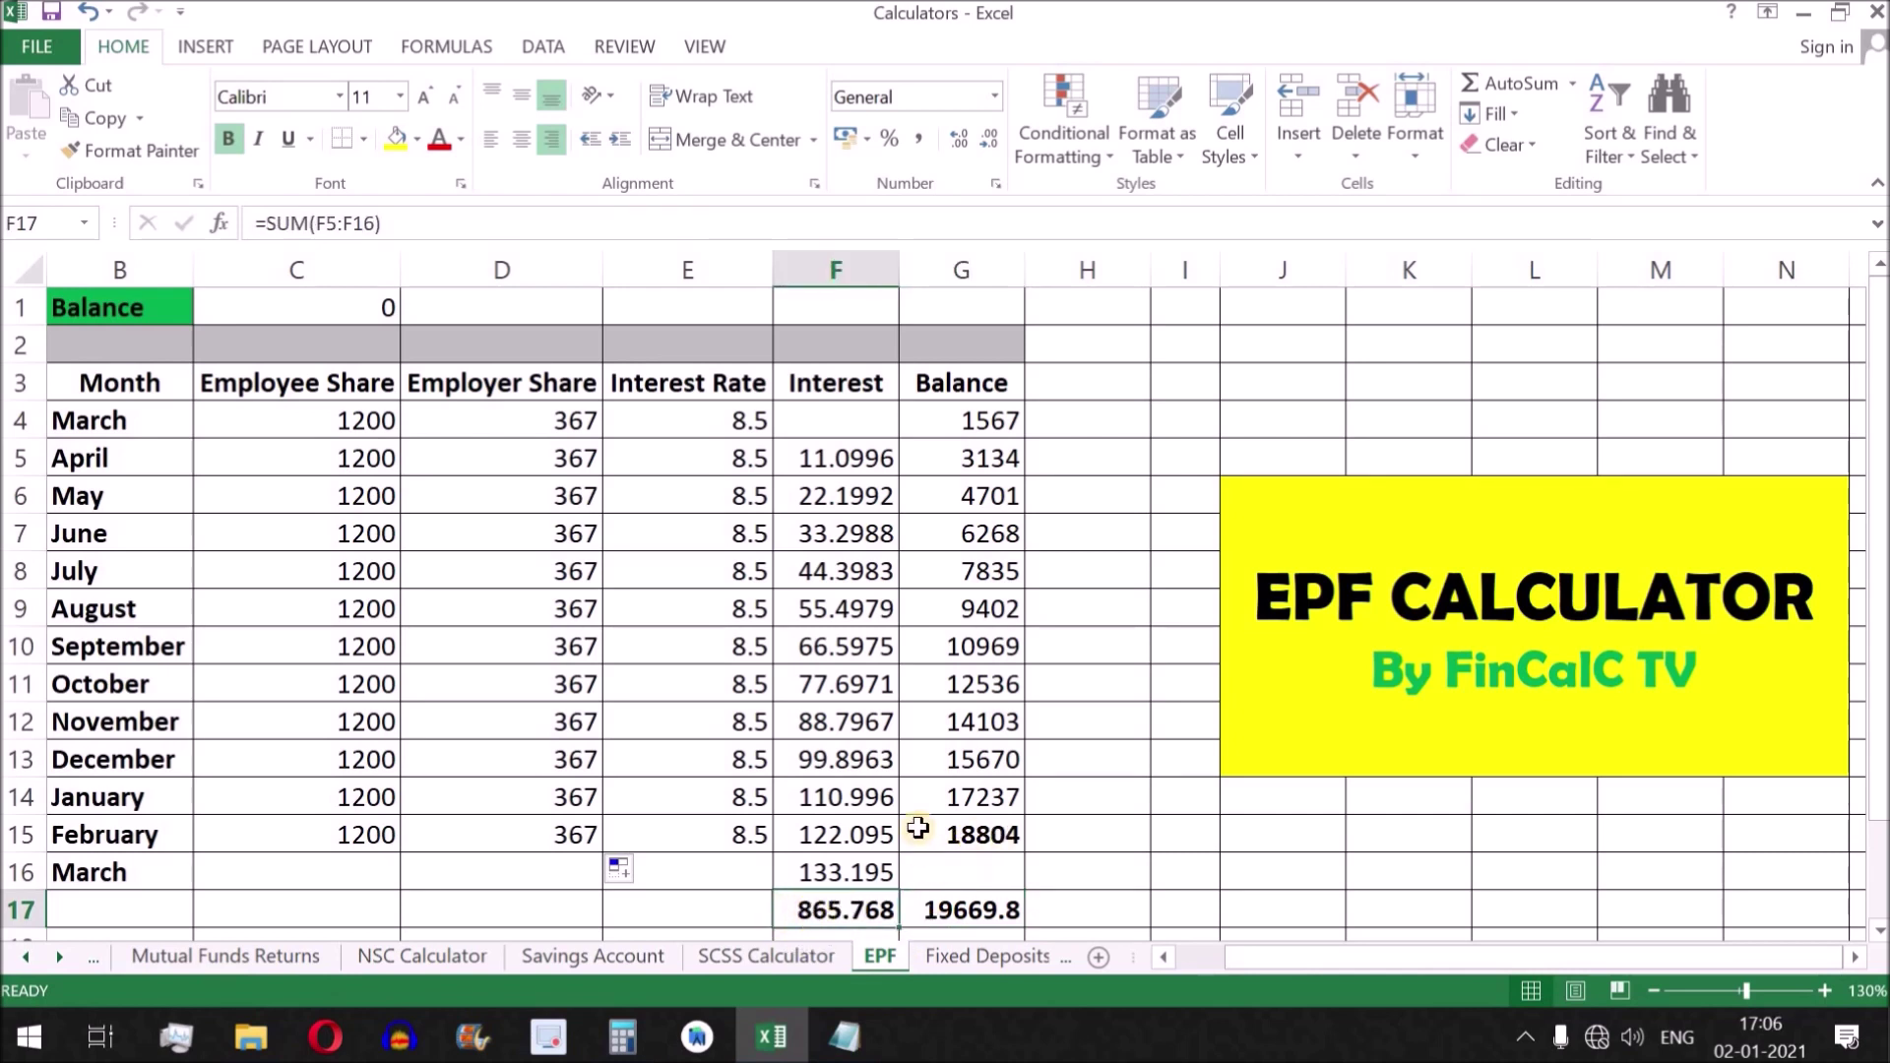
{"action": "left_click", "coordinate": [951, 908]}
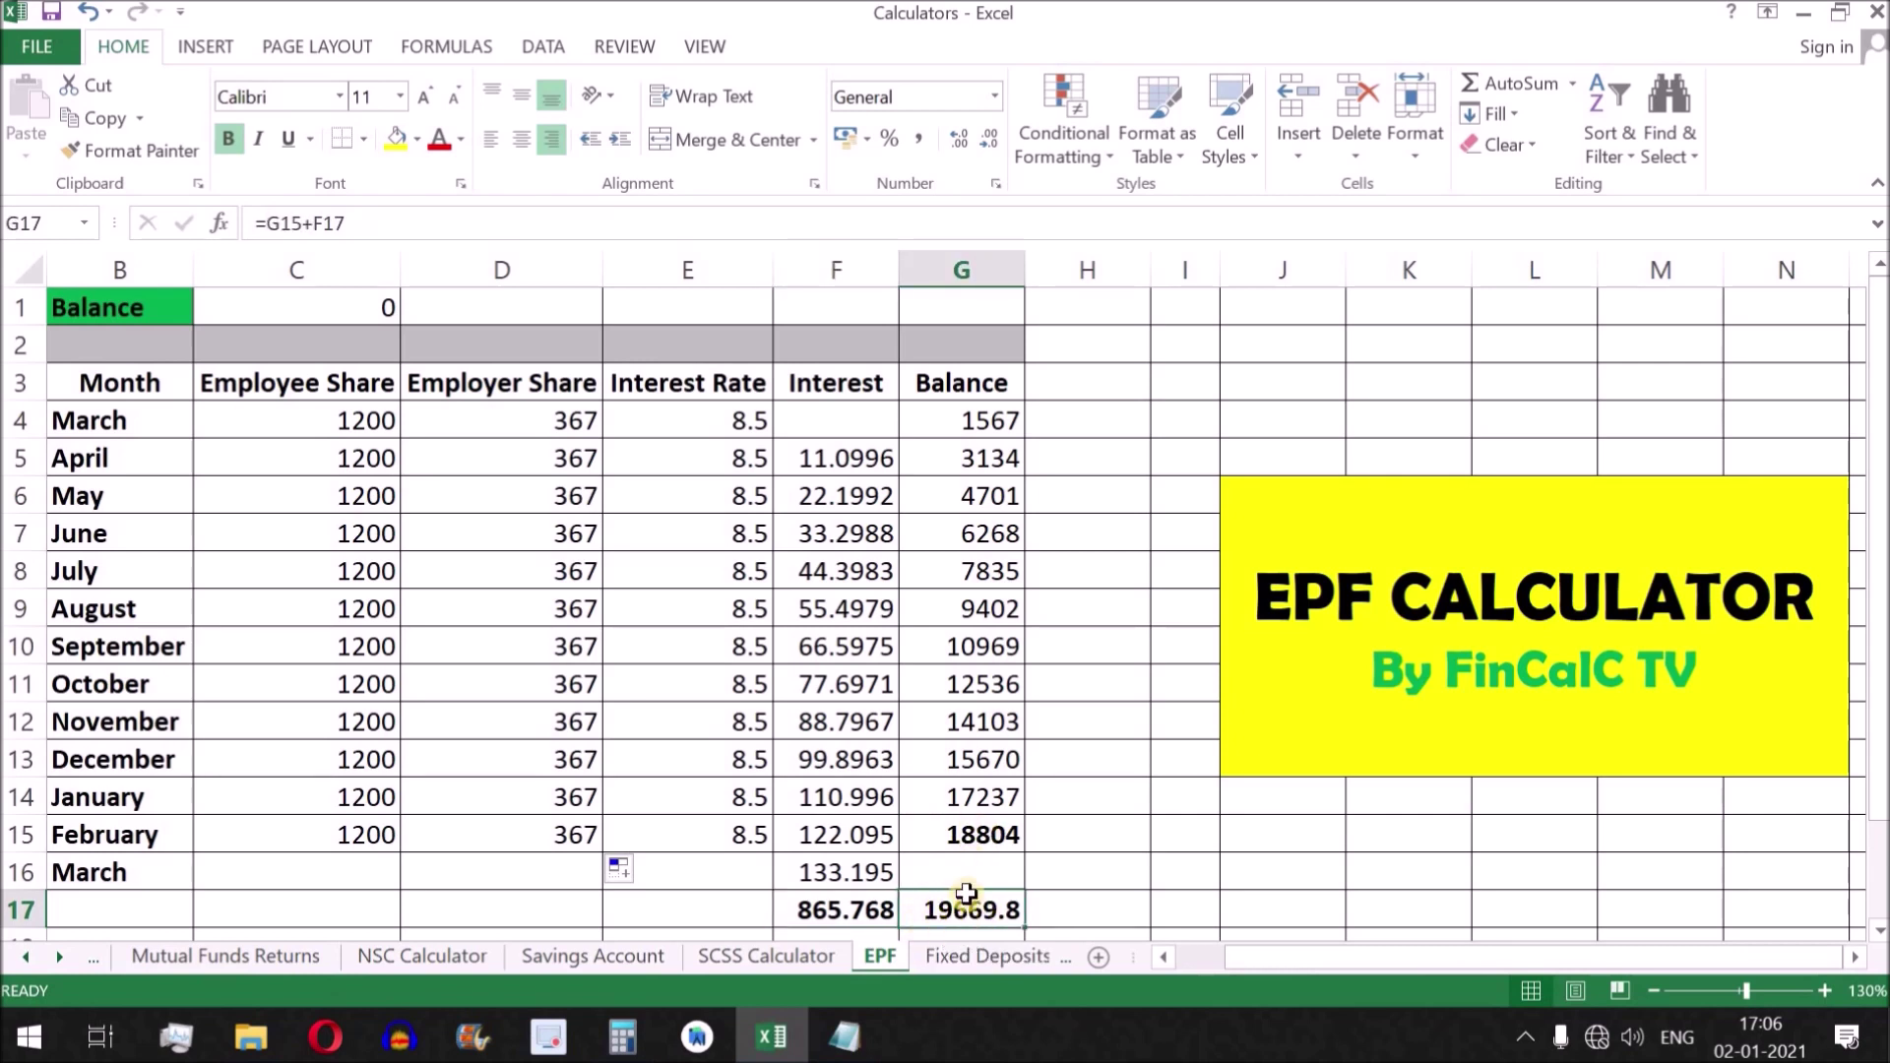
Set the opening balance in C1 to the previous year's closing balance, 19669.8
{"action": "left_click", "coordinate": [377, 308]}
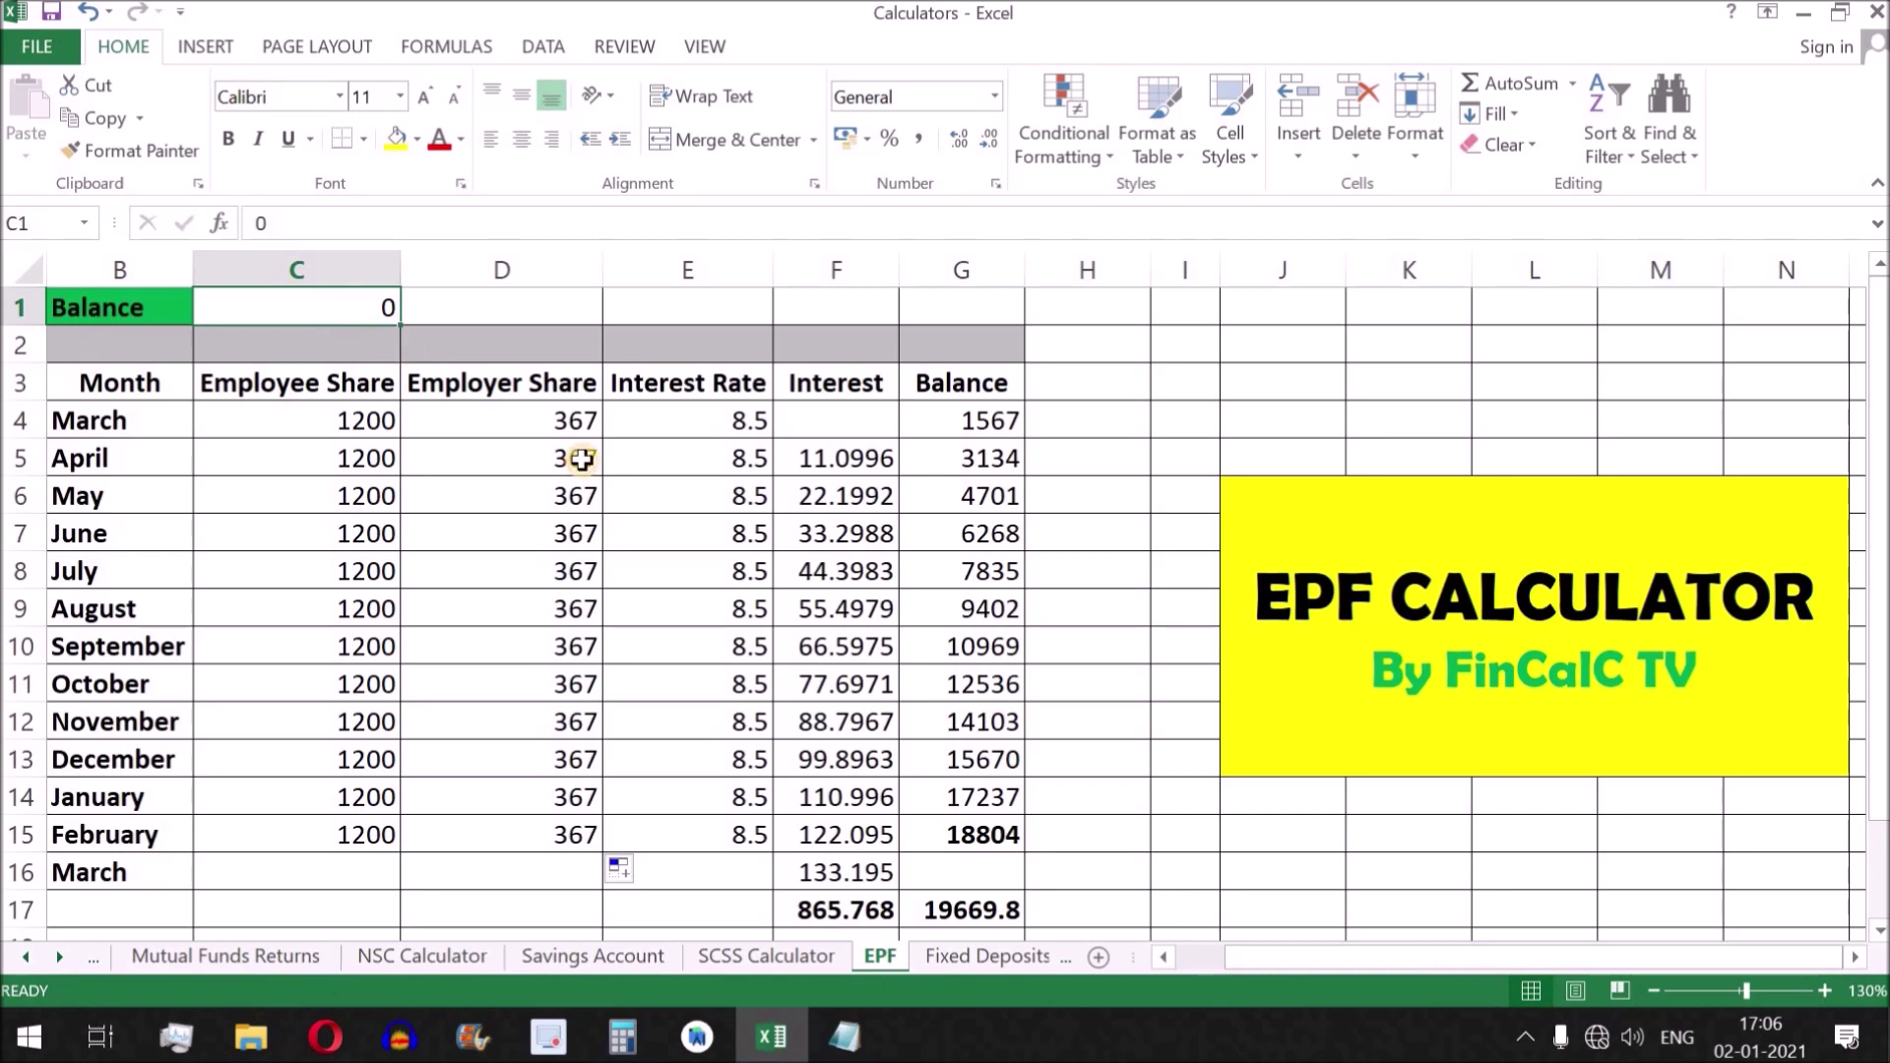
{"action": "type", "text": "19"}
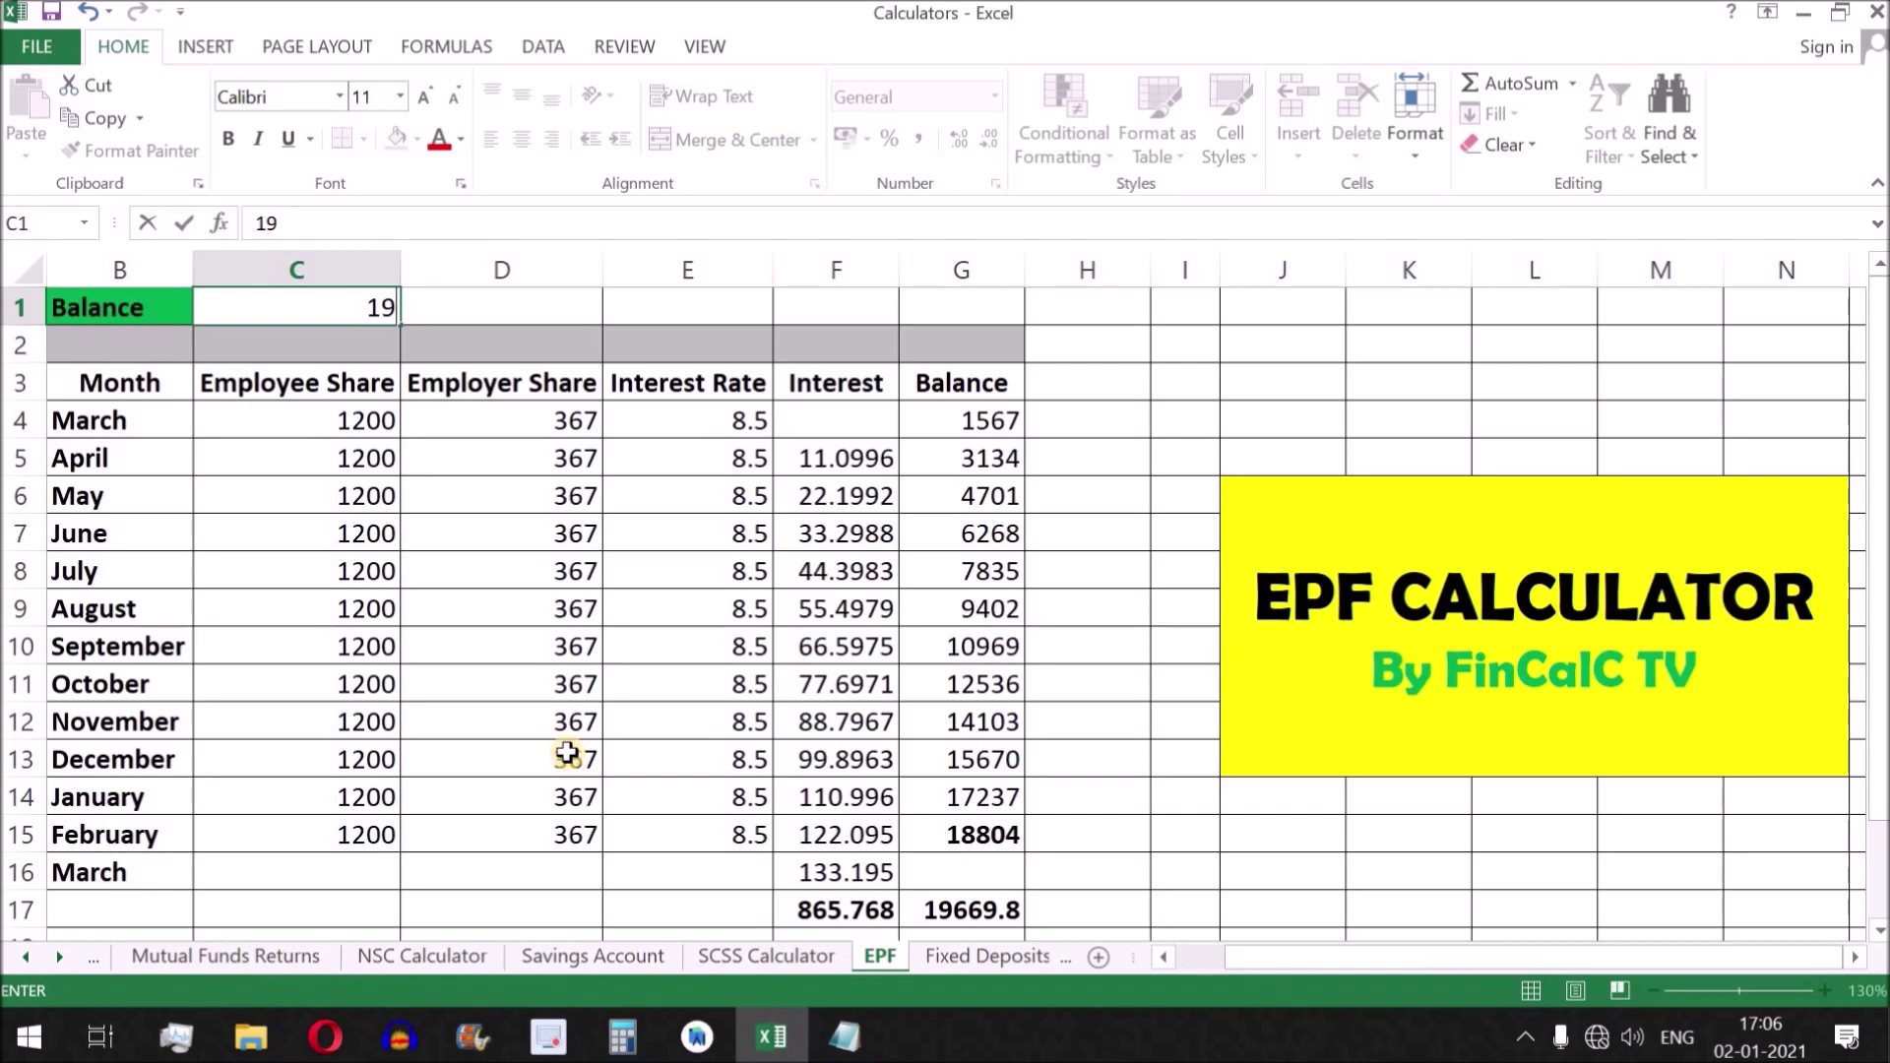
{"action": "type", "text": "669"}
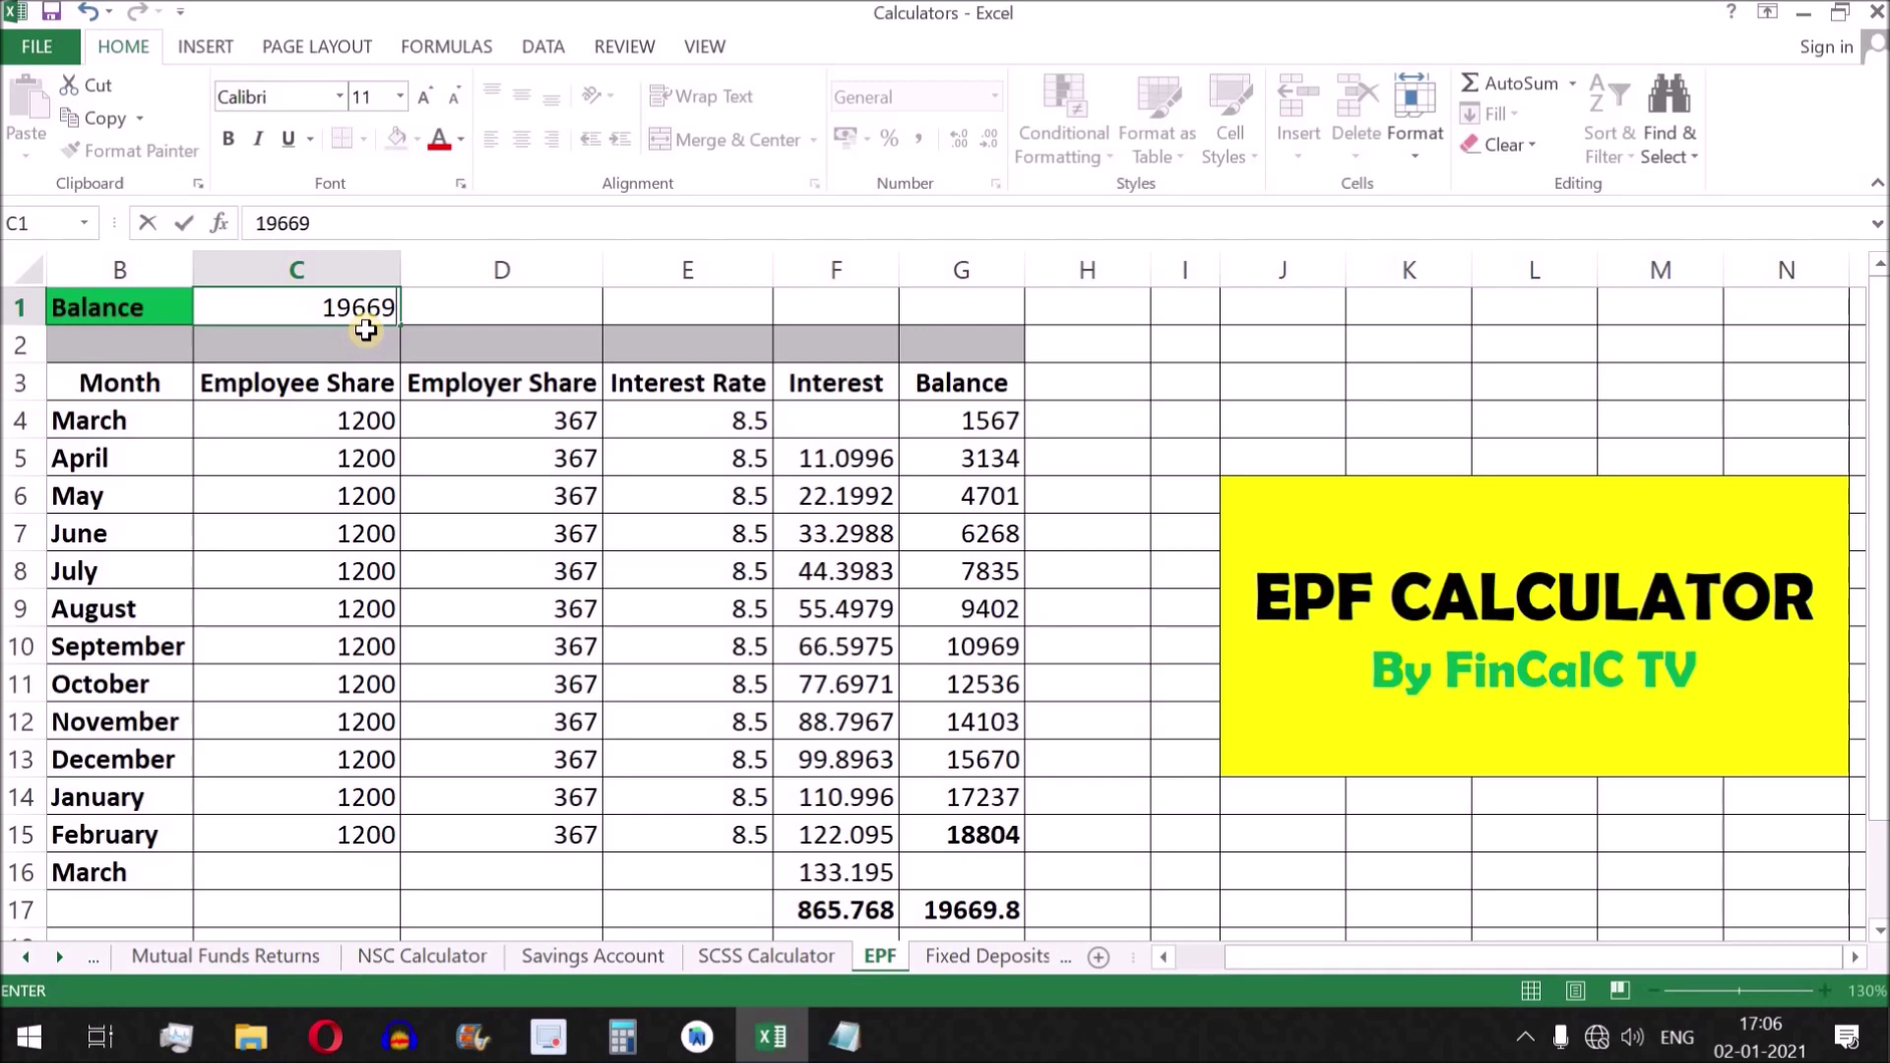
{"action": "type", "text": "."}
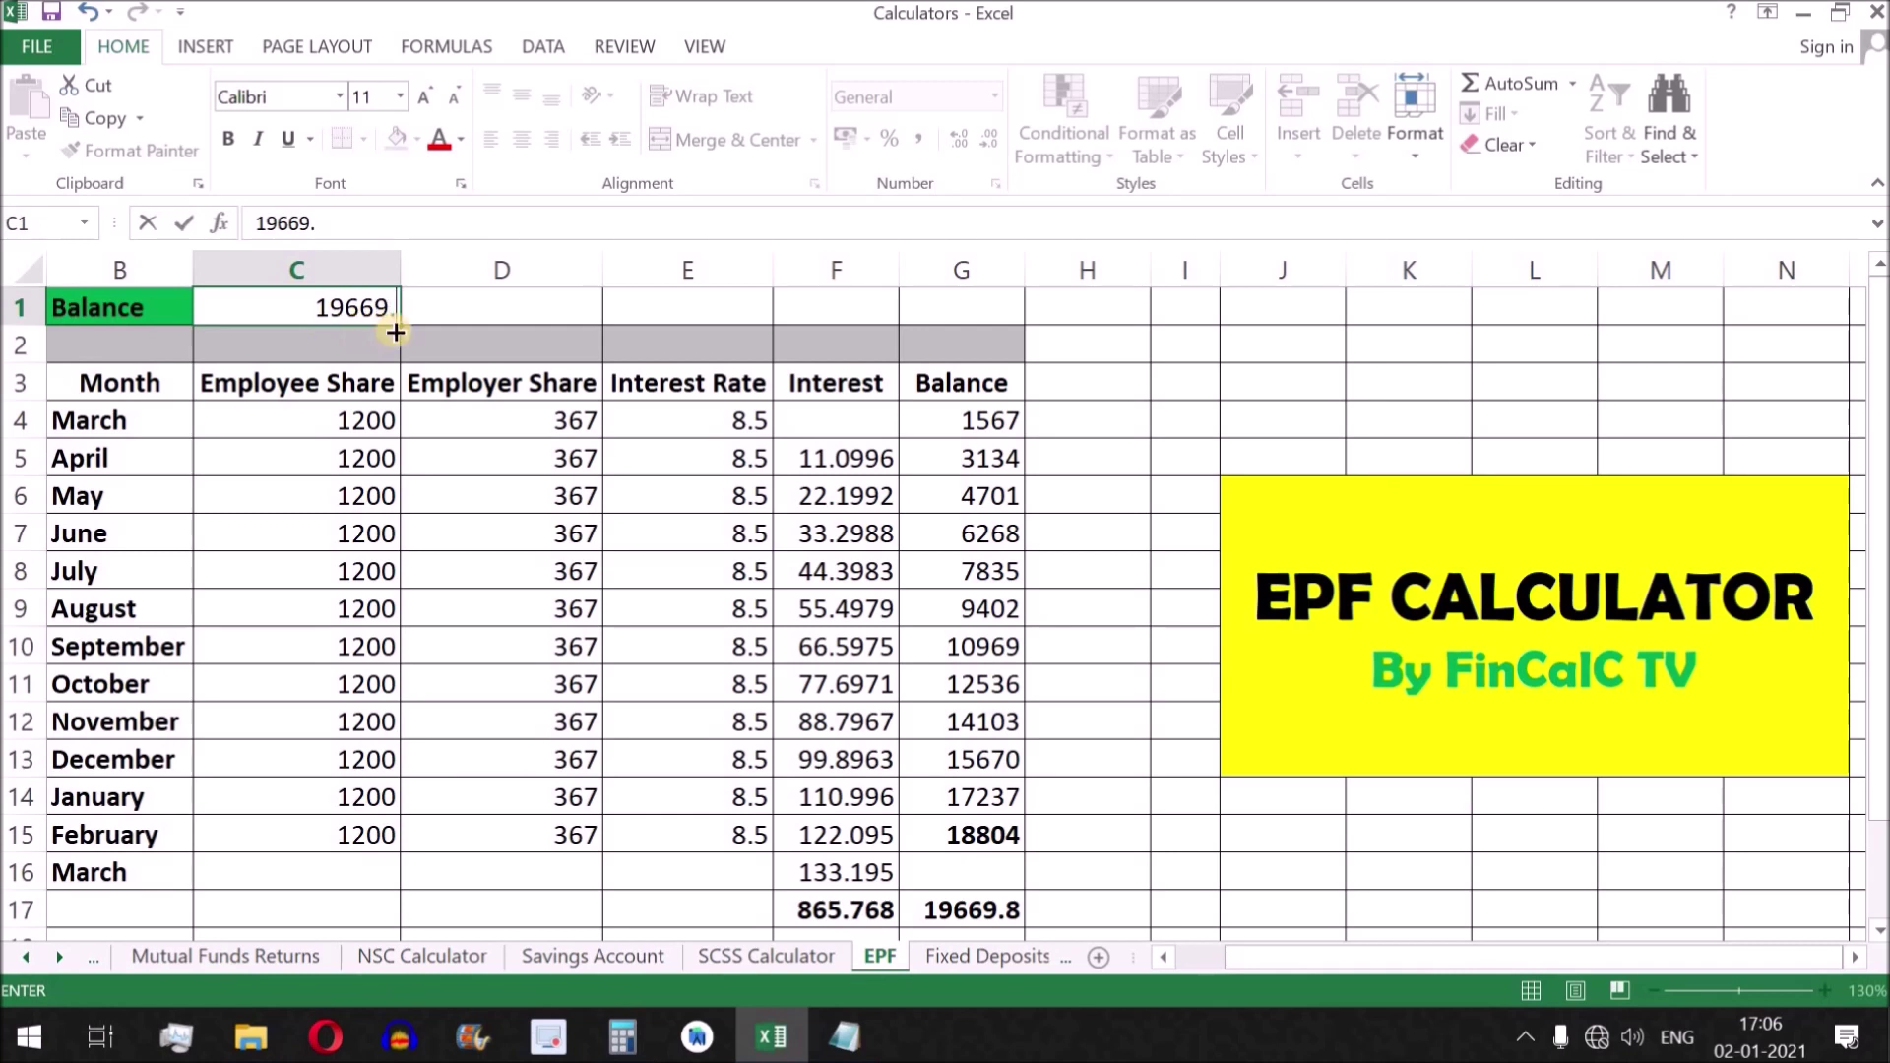
{"action": "type", "text": "8"}
{"action": "key", "text": "Return"}
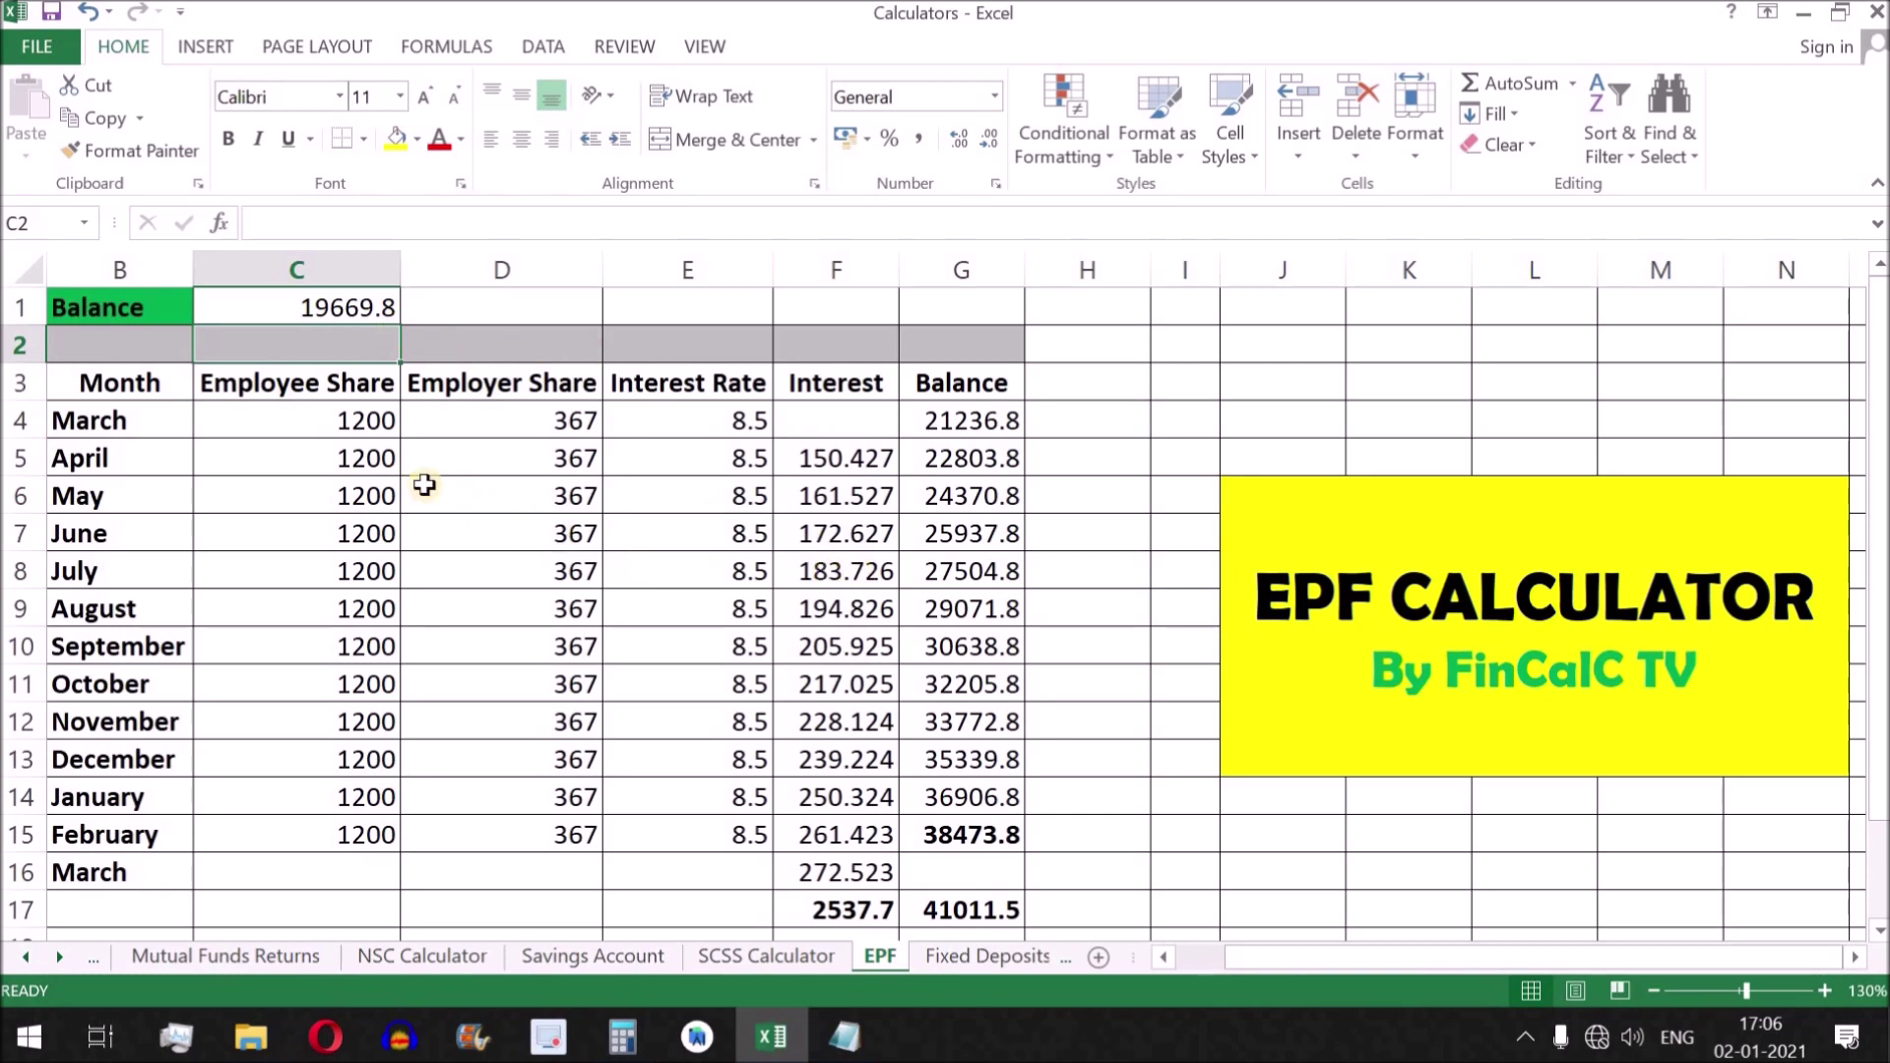
Review the employee and employer shares in C4:D15, April's interest formula in F5, and the interest rate in E6
{"action": "left_click_drag", "start_coordinate": [363, 421], "coordinate": [531, 834]}
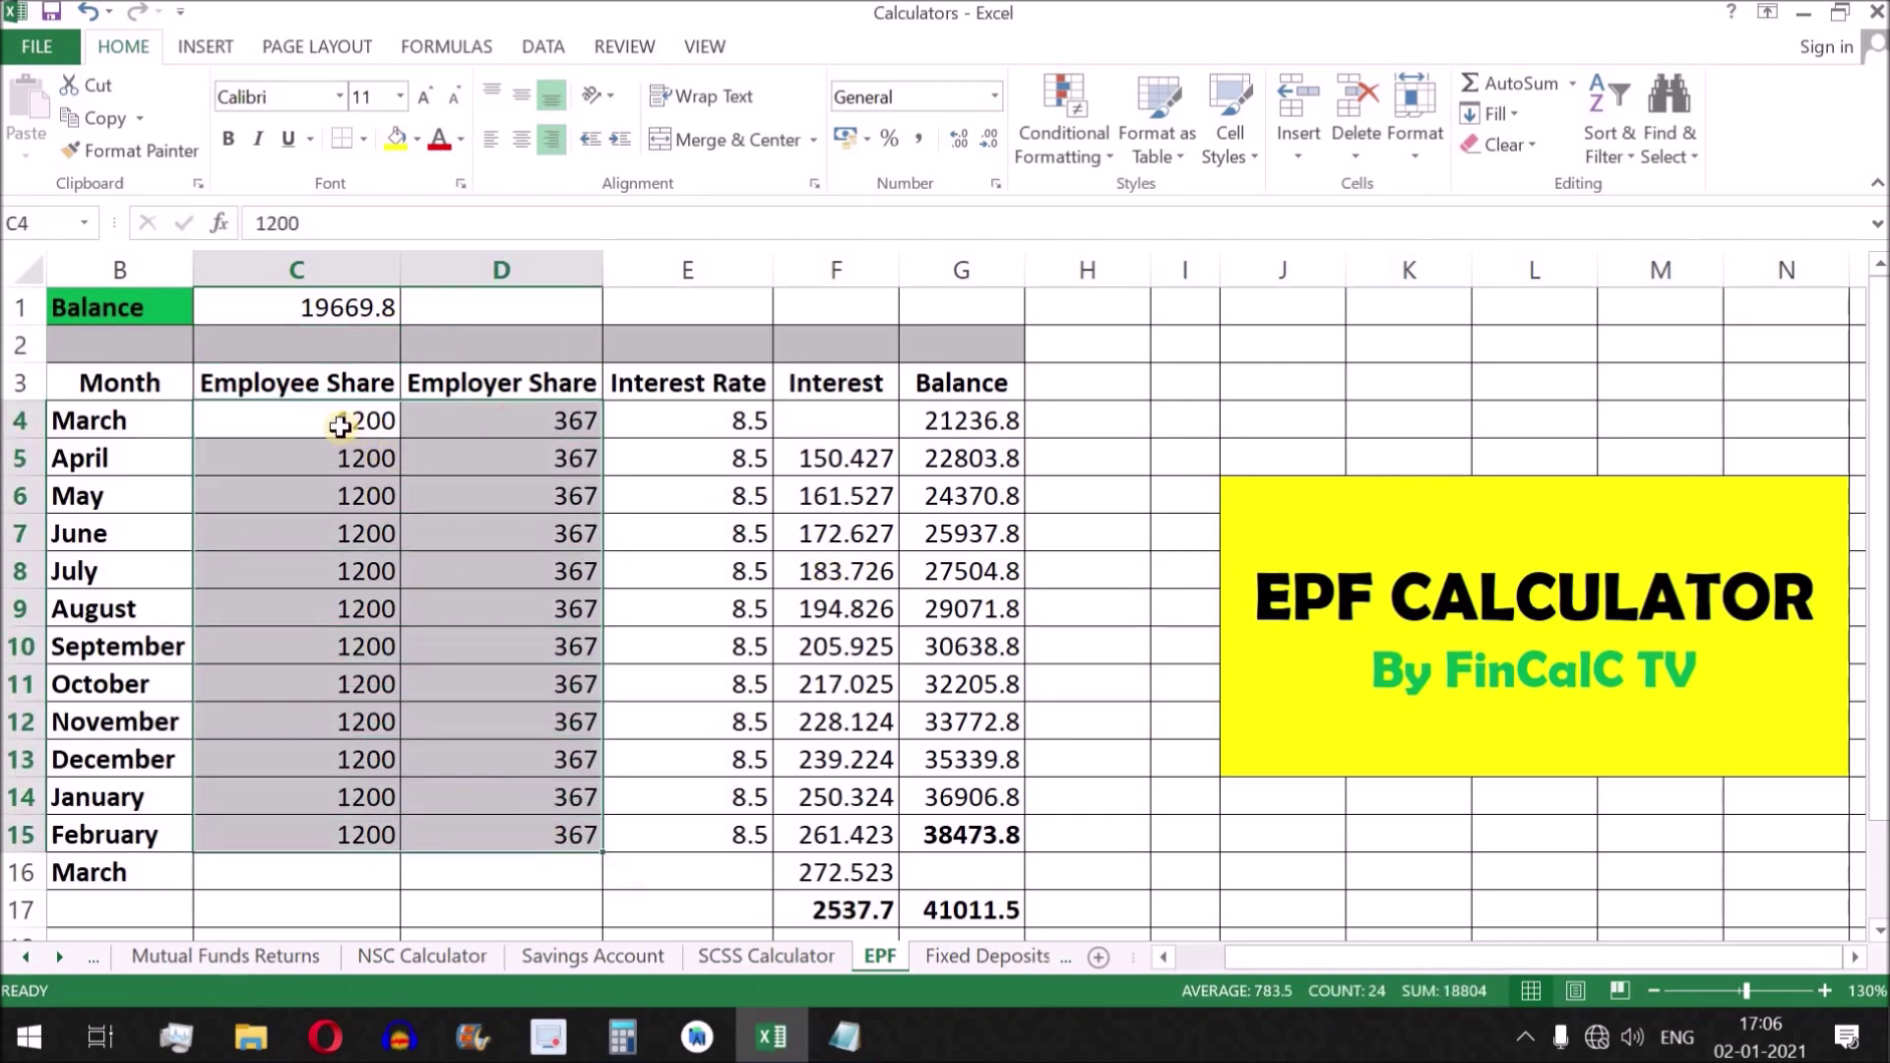
{"action": "left_click", "coordinate": [340, 426]}
{"action": "left_click_drag", "start_coordinate": [354, 427], "coordinate": [523, 421]}
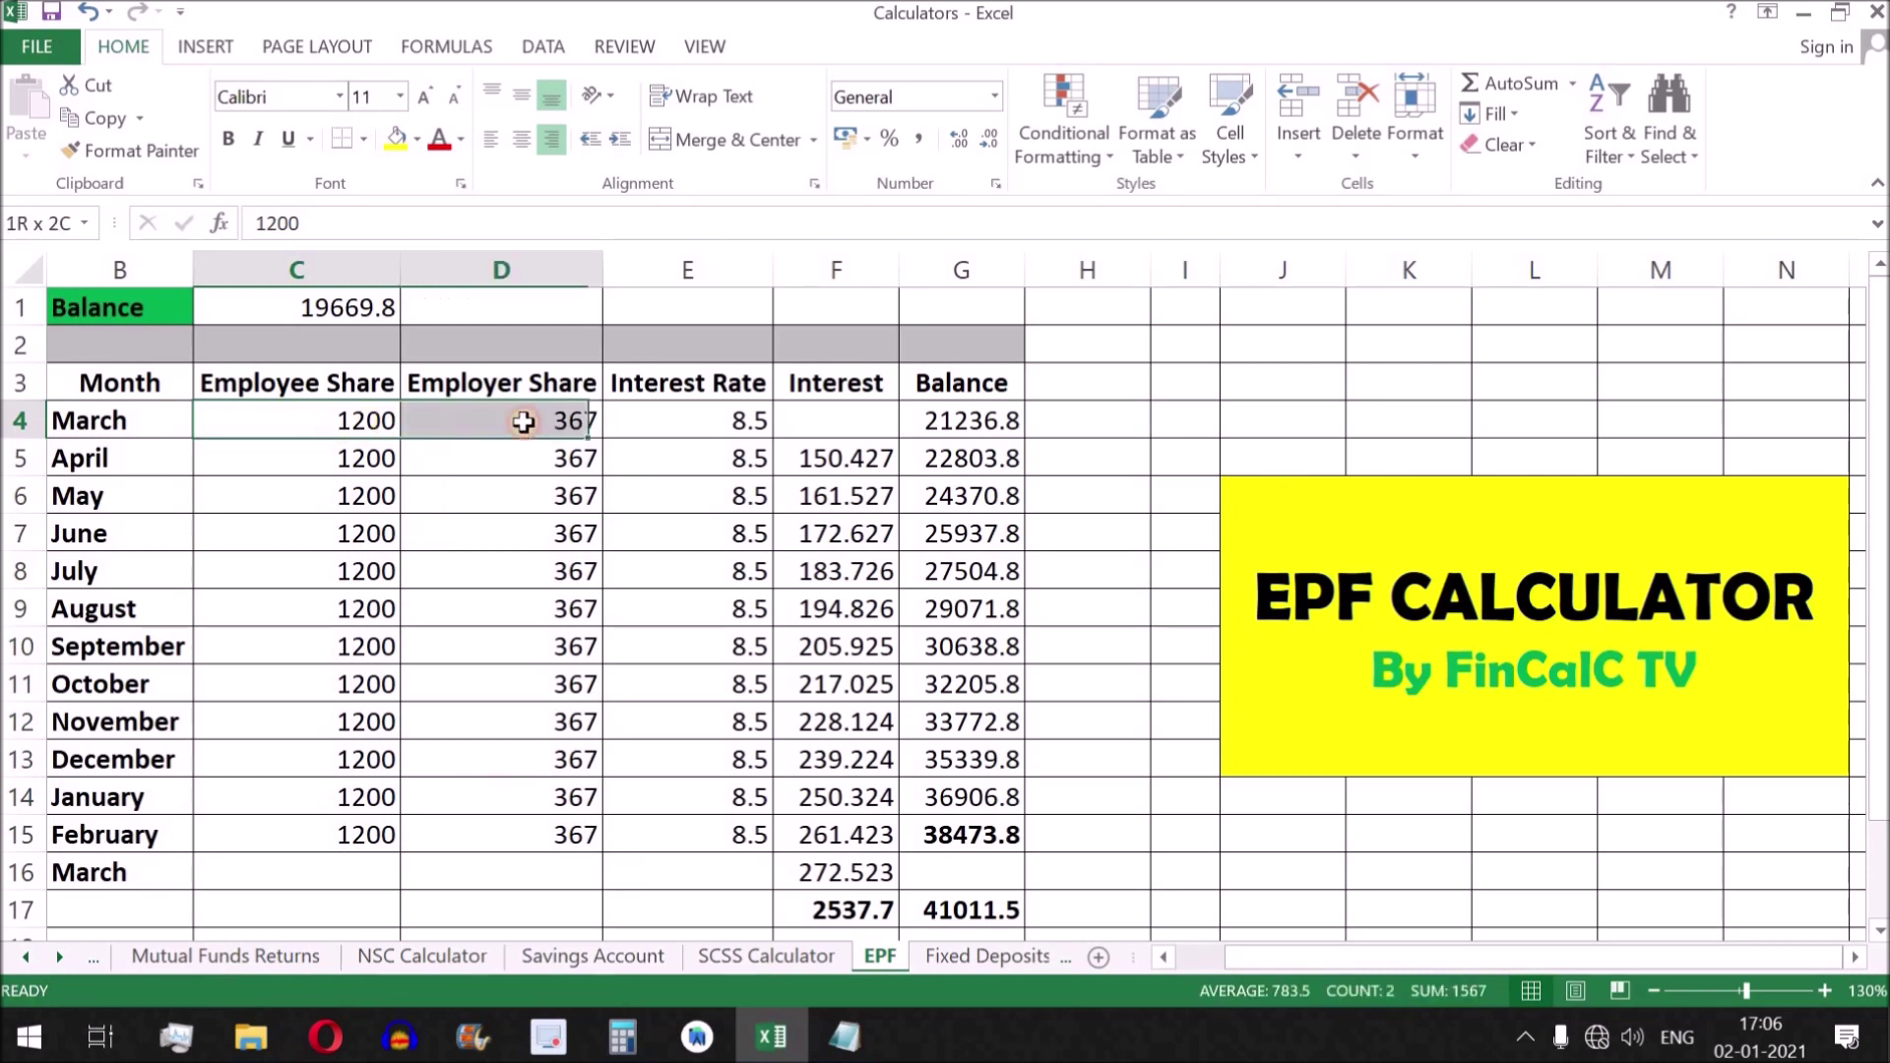
{"action": "left_click", "coordinate": [817, 458]}
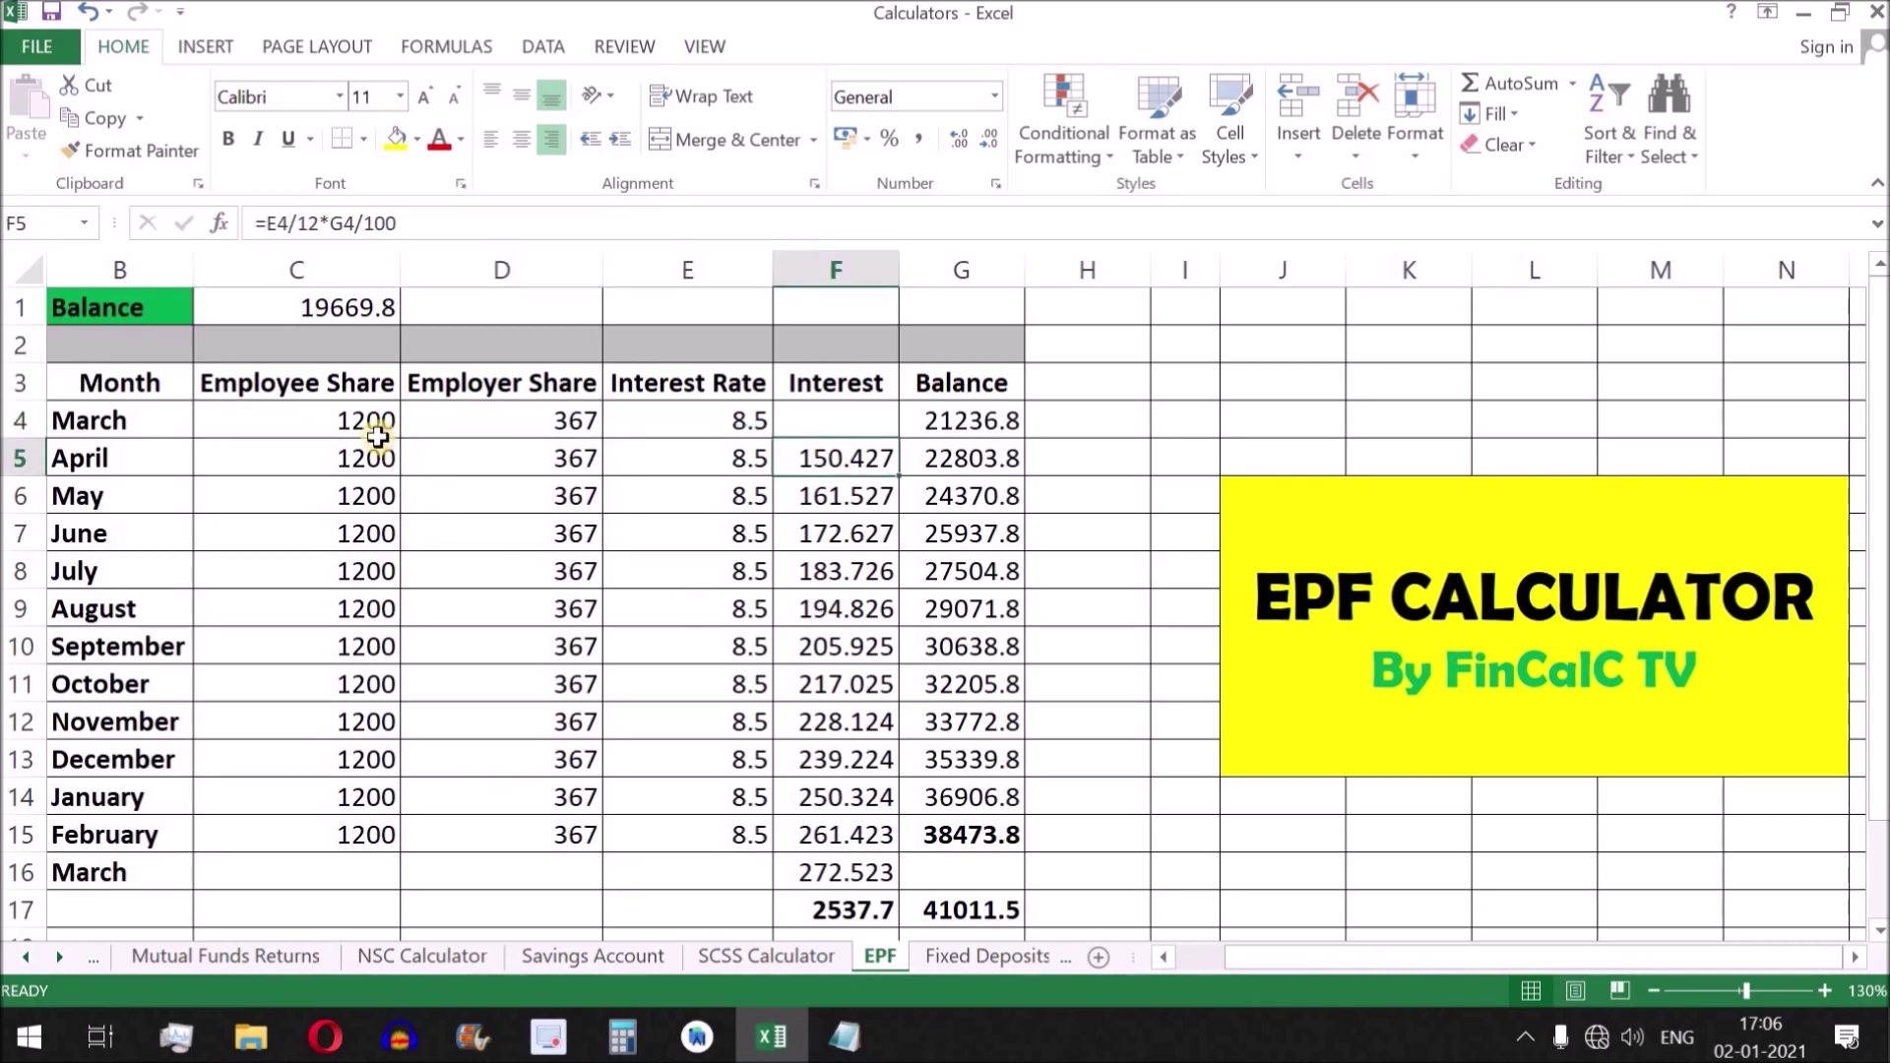
{"action": "left_click_drag", "start_coordinate": [346, 427], "coordinate": [560, 830]}
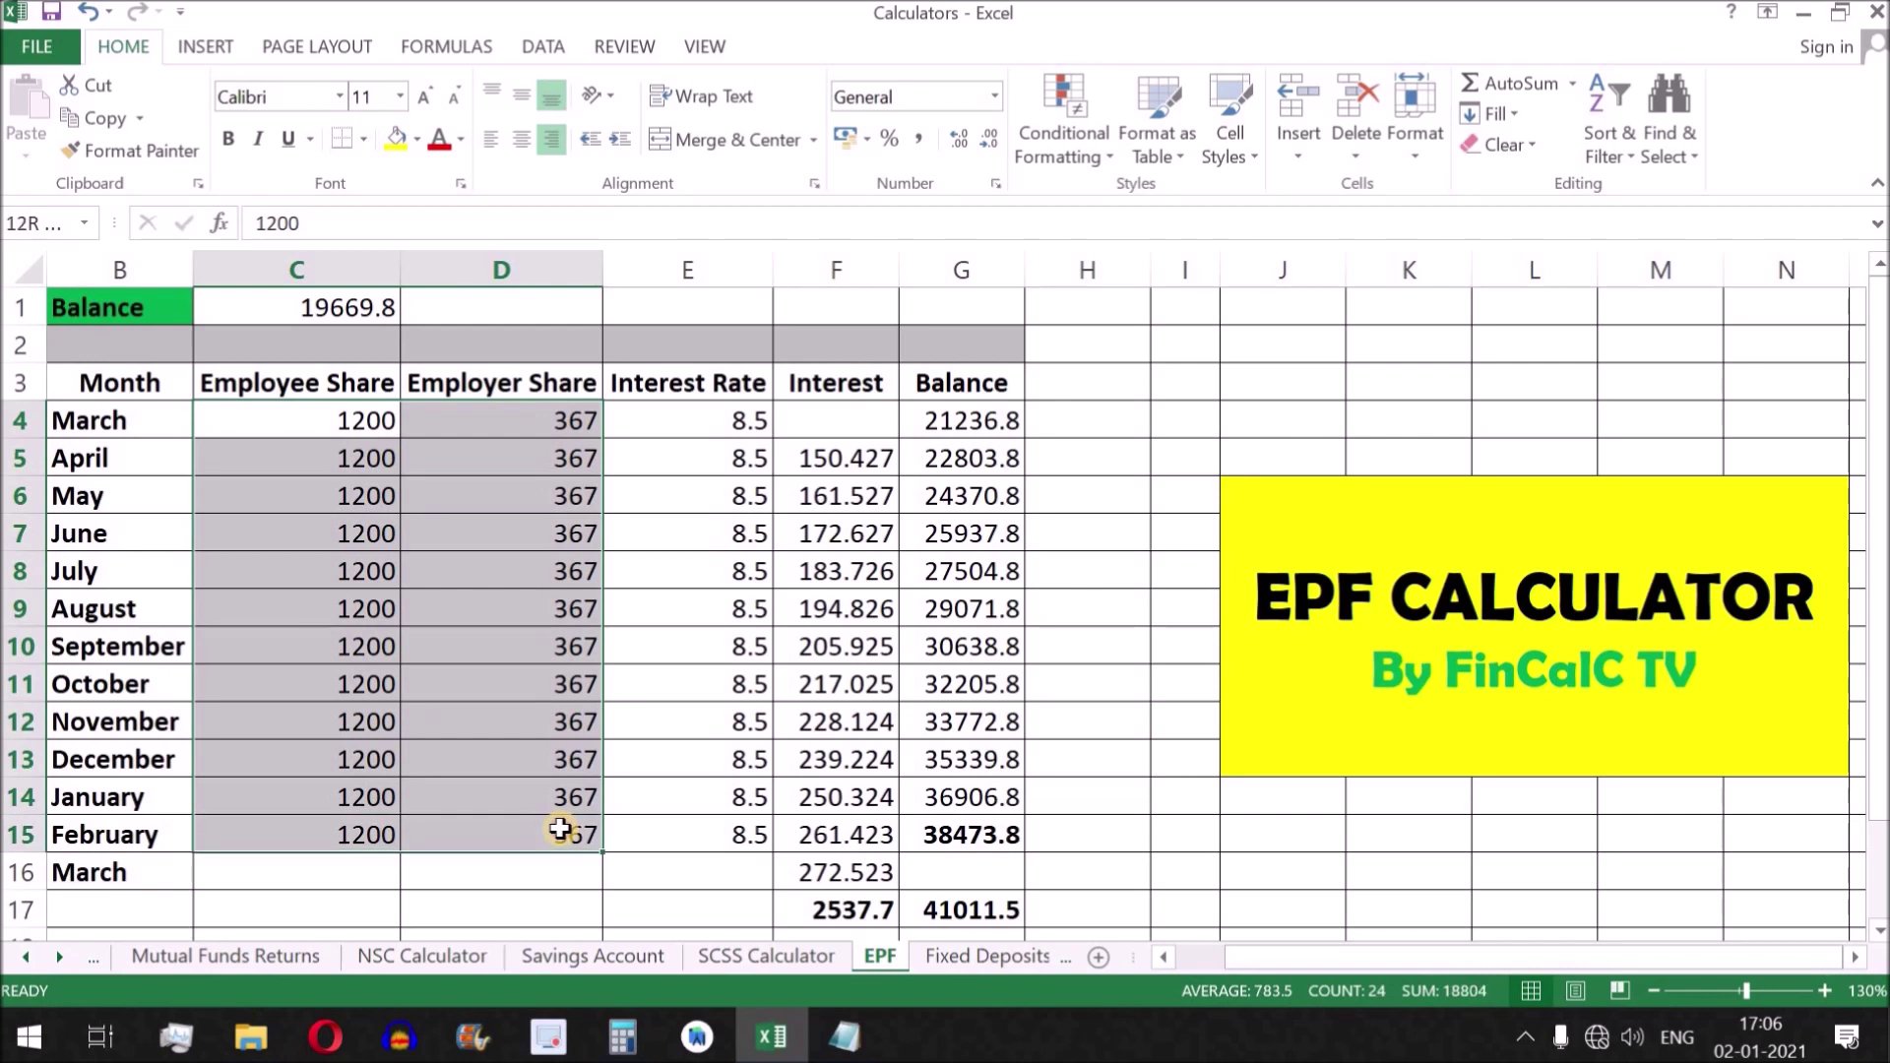
{"action": "left_click", "coordinate": [709, 495]}
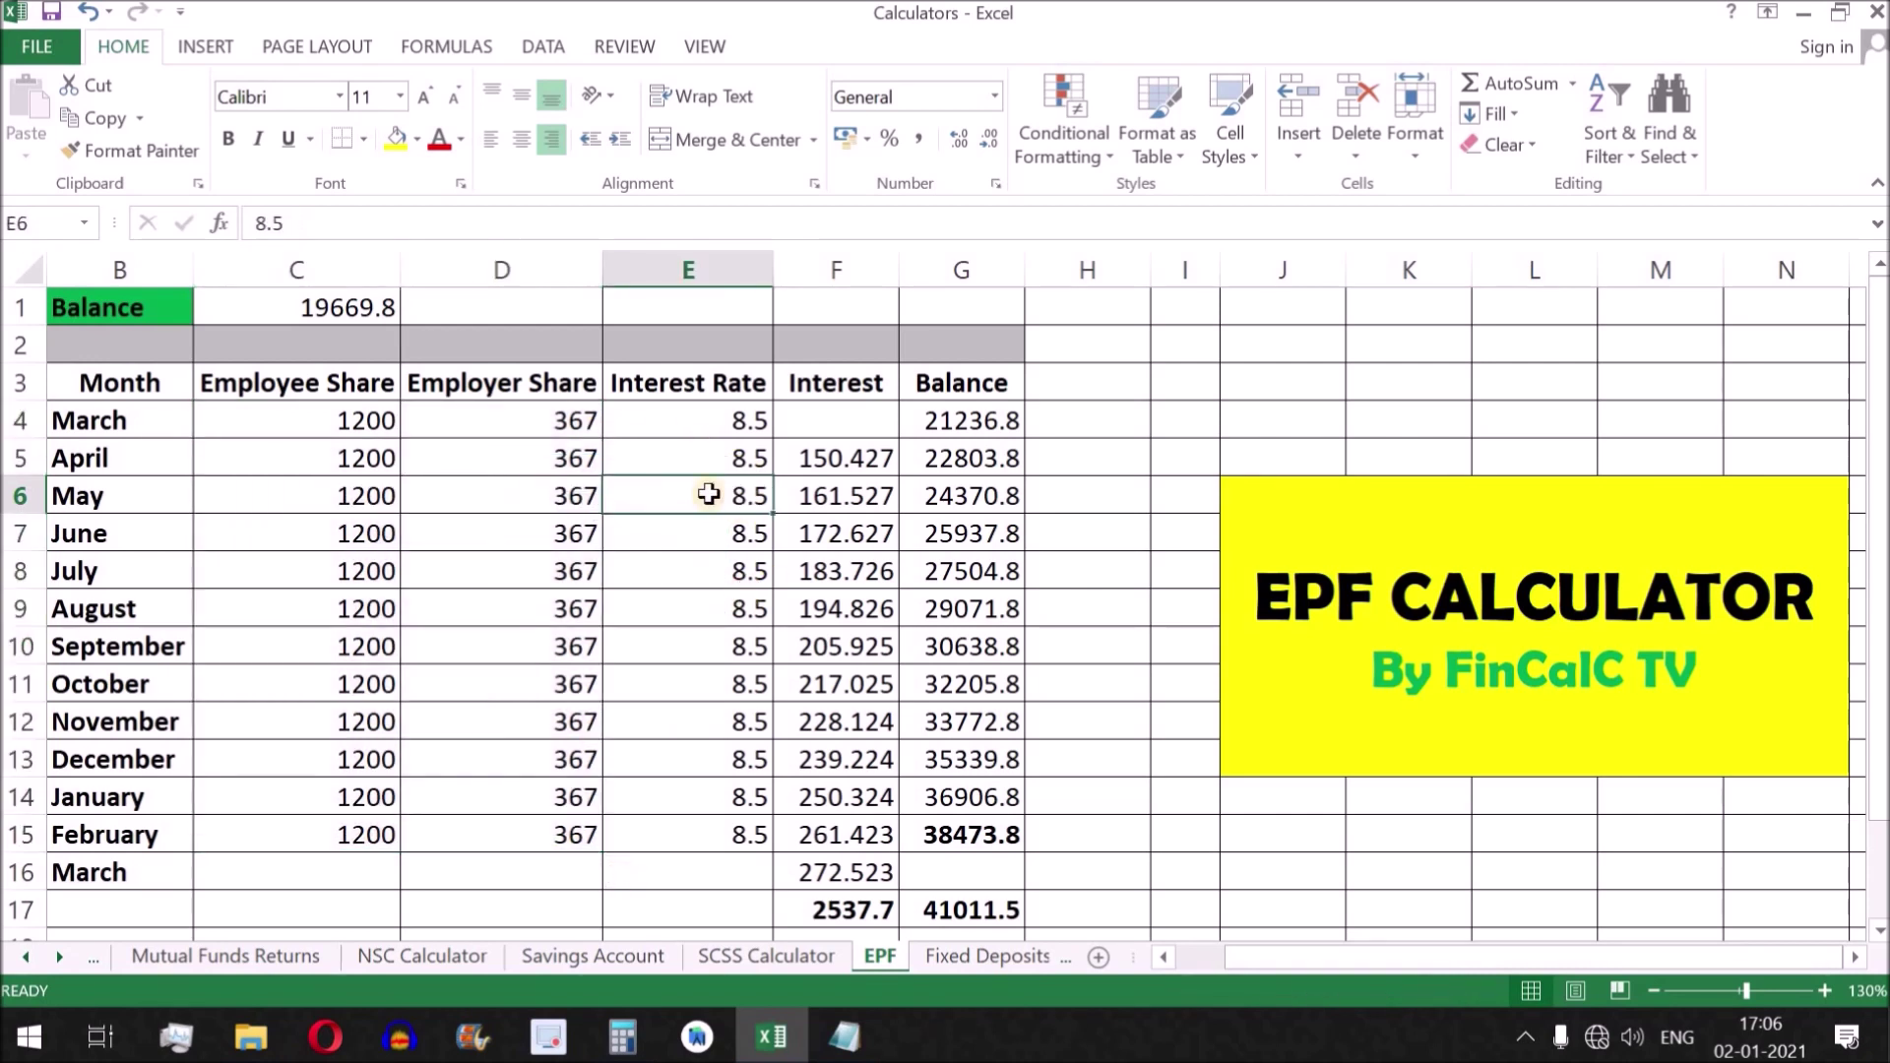
Examine the second year's monthly interest in F5:F16, its total in F17, February's balance in G15, and the opening balance in C1
{"action": "left_click_drag", "start_coordinate": [842, 458], "coordinate": [857, 872]}
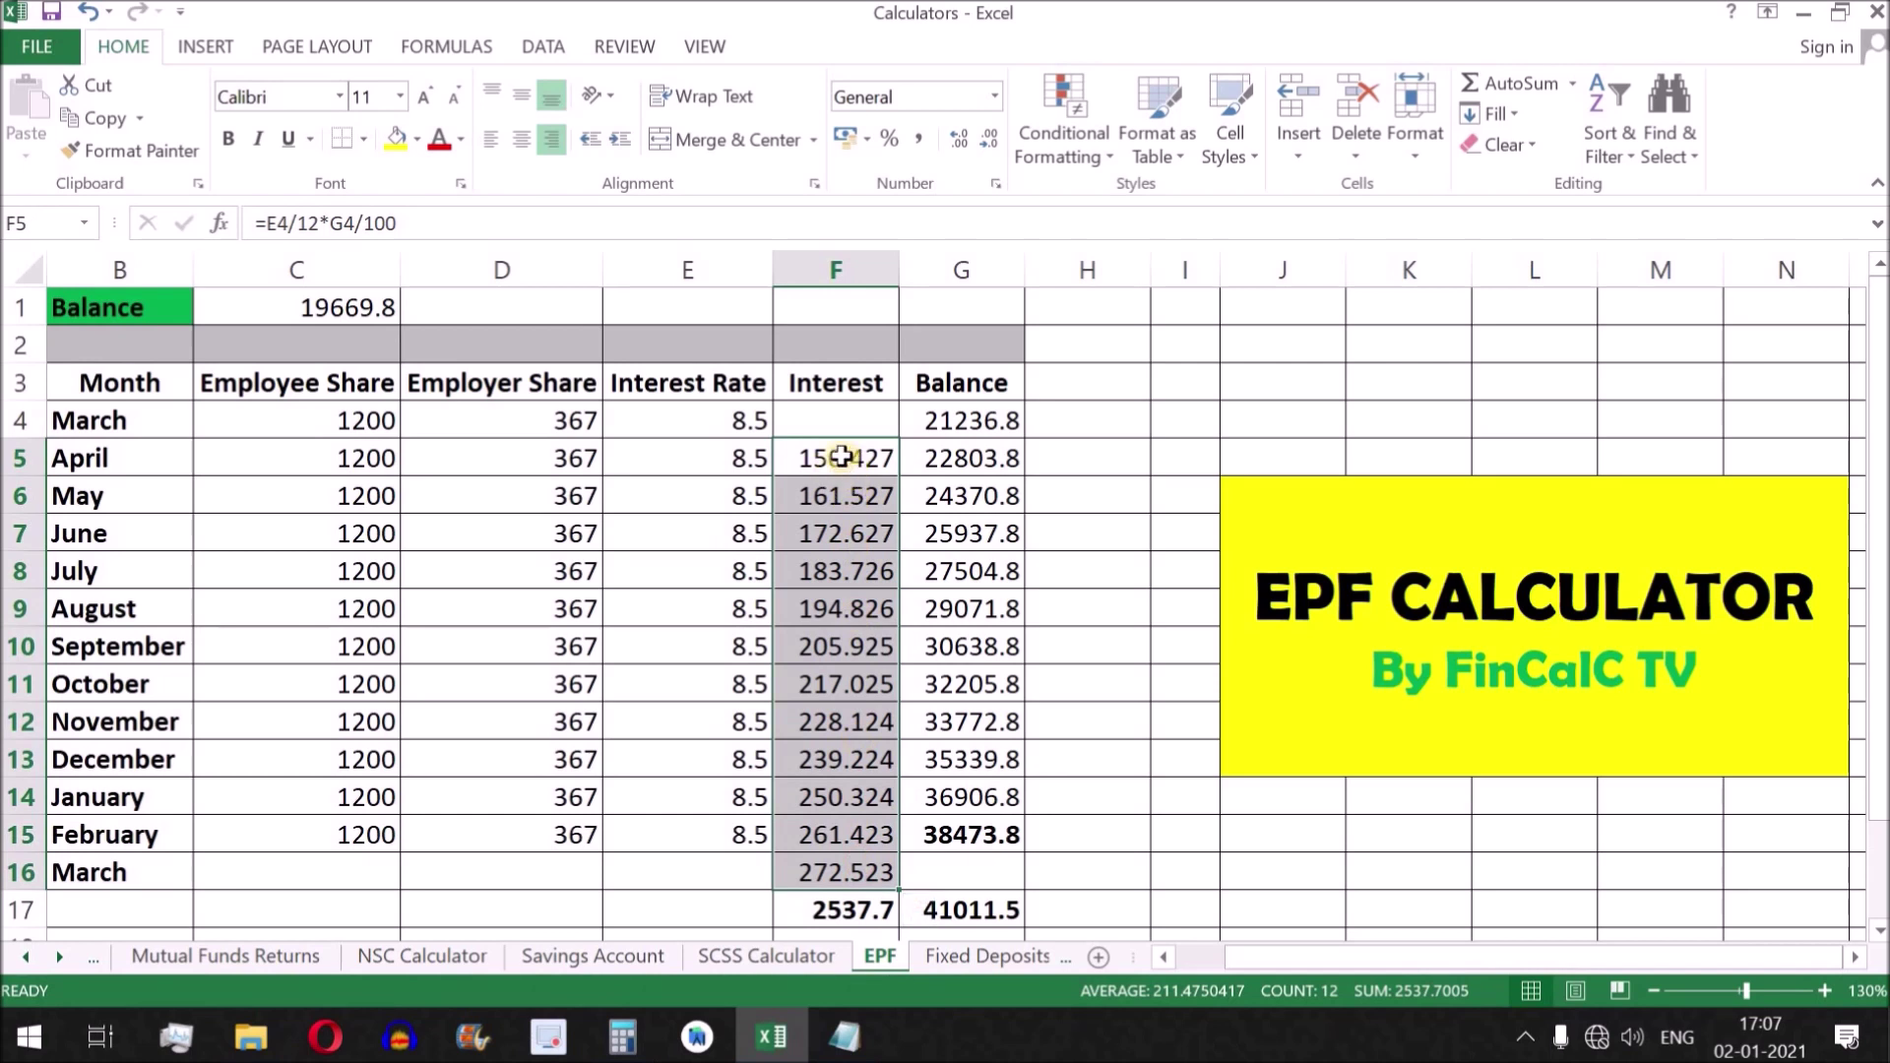
{"action": "left_click", "coordinate": [958, 845]}
{"action": "left_click", "coordinate": [835, 915]}
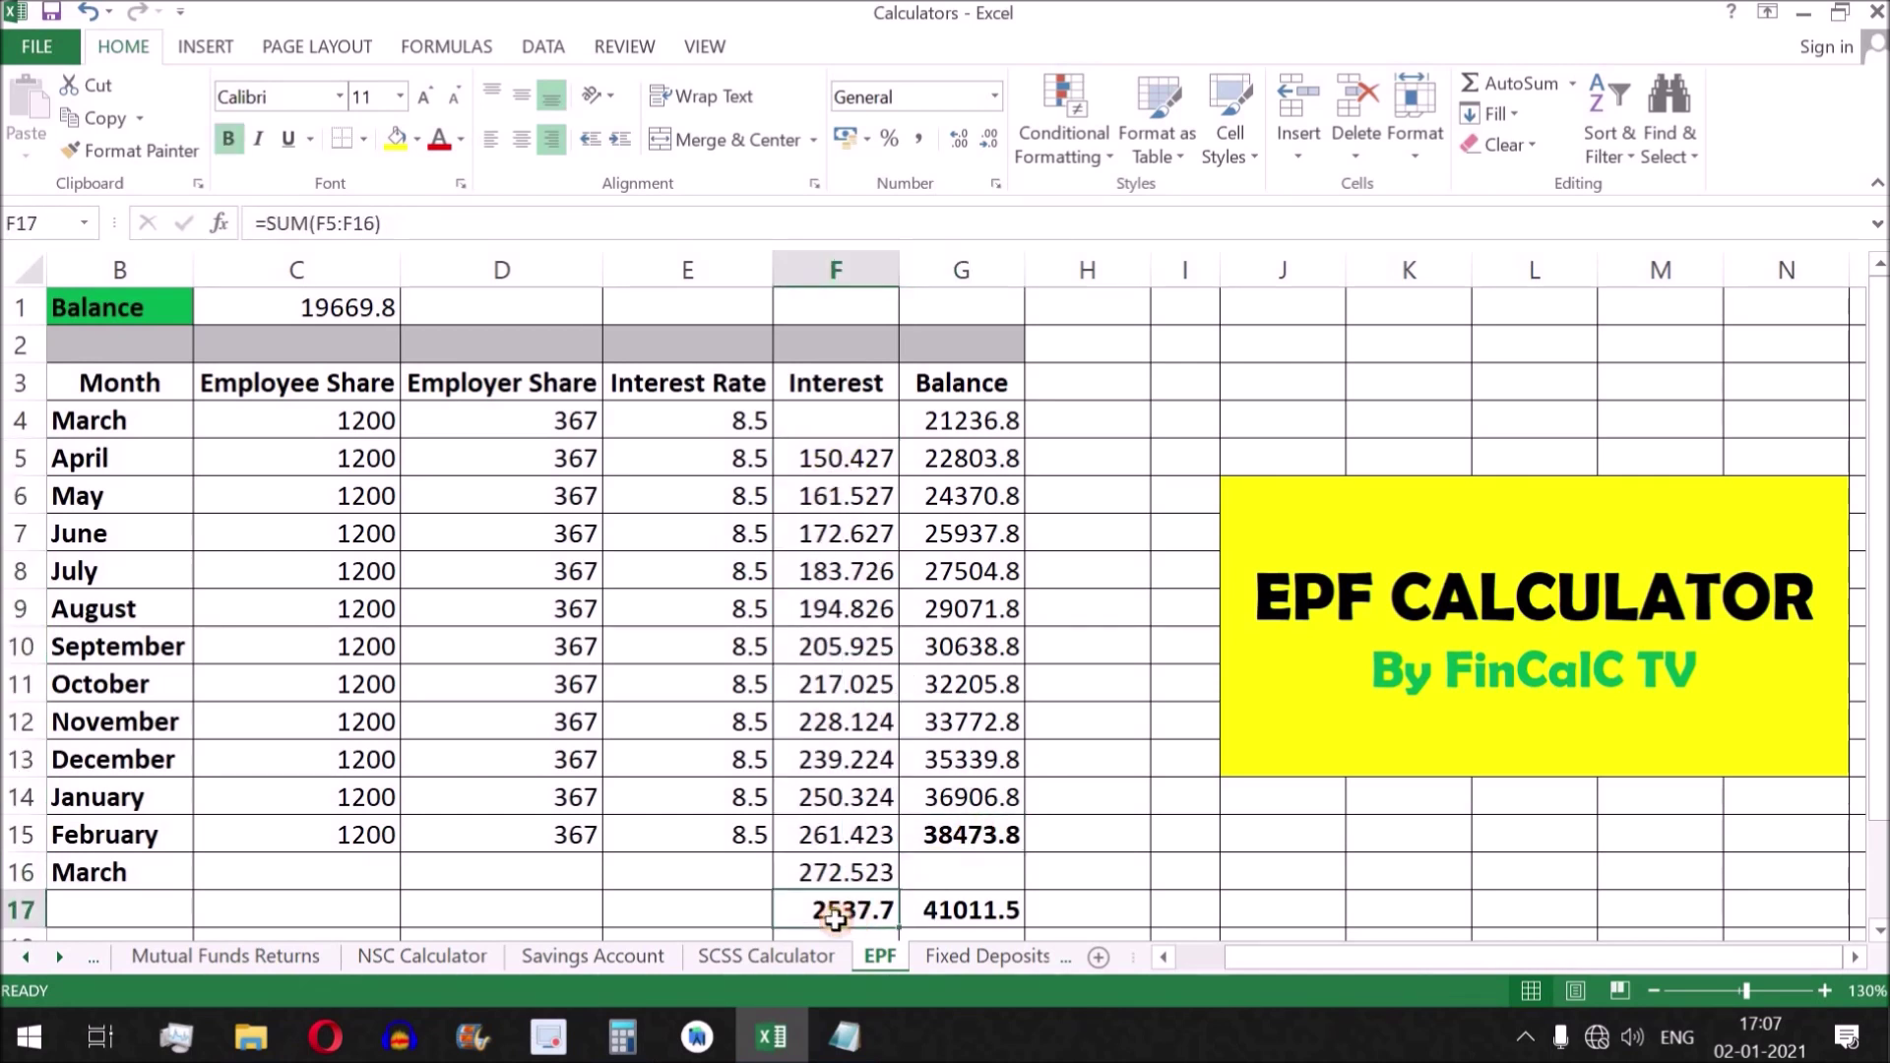
{"action": "left_click", "coordinate": [851, 462]}
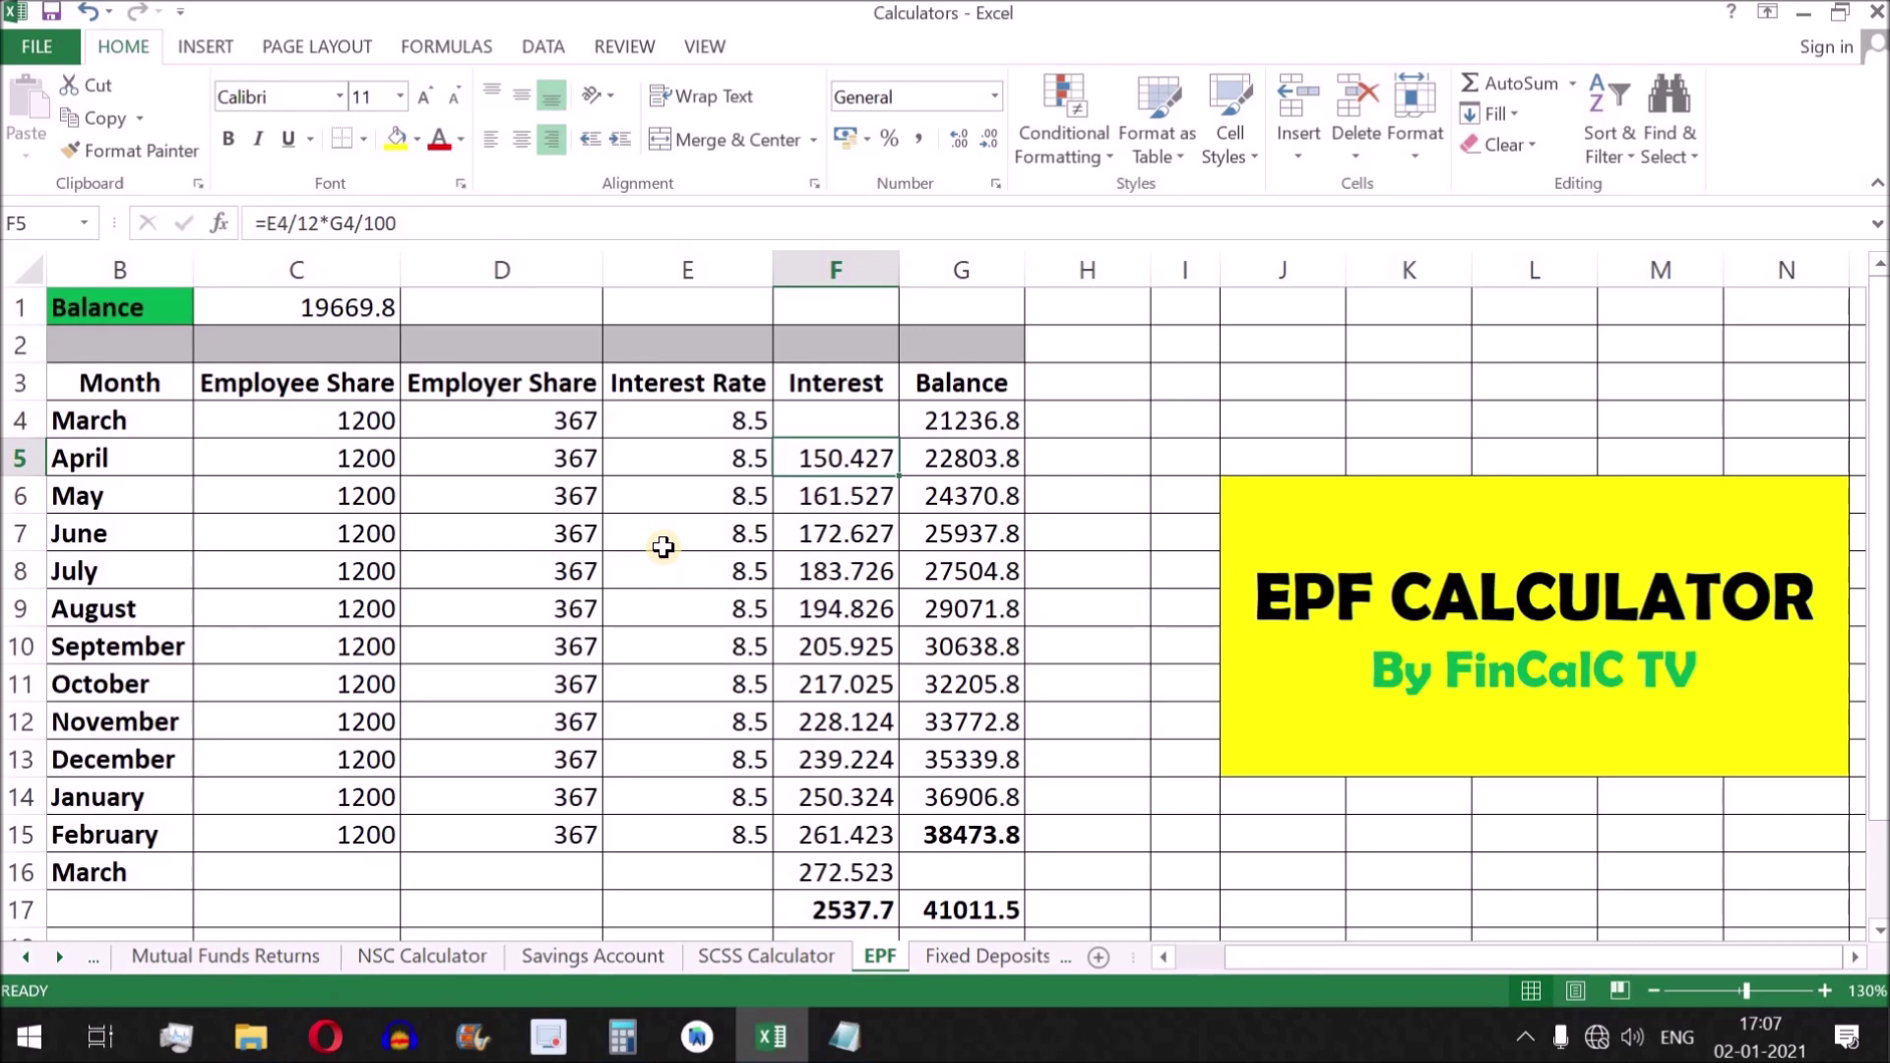
{"action": "left_click_drag", "start_coordinate": [865, 467], "coordinate": [865, 872]}
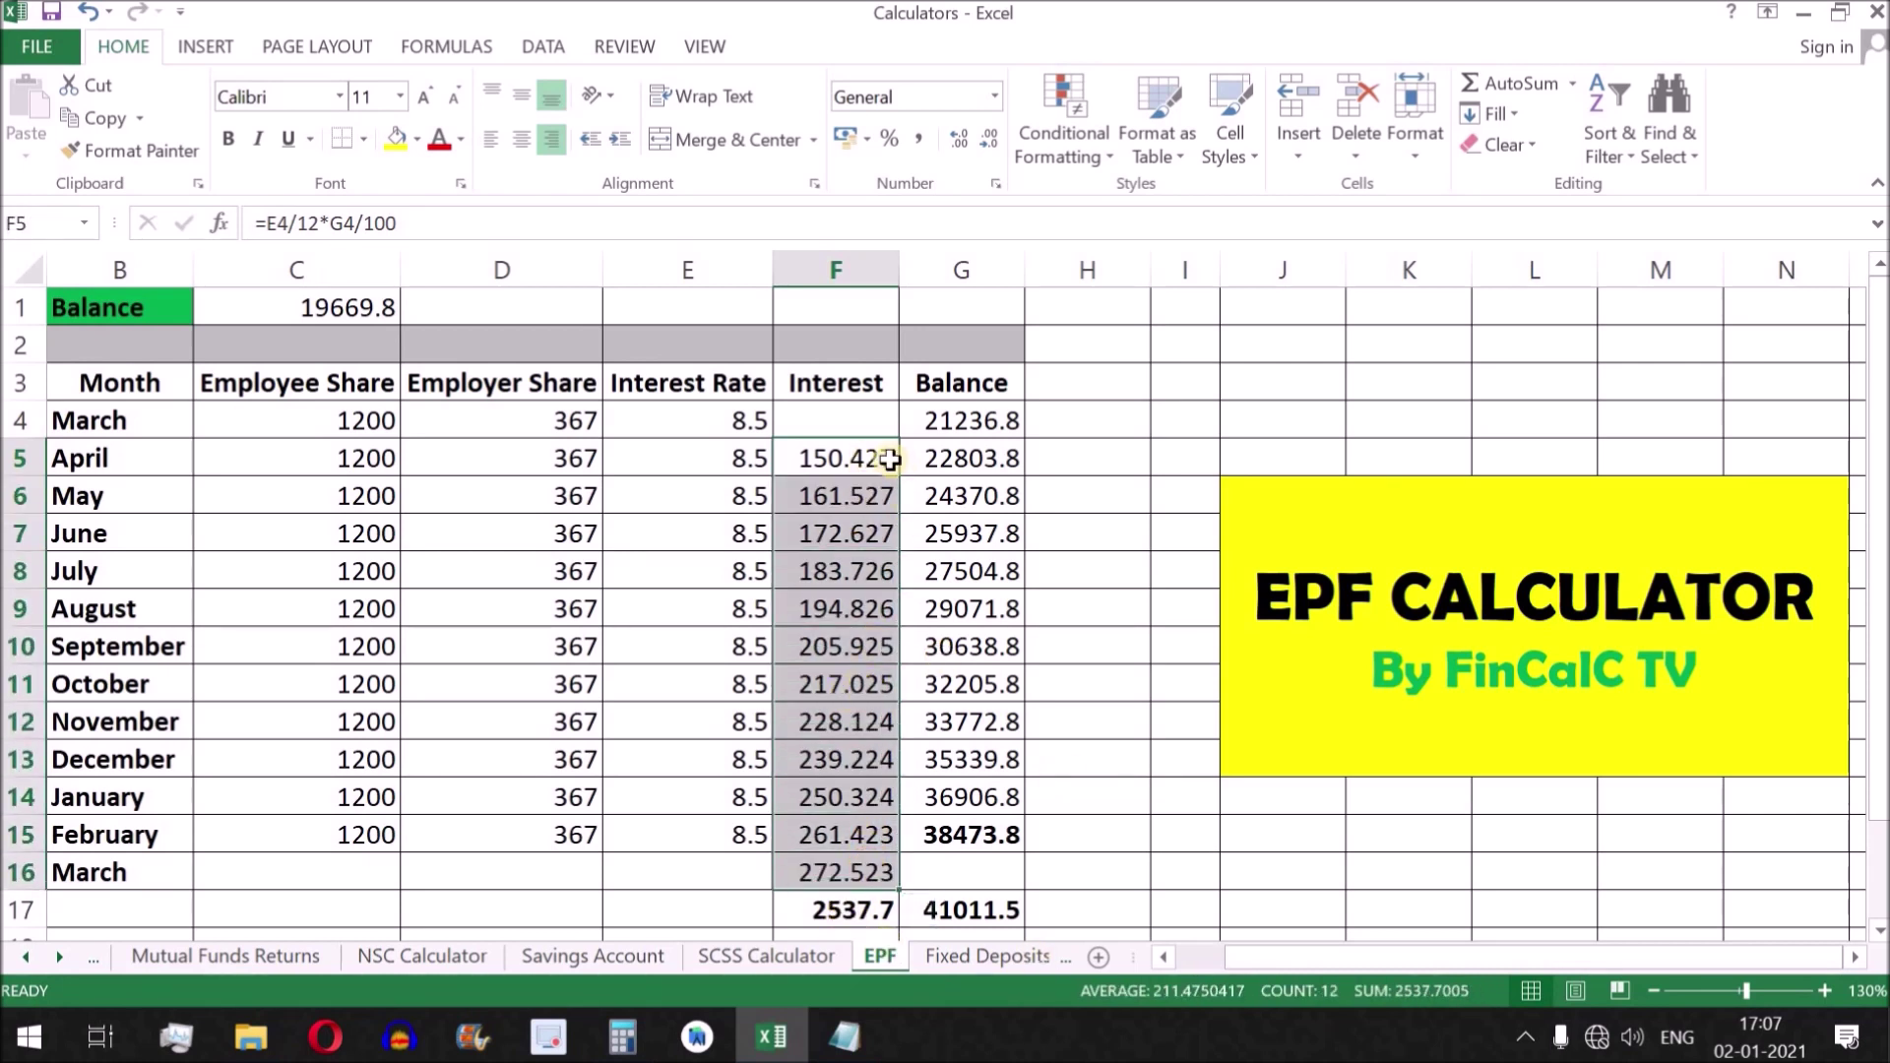
{"action": "left_click_drag", "start_coordinate": [842, 455], "coordinate": [853, 875]}
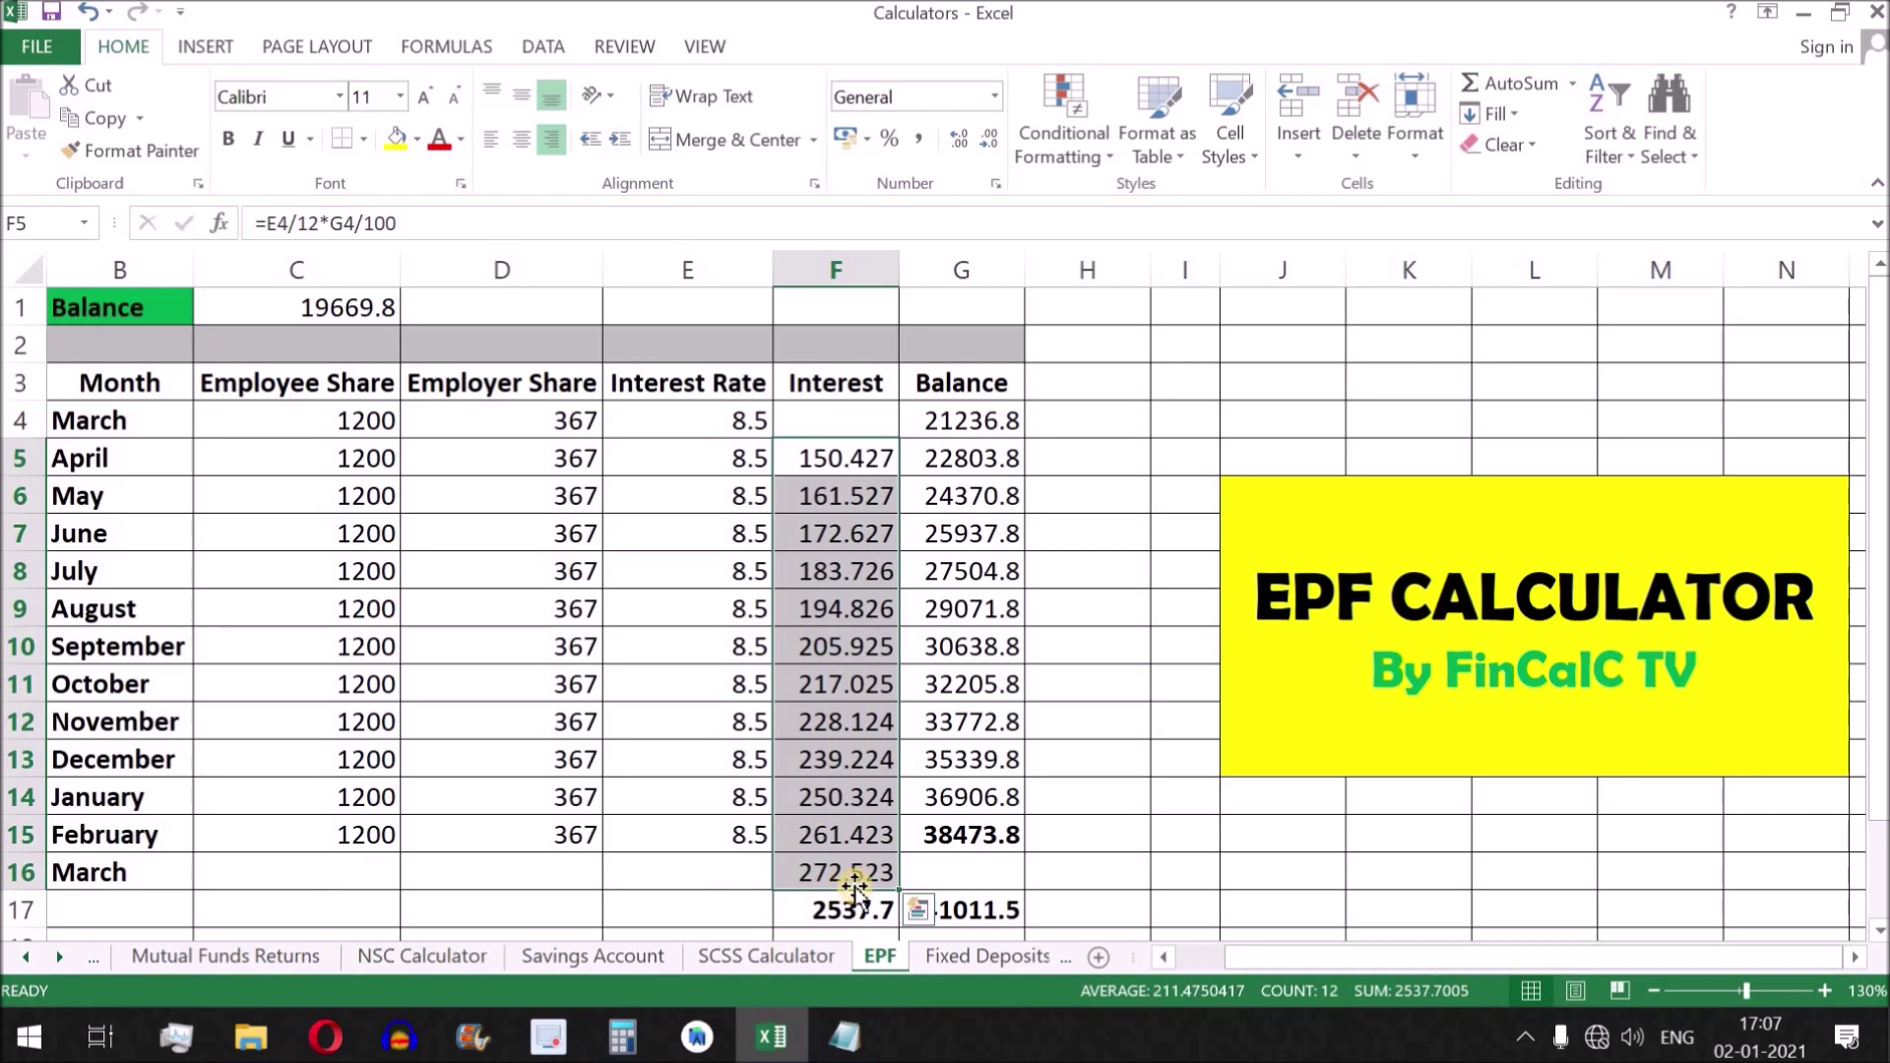
{"action": "left_click", "coordinate": [990, 835]}
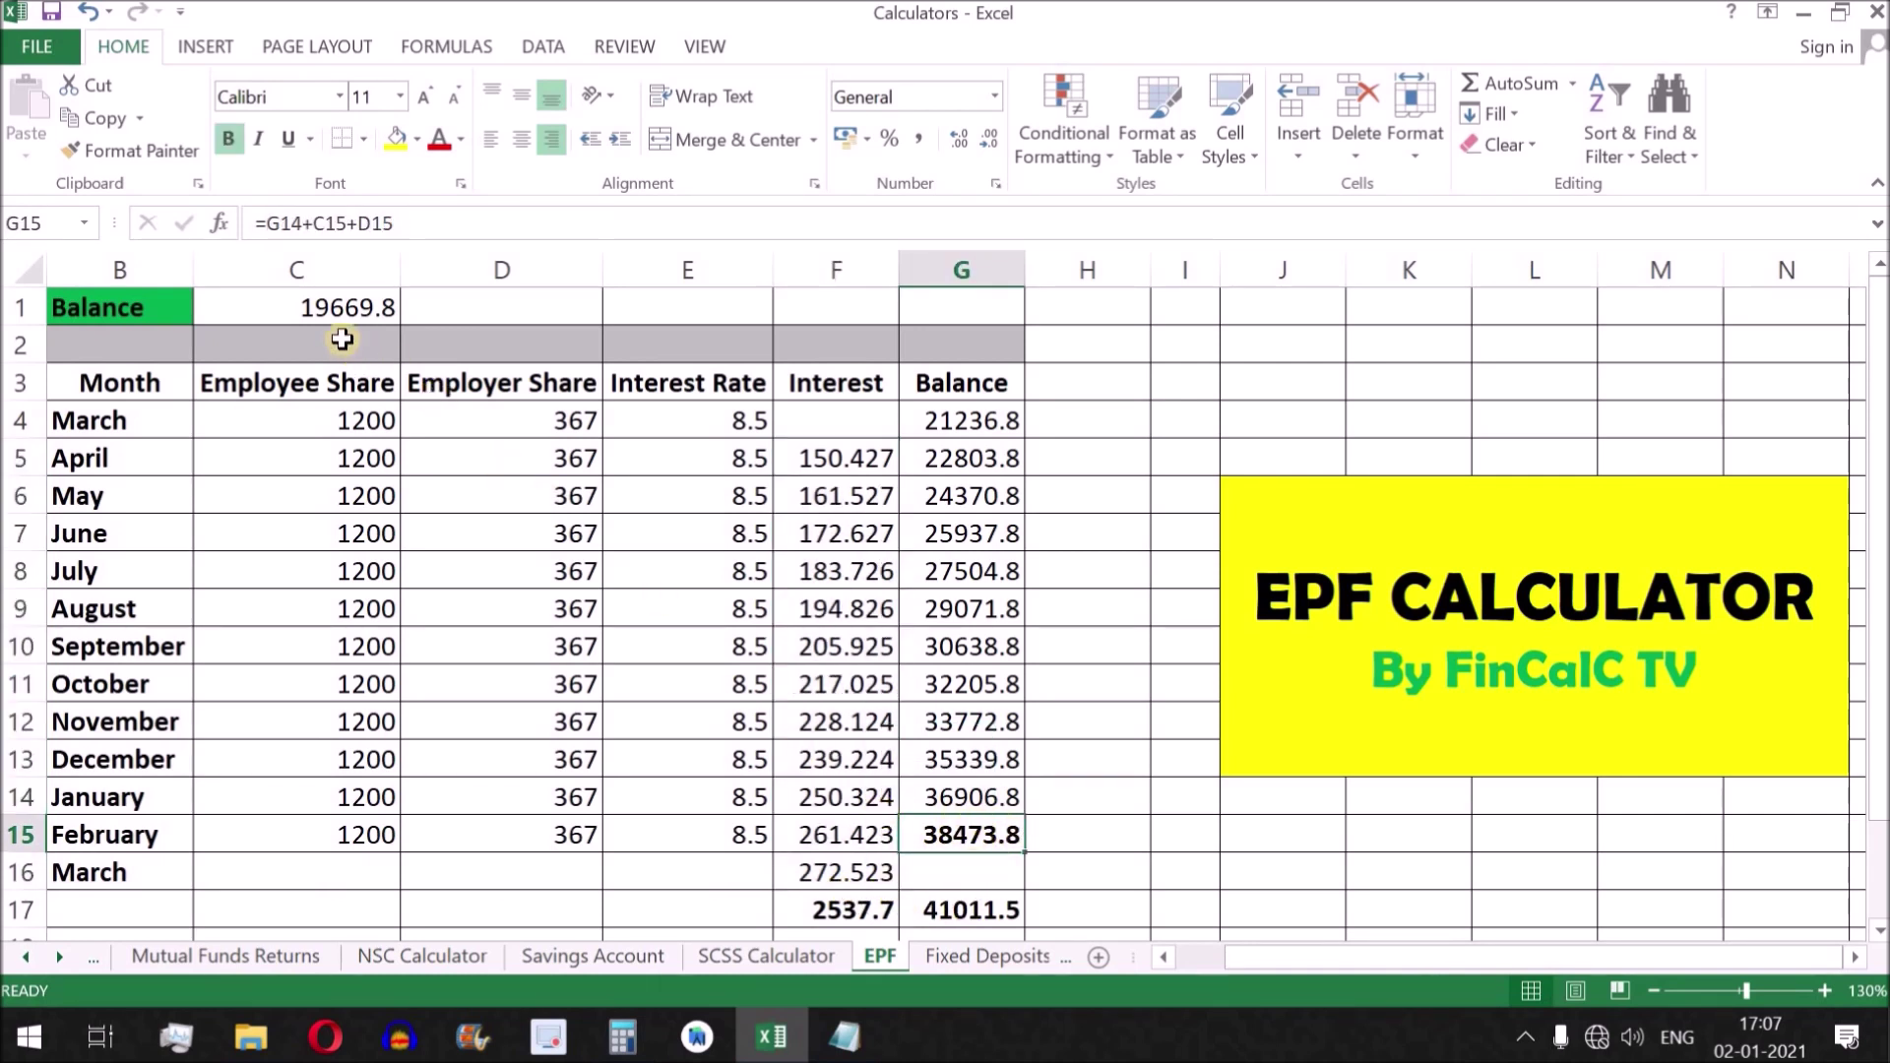
{"action": "left_click", "coordinate": [293, 311]}
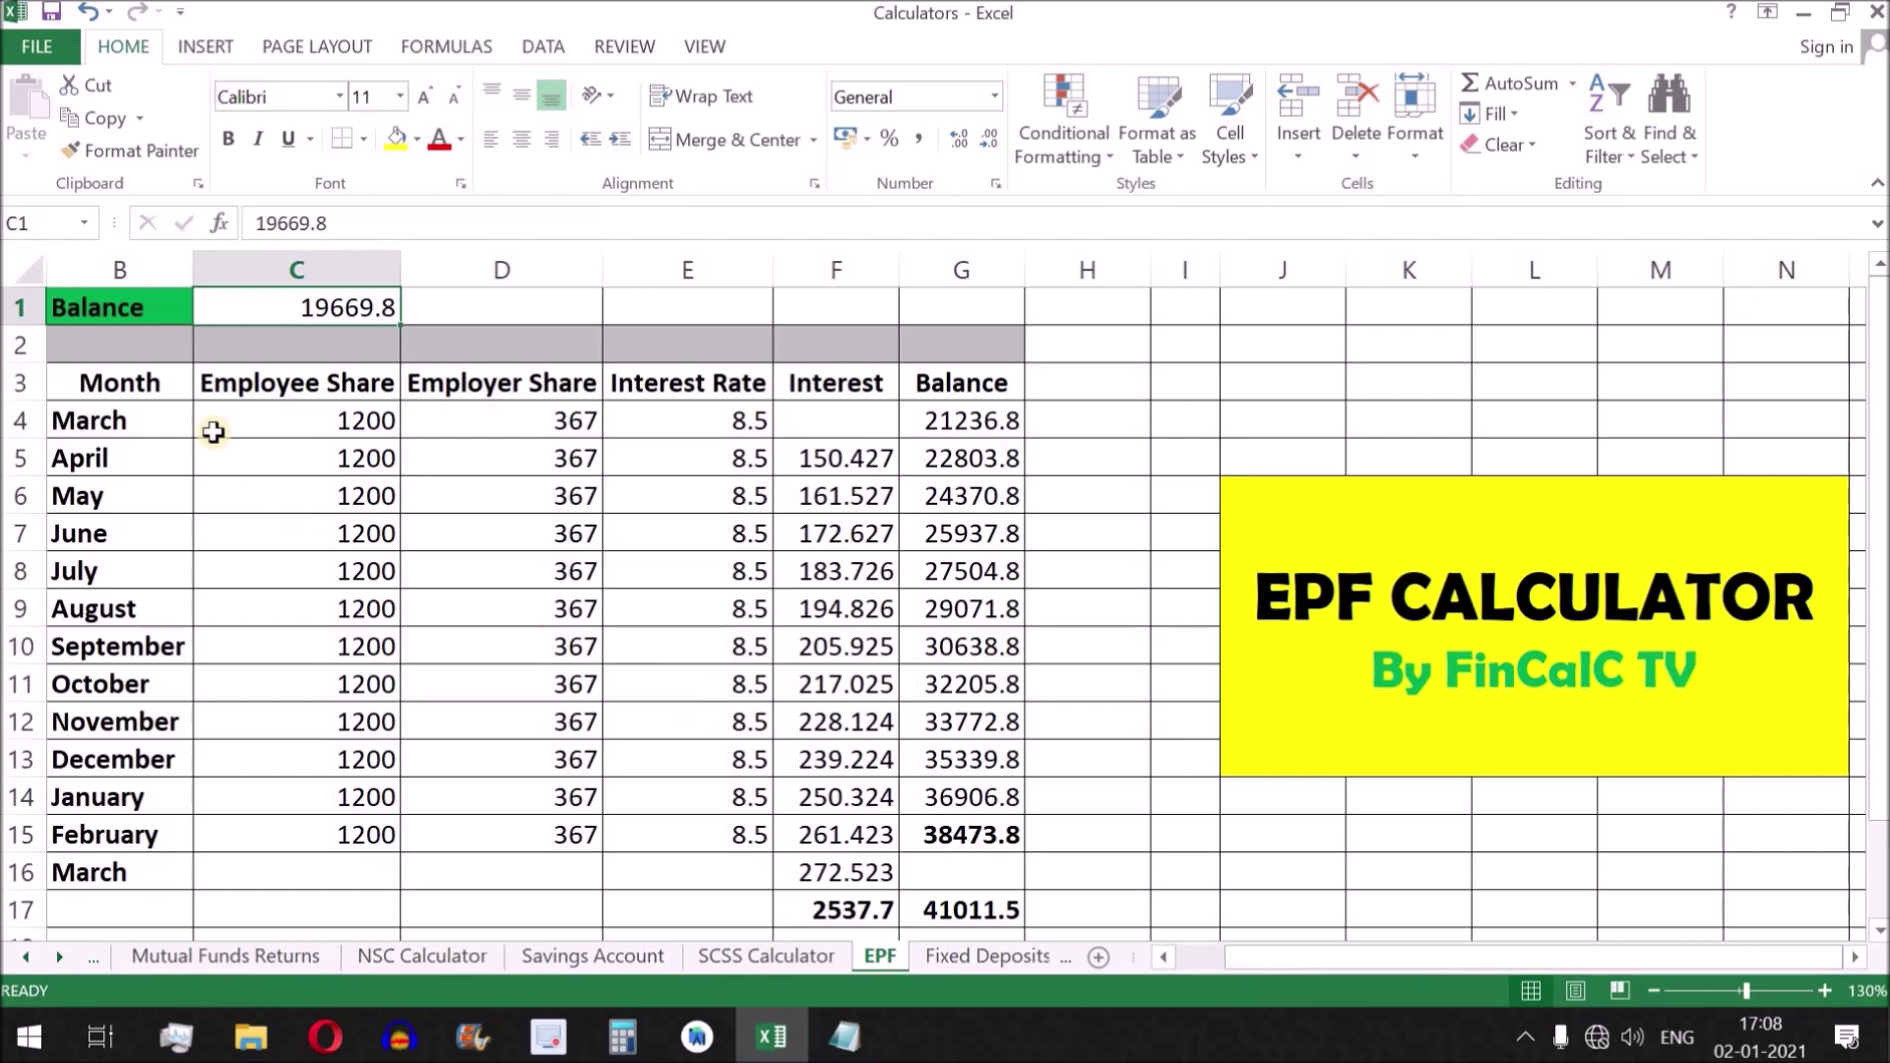
Select the whole EPF sheet, then look through the Fixed Deposits, SCSS Calculator, NSC Calculator and PPF Calculator sheets
{"action": "left_click", "coordinate": [10, 261]}
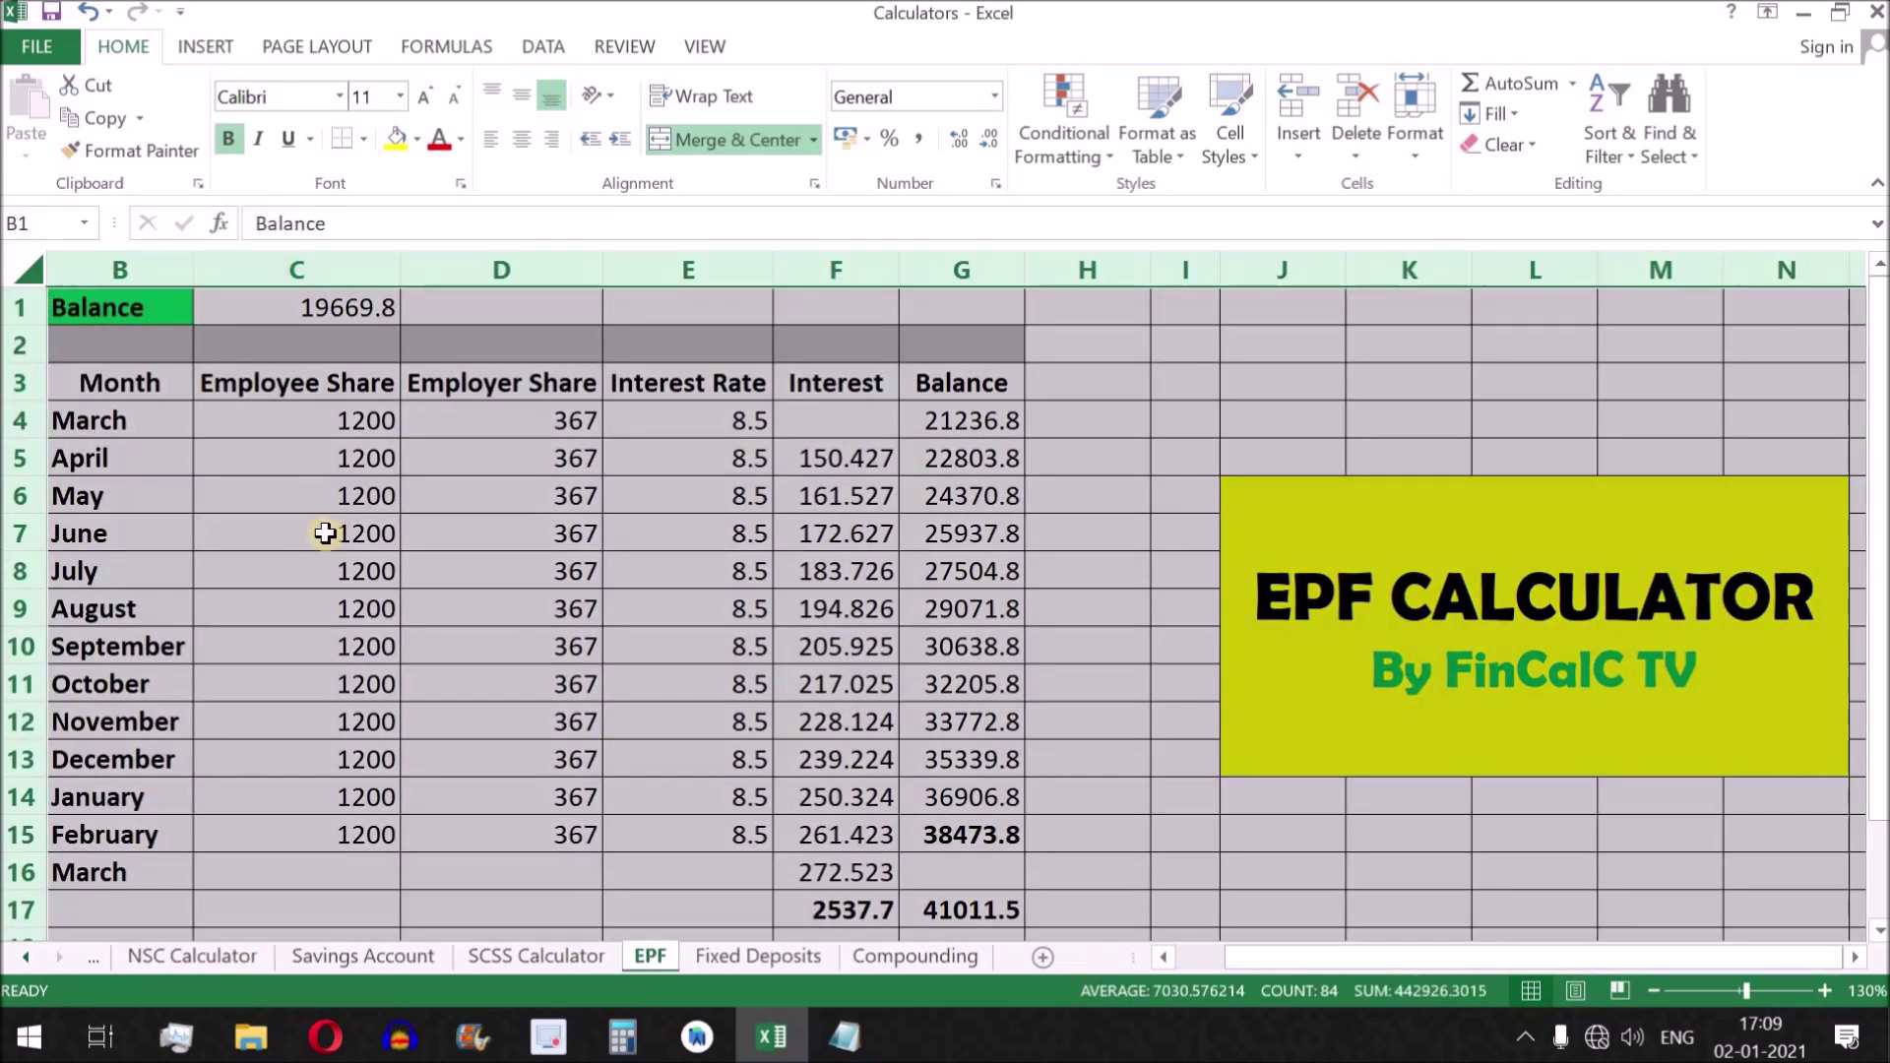
{"action": "left_click", "coordinate": [763, 955]}
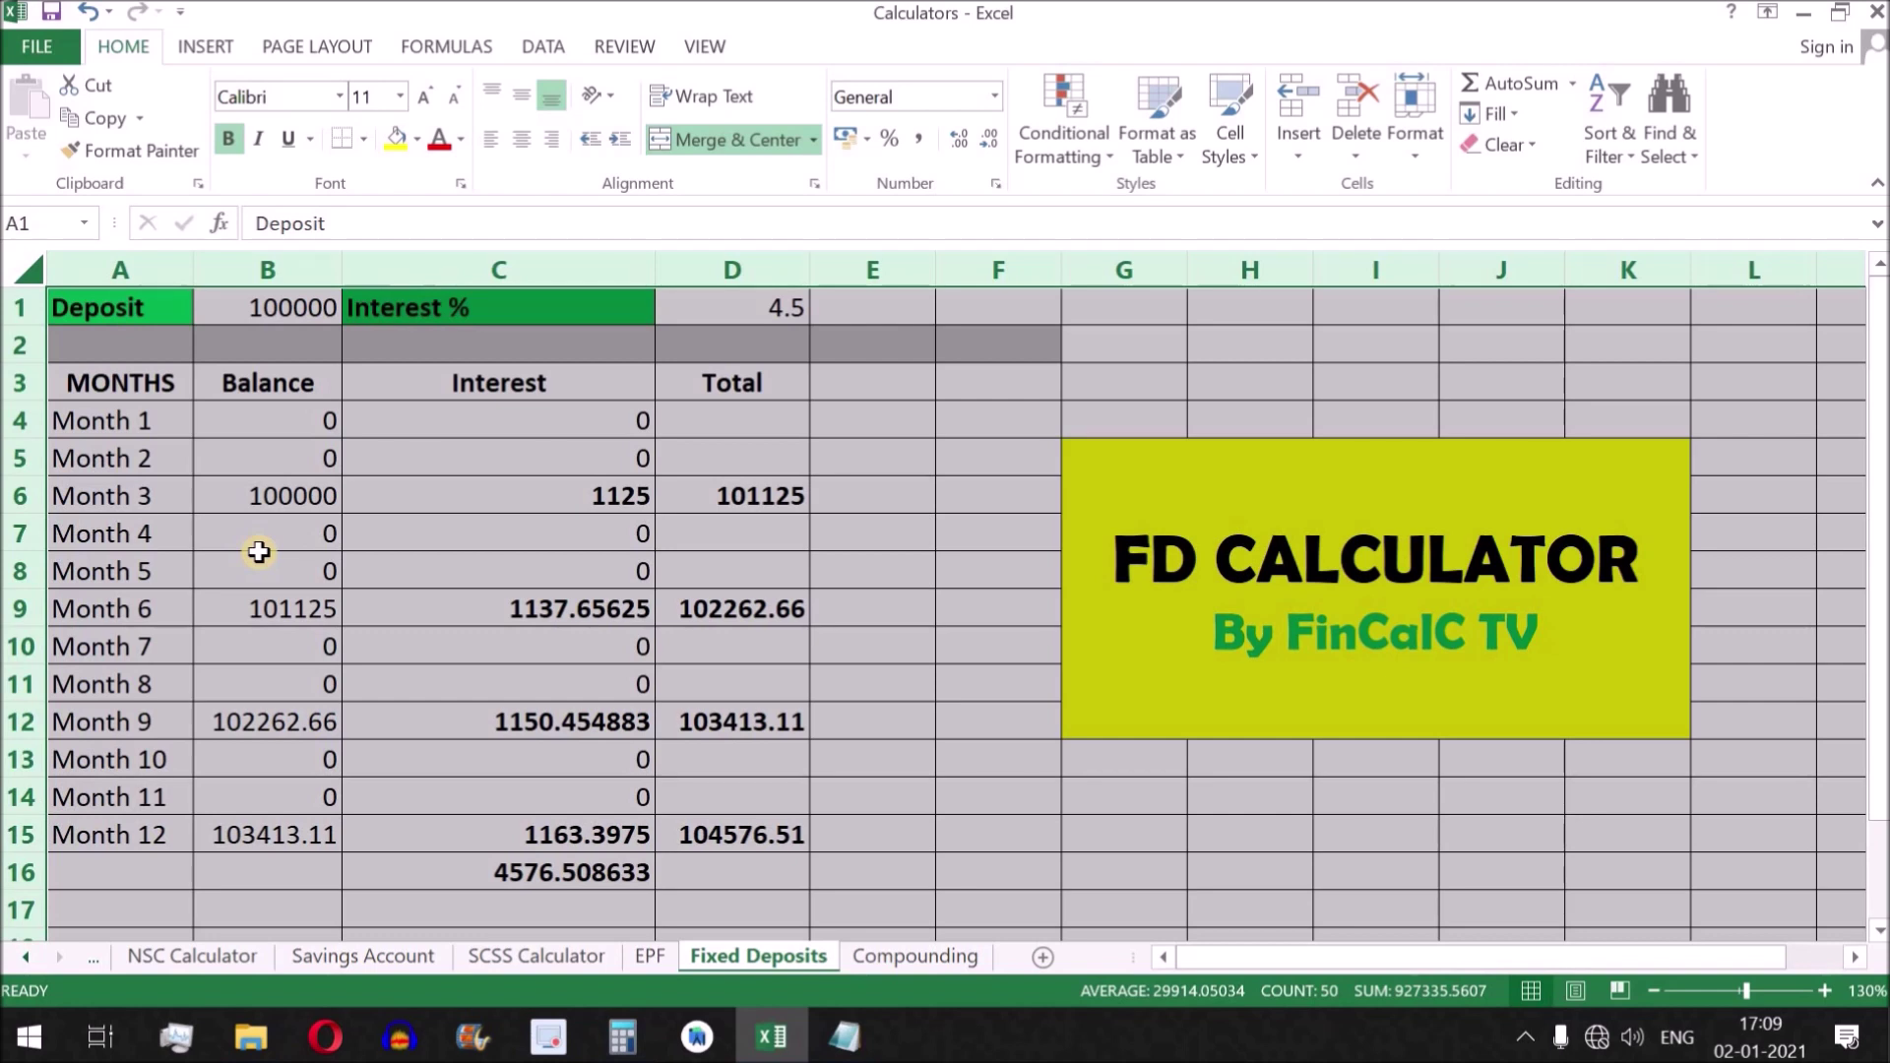
{"action": "left_click", "coordinate": [532, 963]}
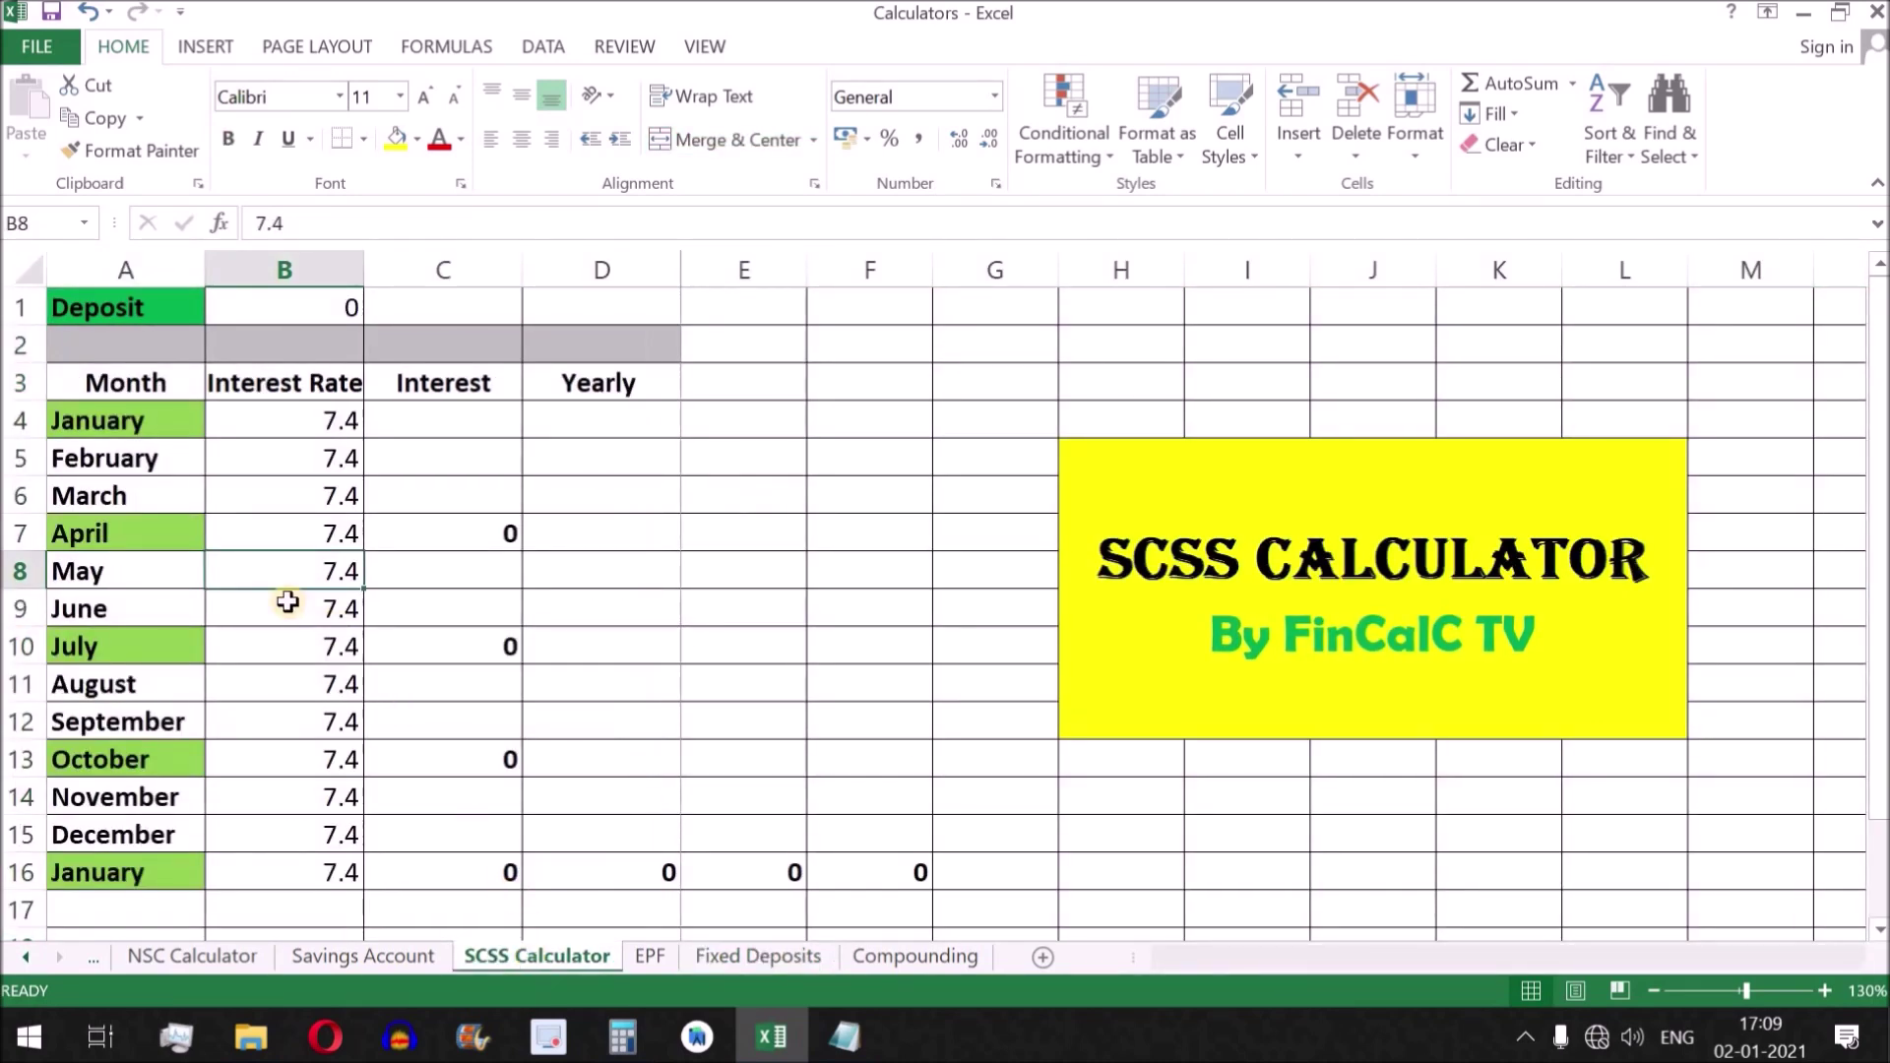
{"action": "left_click", "coordinate": [180, 961]}
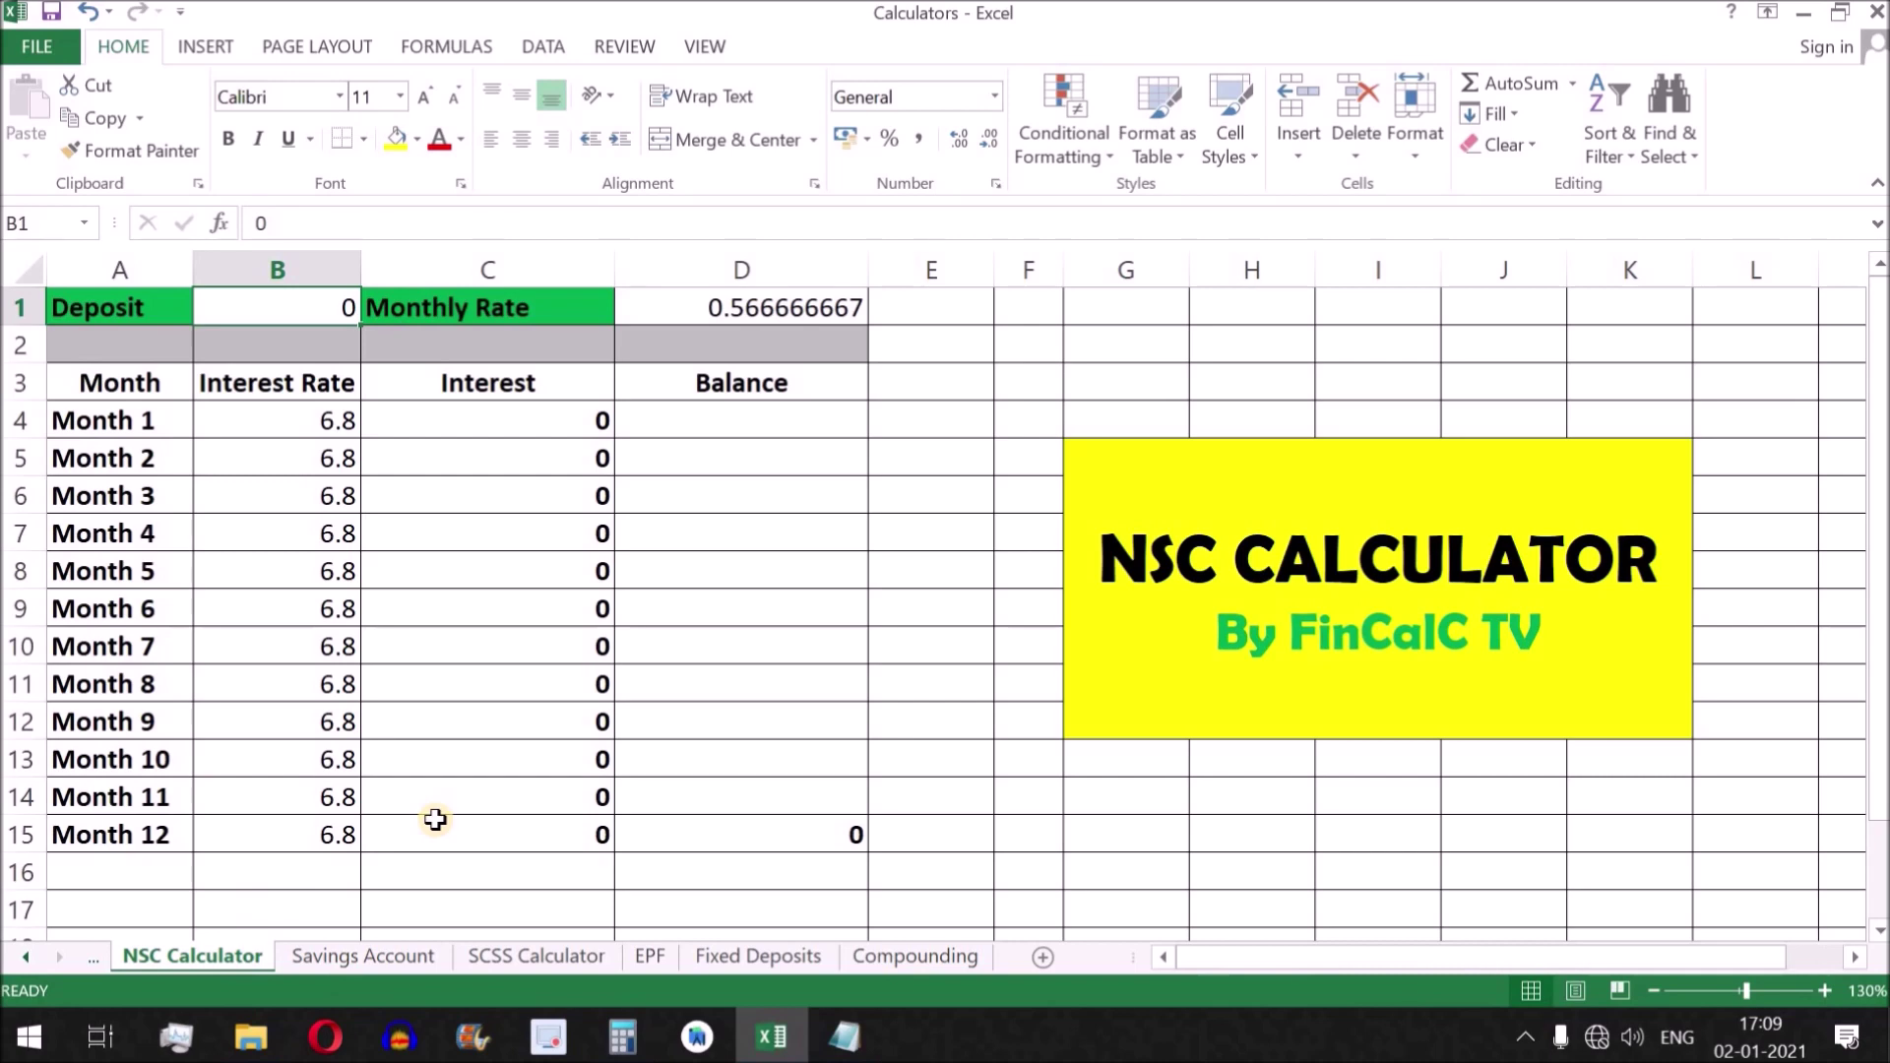
{"action": "left_click", "coordinate": [26, 957]}
{"action": "left_click", "coordinate": [26, 957]}
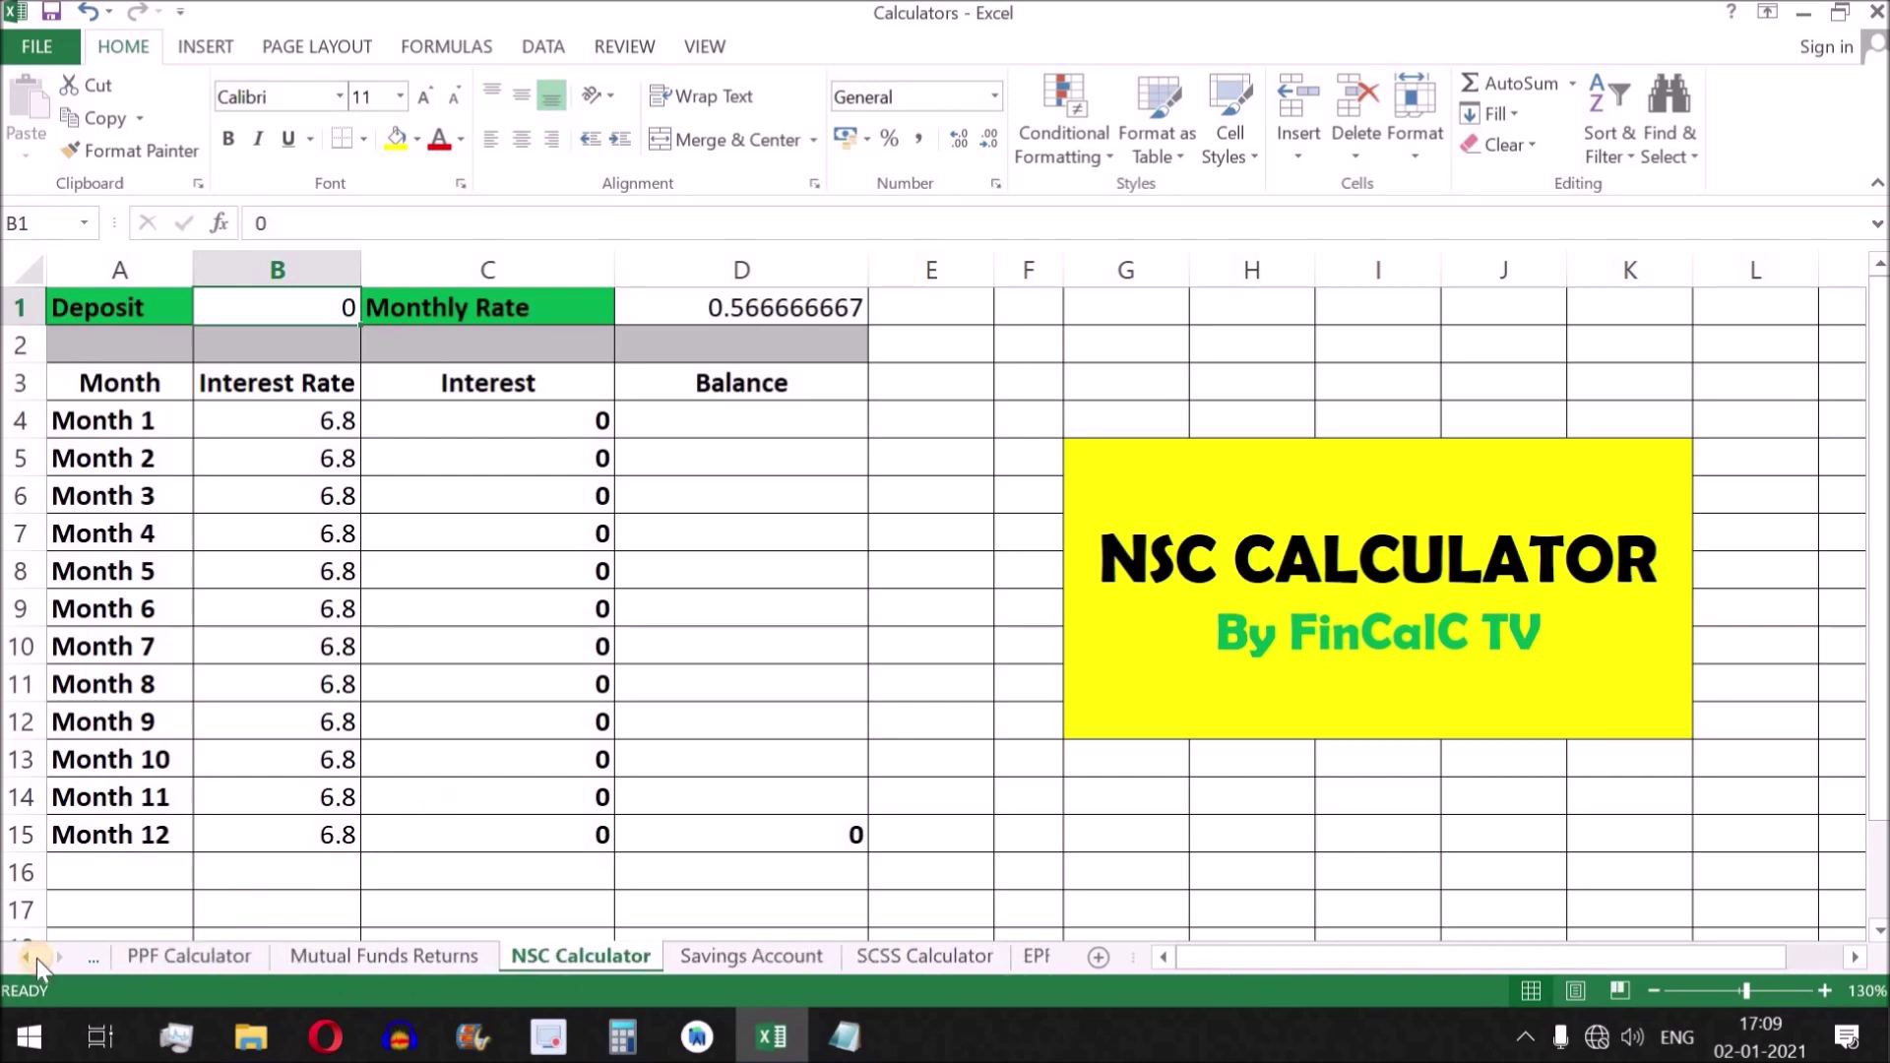
{"action": "left_click", "coordinate": [147, 957]}
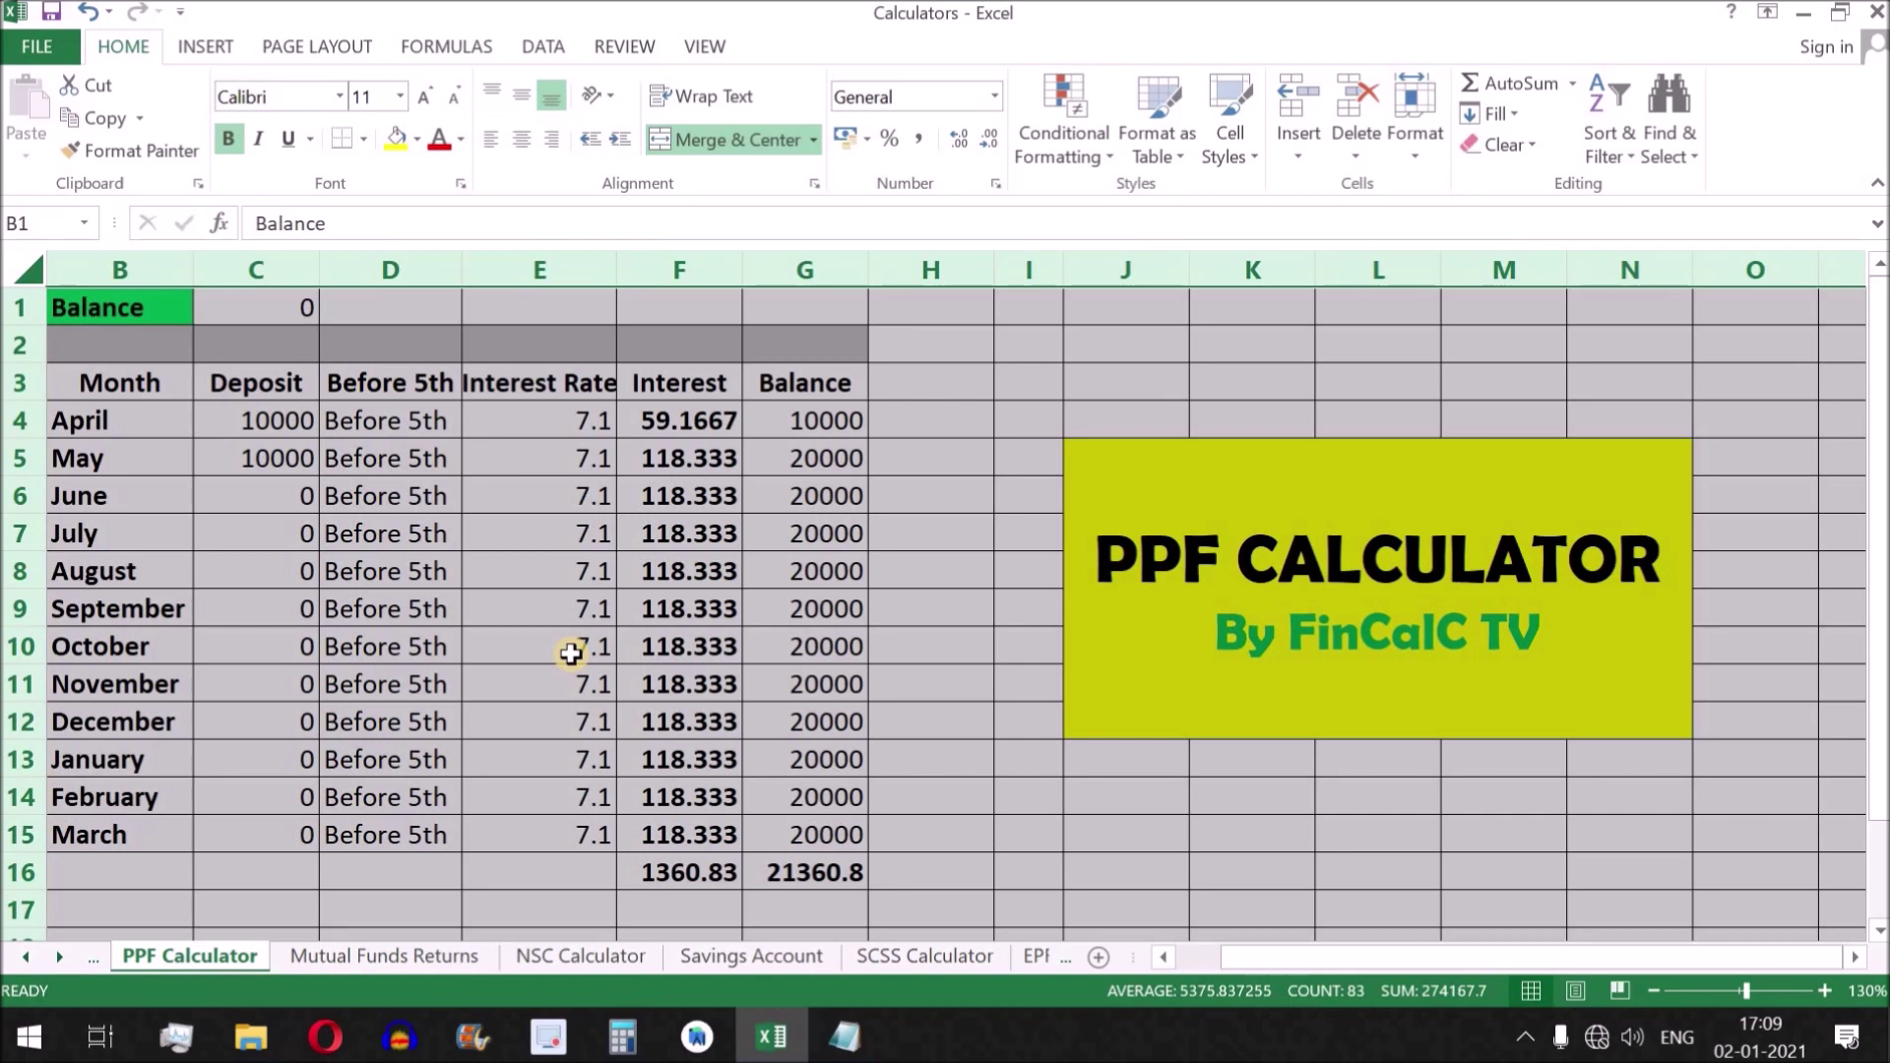